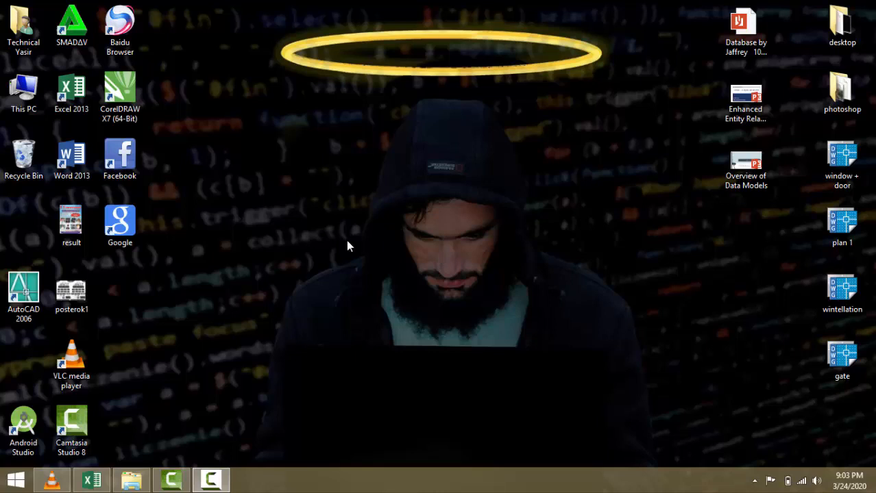
- Bring the empty Book1 to the front and zoom the grid in to 160%, ending on cell E4
left_click(92, 480)
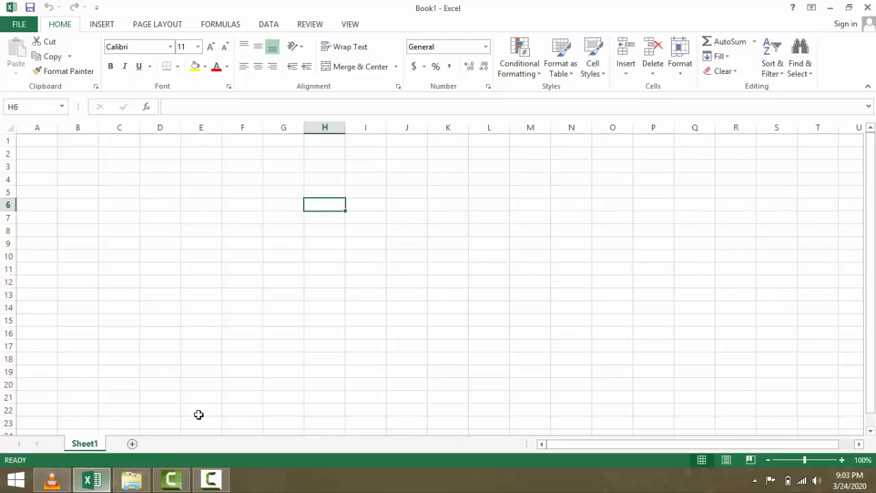
left_click(214, 203)
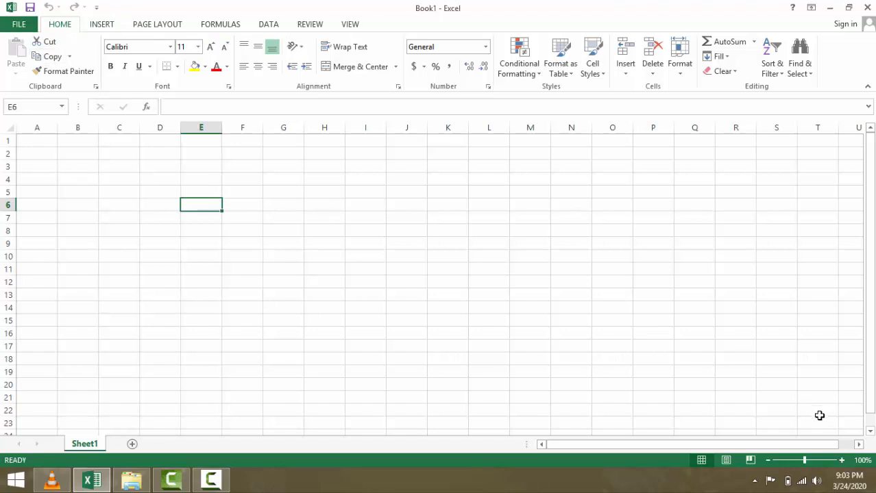
left_click(842, 460)
left_click(841, 461)
left_click(841, 460)
left_click(842, 460)
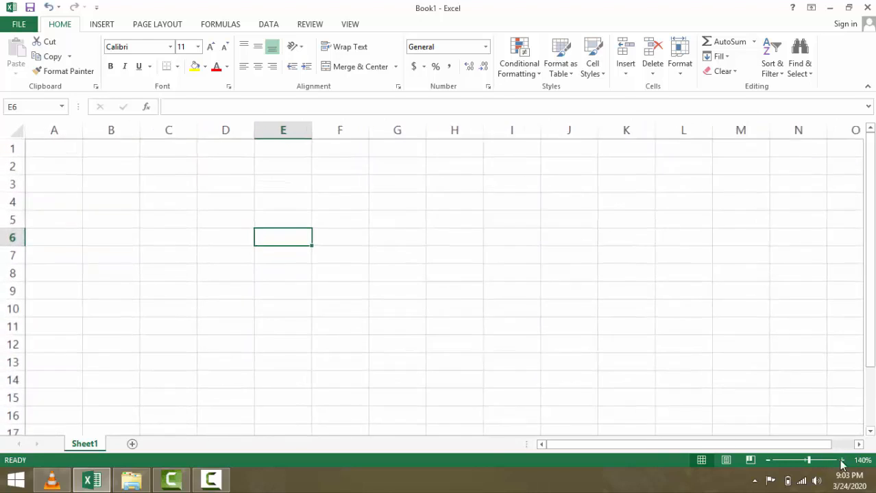
left_click(842, 461)
left_click(842, 461)
left_click(96, 207)
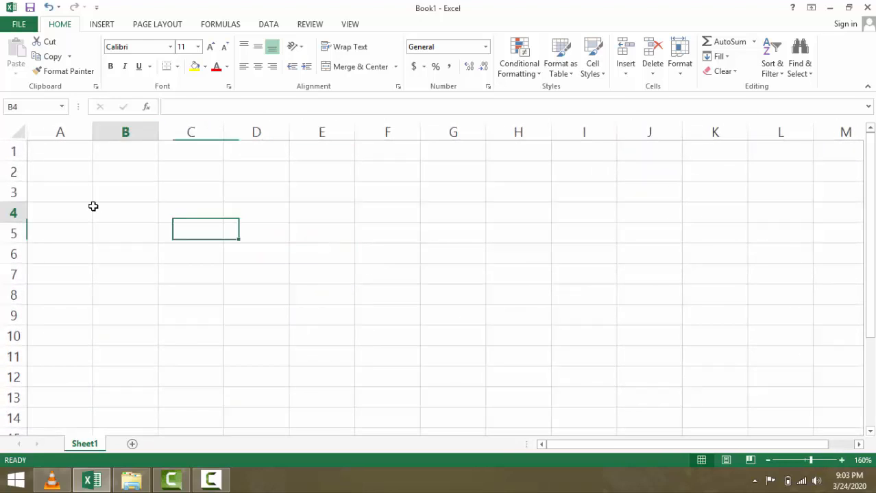
left_click(319, 260)
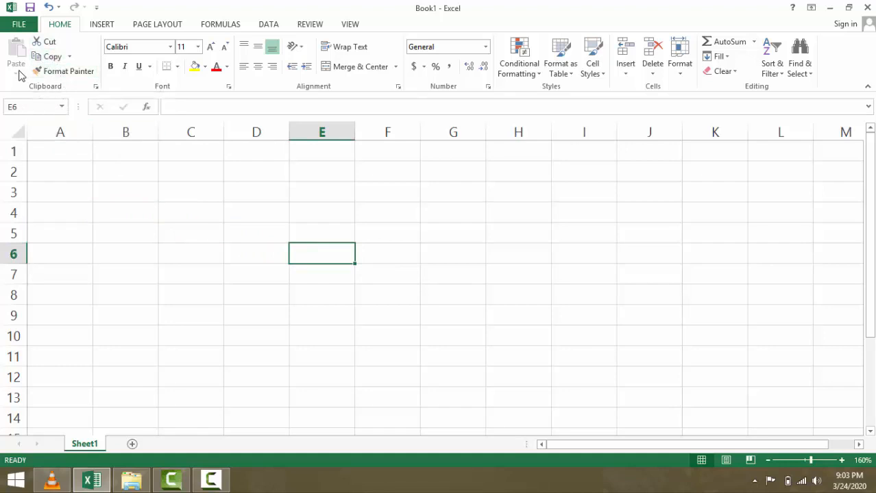
left_click(334, 216)
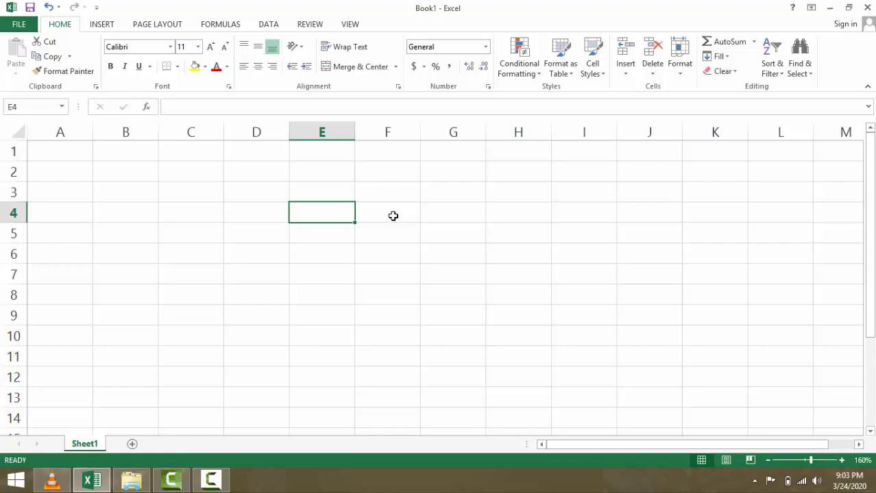
- Enter 45, 45, 34, 564 and 234 down E4:E8
type("45")
key("Return")
type("45")
key("Return")
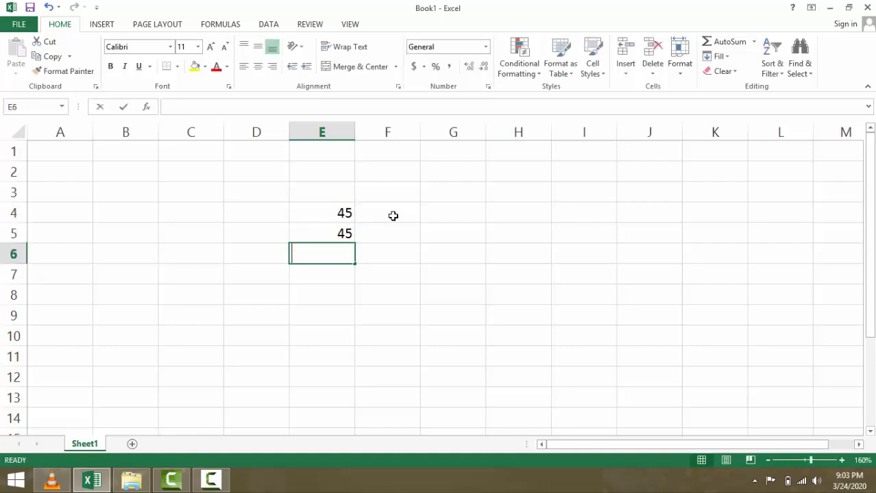
type("34")
key("Return")
type("564")
key("Return")
type("234")
key("Return")
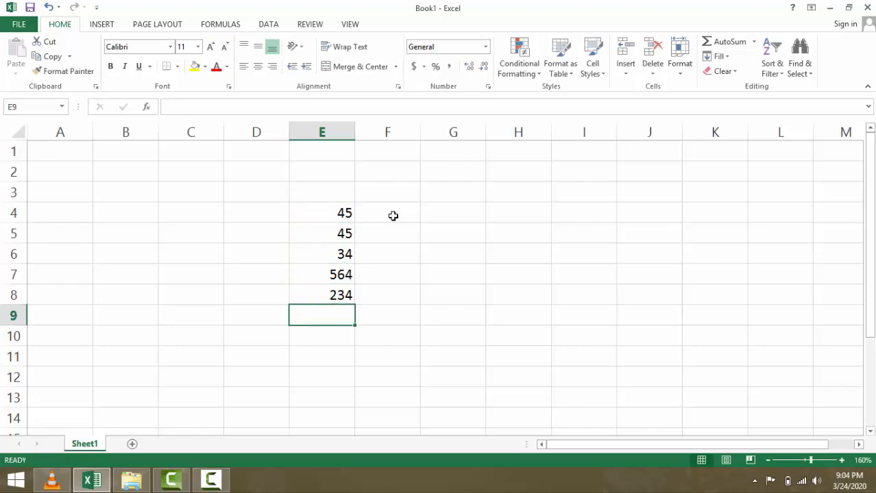
- Cut the numbers from E4:E8 and paste them into H4:H8
left_click_drag(297, 220, 322, 295)
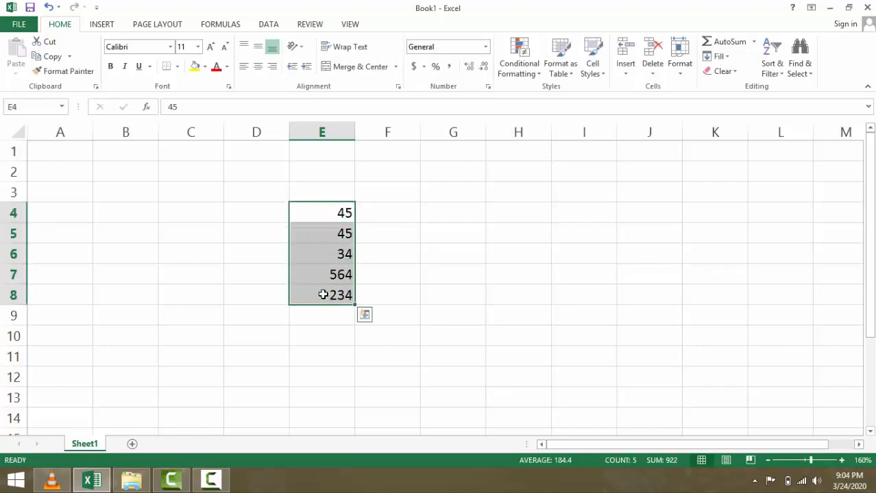
left_click(45, 50)
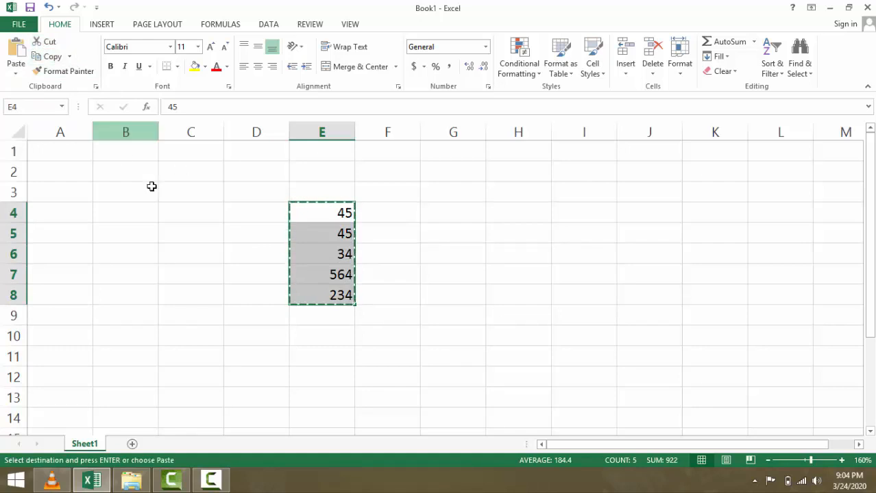
left_click(204, 215)
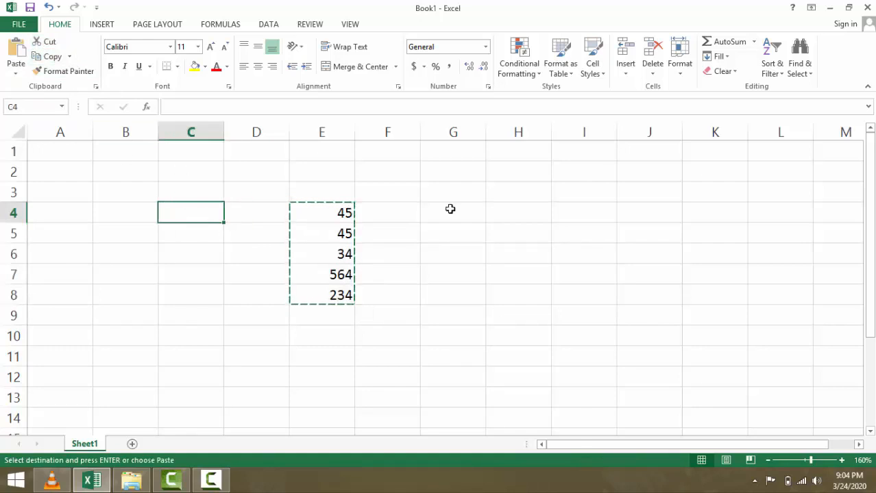
left_click(510, 209)
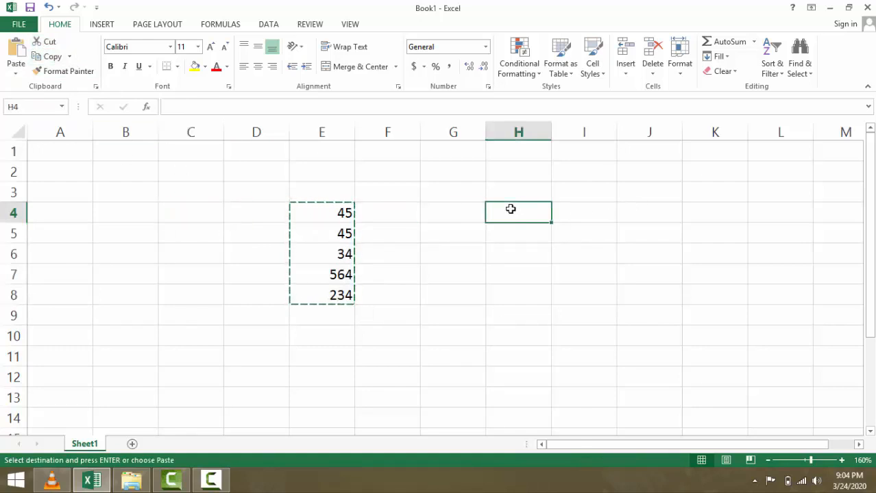
left_click(15, 49)
left_click(230, 217)
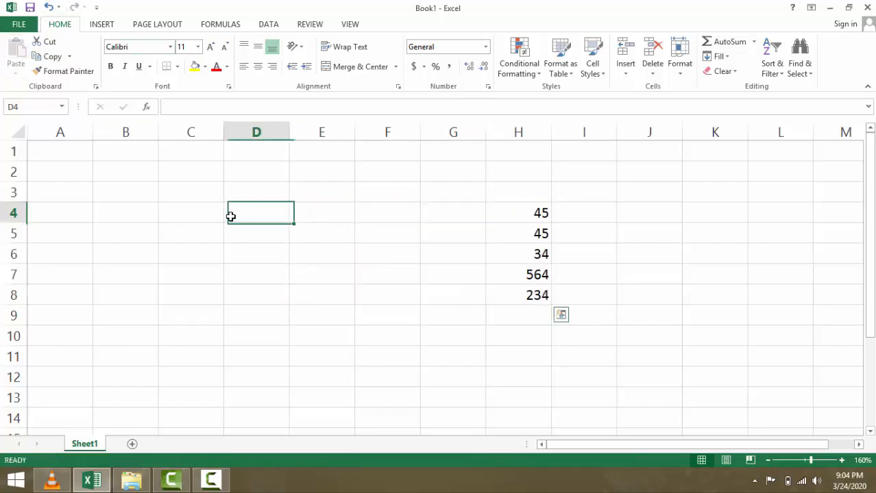
left_click(518, 215)
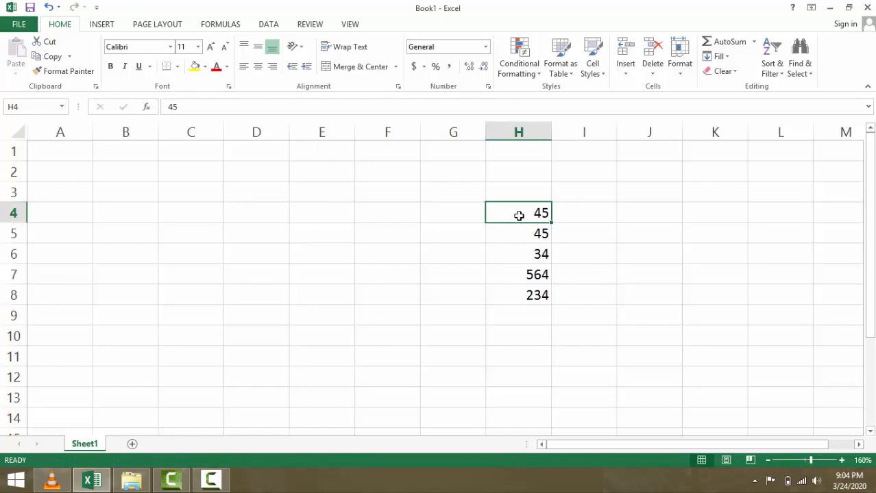
- Move the H4:H9 number list back so it starts at E4
left_click_drag(518, 218, 524, 286)
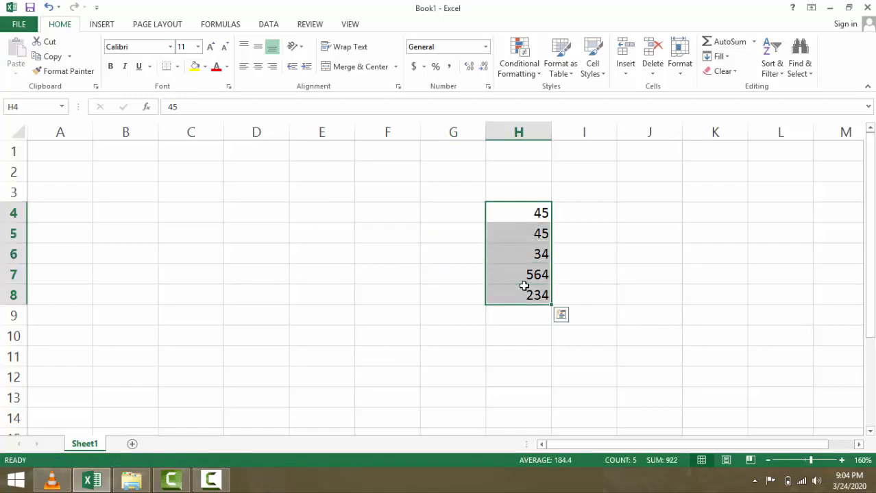
key("ctrl+q")
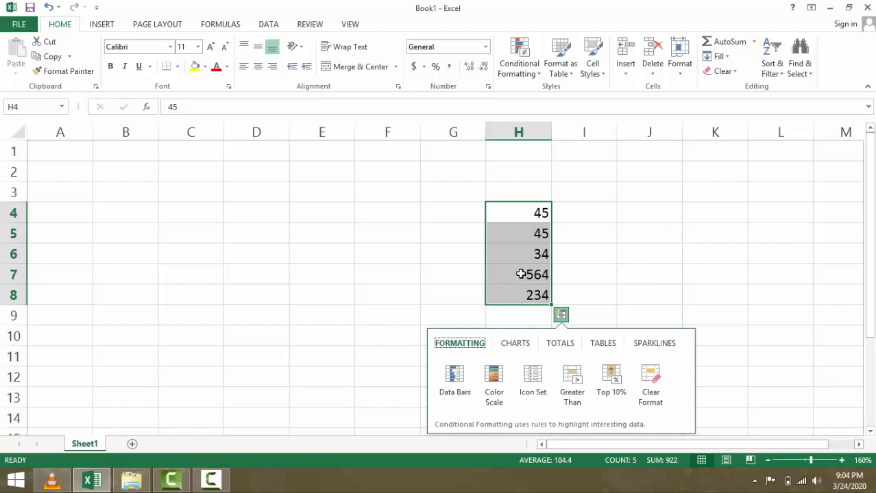
left_click(521, 274)
left_click_drag(526, 215, 528, 308)
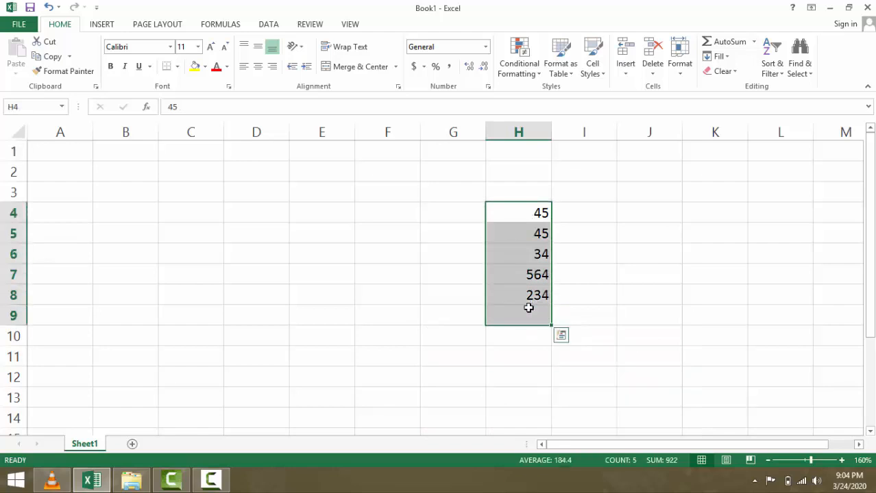
key("ctrl+c")
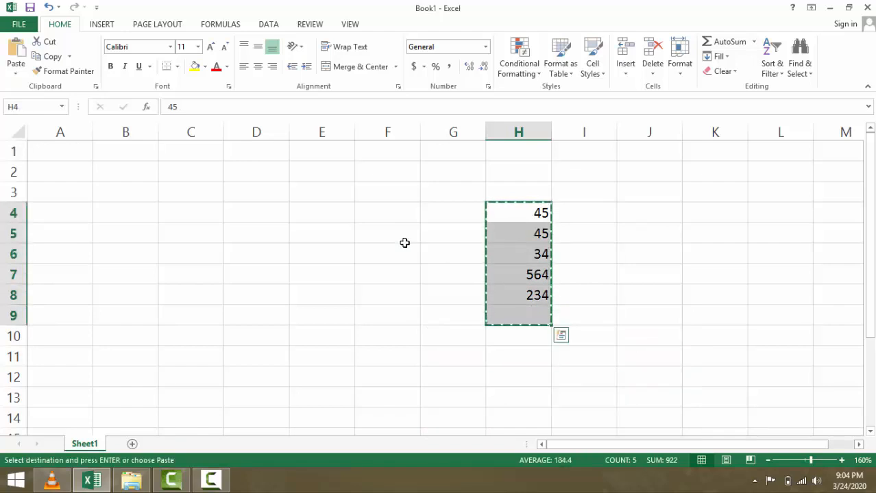
left_click(331, 217)
key("Return")
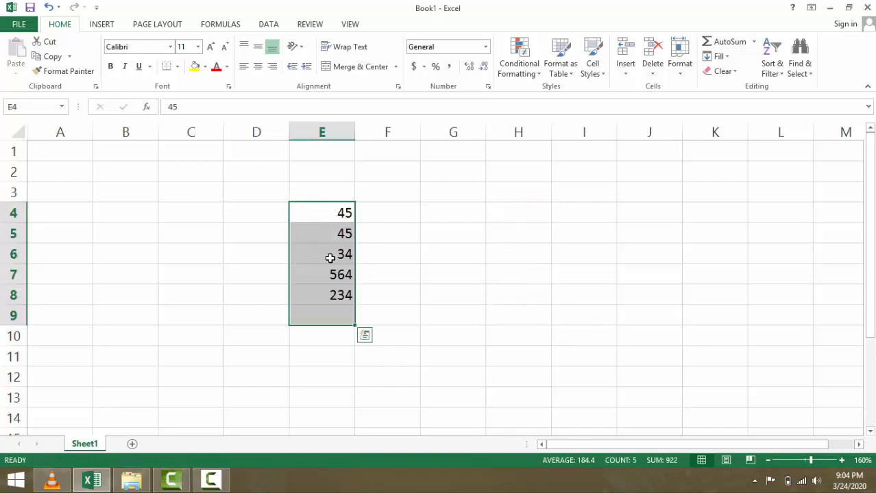
- Copy the E4:E9 list and paste copies starting at F4 and G4
left_click(60, 72)
left_click(53, 56)
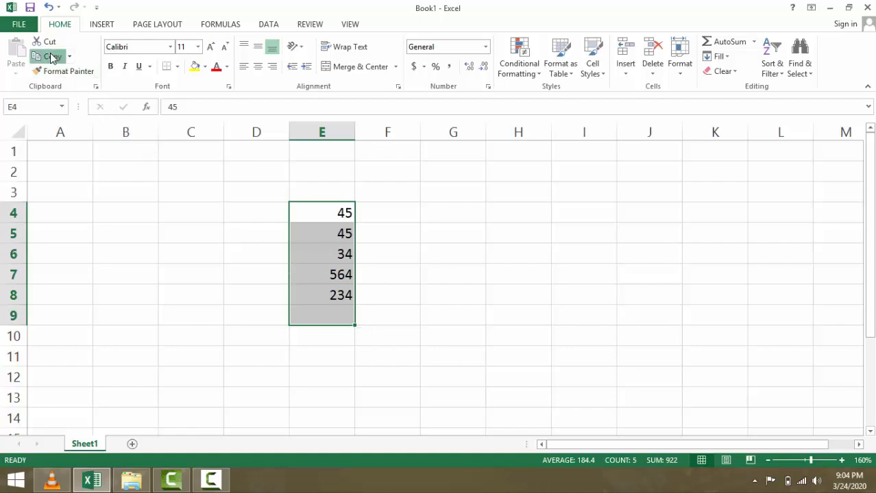
left_click(402, 215)
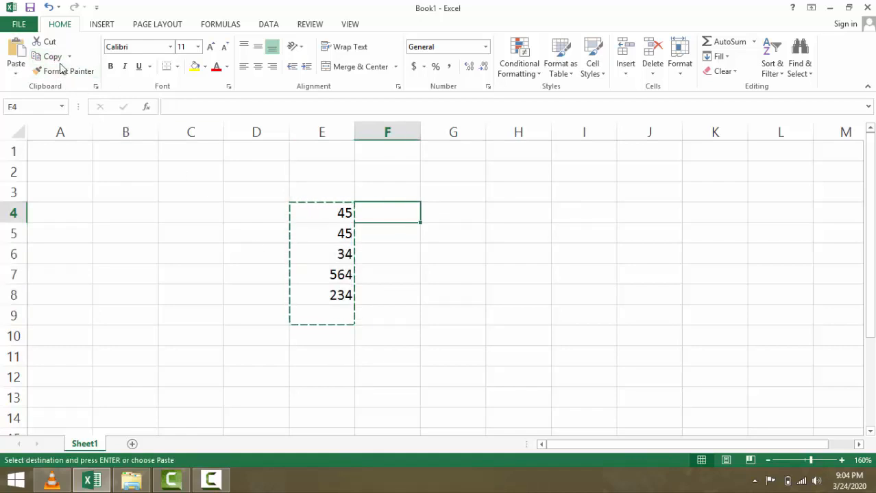
left_click(16, 56)
left_click(456, 211)
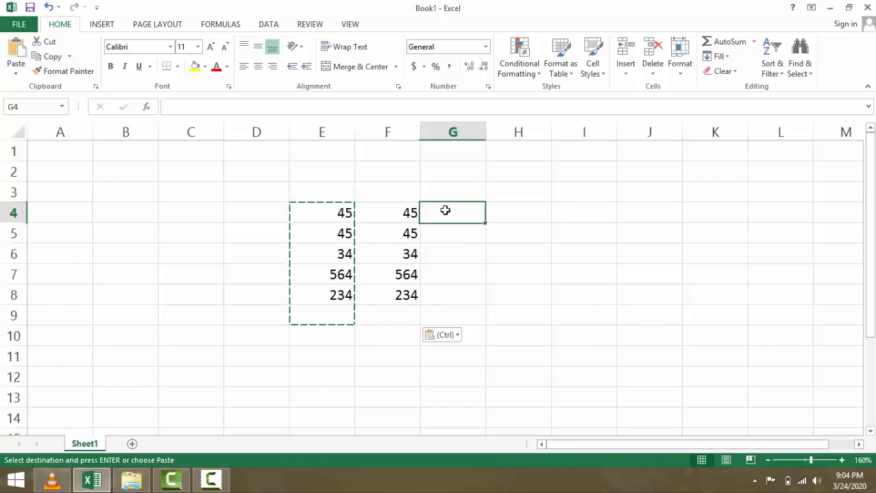
left_click(13, 57)
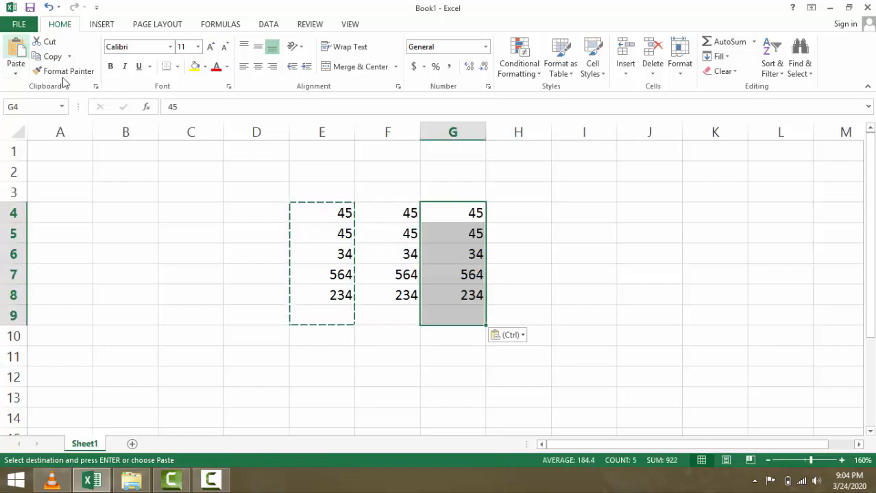
double_click(532, 270)
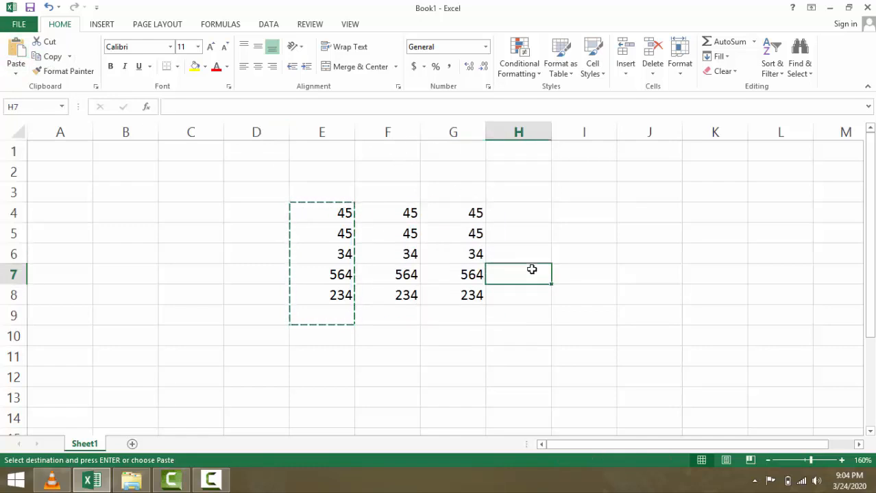
left_click(526, 245)
left_click(517, 232)
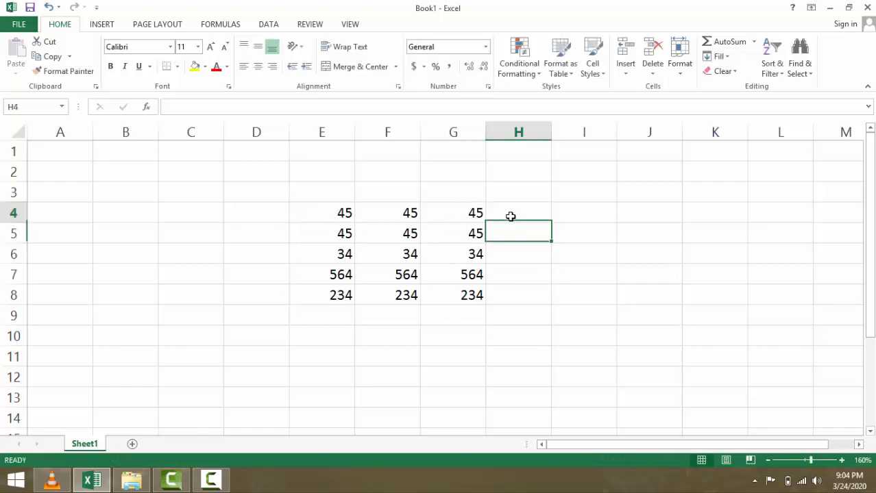
left_click(511, 217)
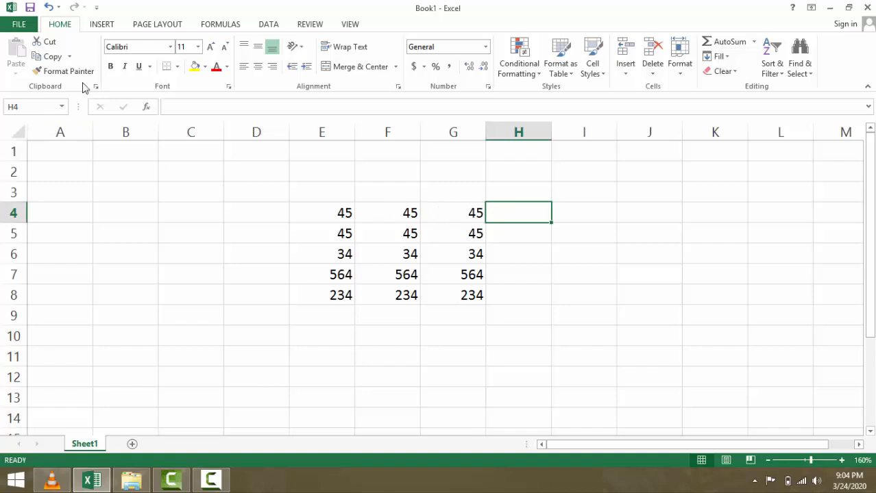
- Give E4:G4 a yellow fill with red, bold, italic, underlined values
left_click_drag(339, 216, 452, 218)
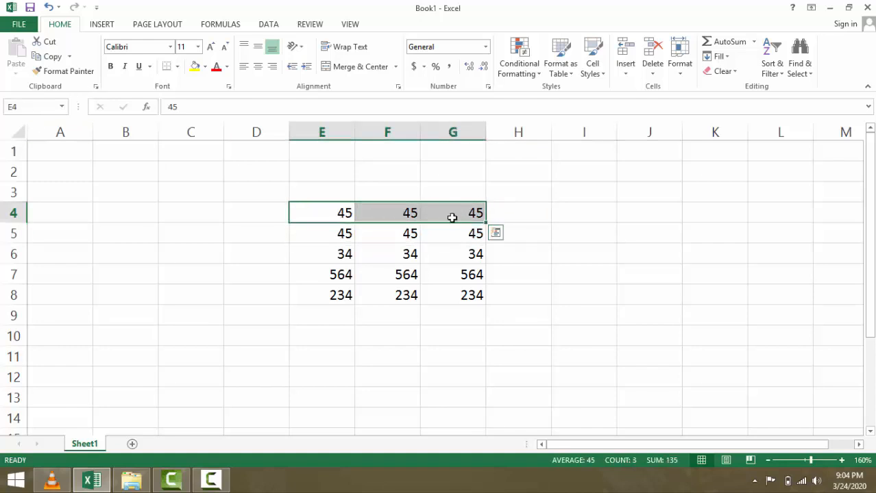
left_click(195, 67)
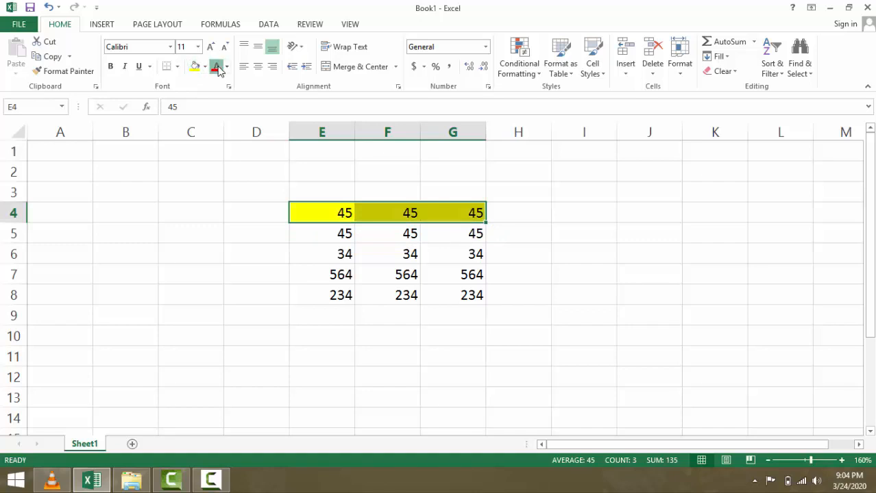
left_click(217, 68)
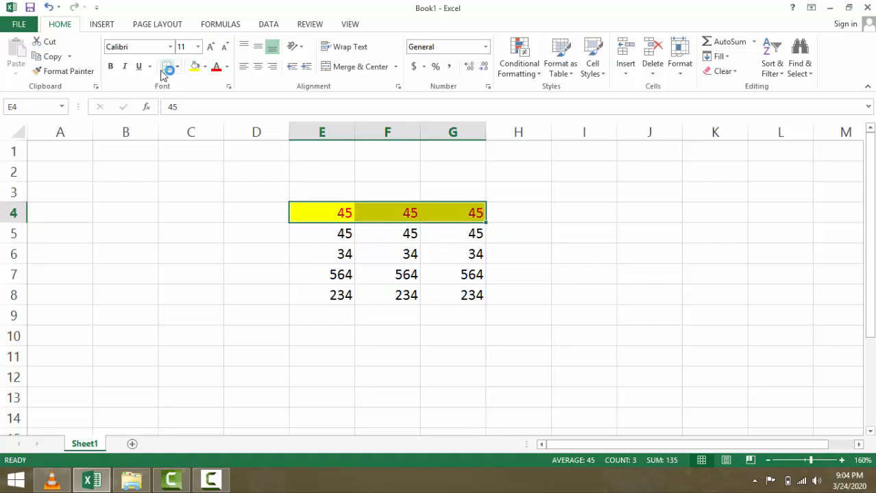
left_click(110, 66)
left_click(125, 67)
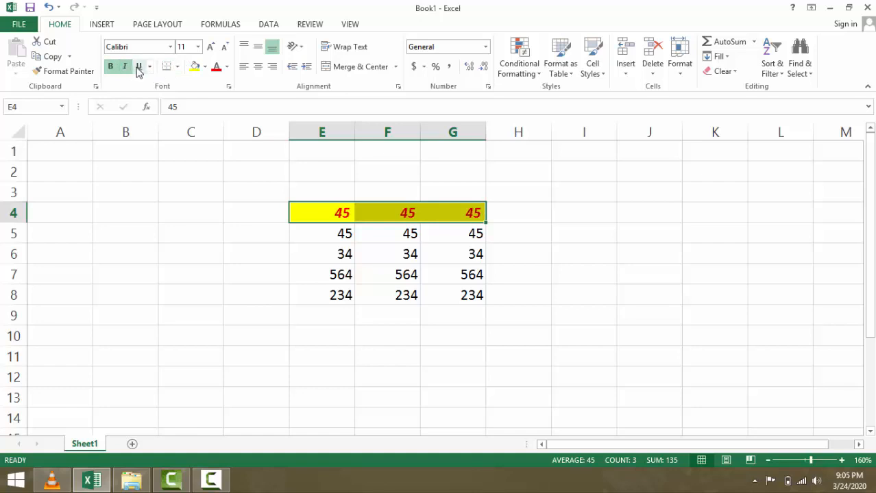
left_click(139, 68)
left_click(199, 259)
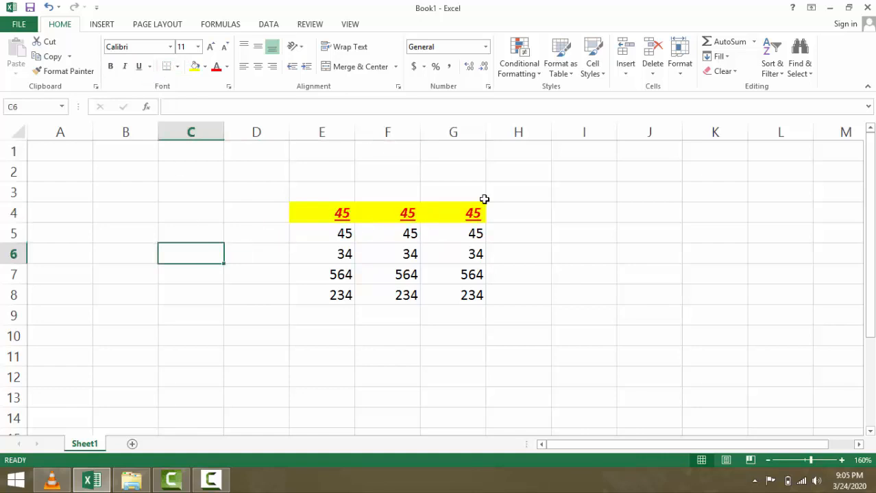
- Paint F4's formatting onto the 34 row, E6:G6, with Format Painter
left_click_drag(476, 214, 348, 215)
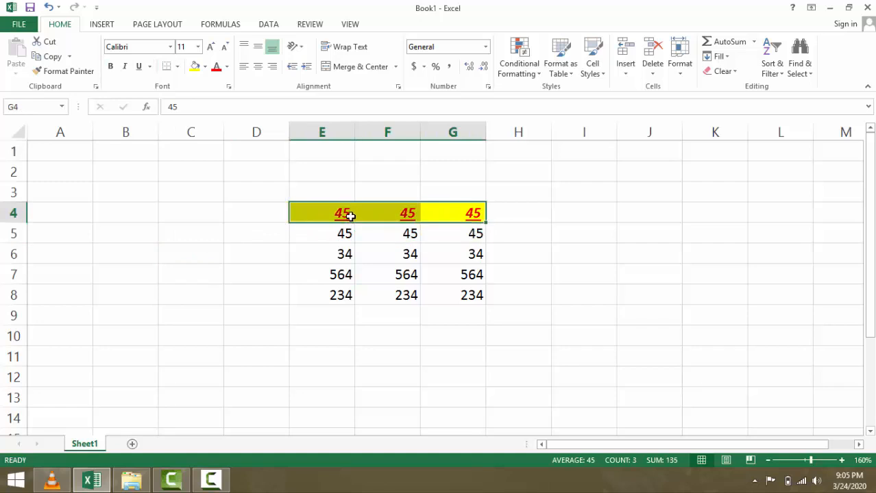
left_click(408, 218)
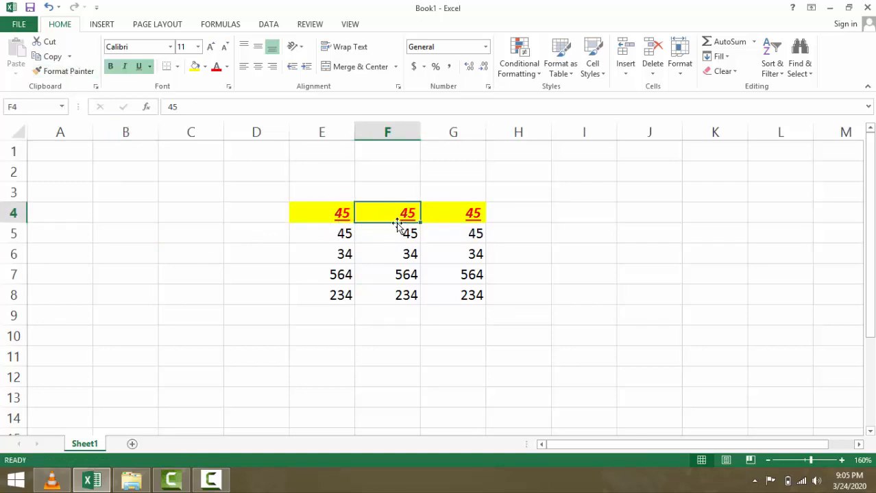
left_click(62, 71)
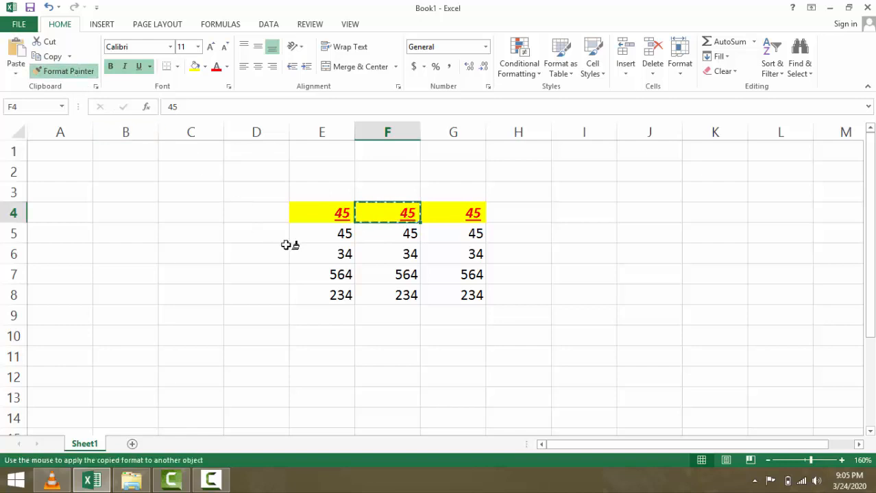
left_click_drag(312, 255, 434, 256)
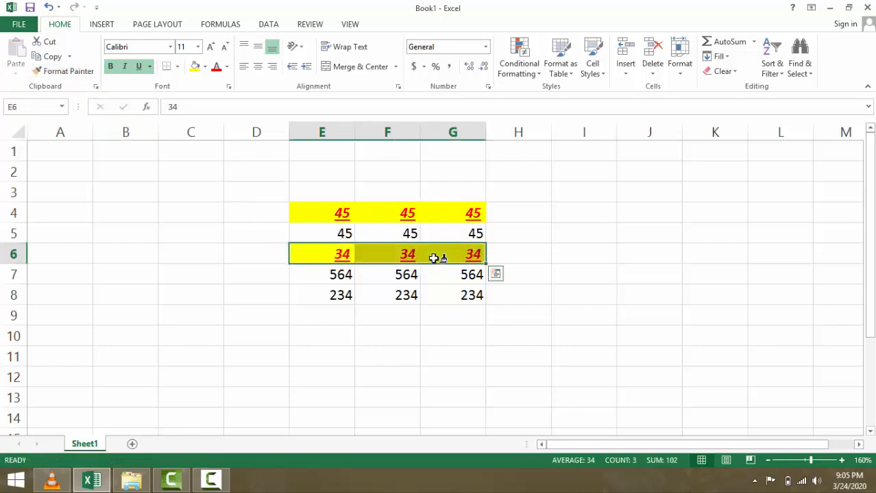
left_click(424, 286)
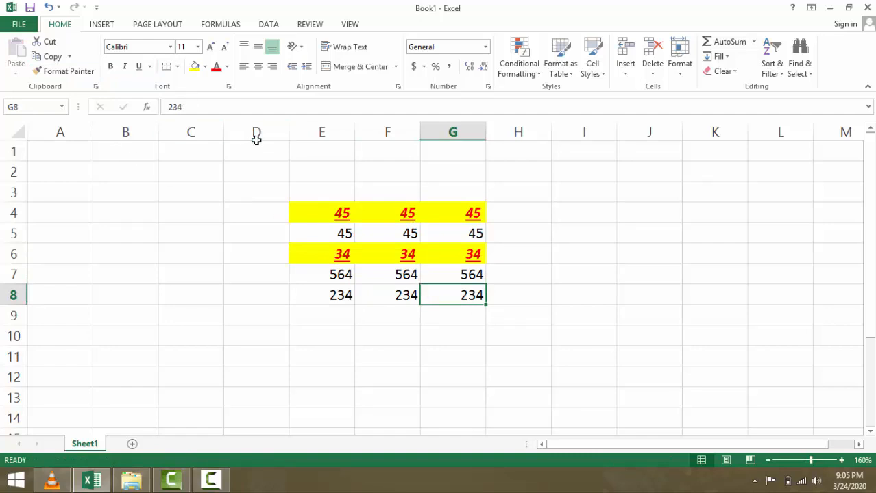
- Select the E4:G8 number block and browse the font list without changing the font
left_click_drag(306, 208, 452, 295)
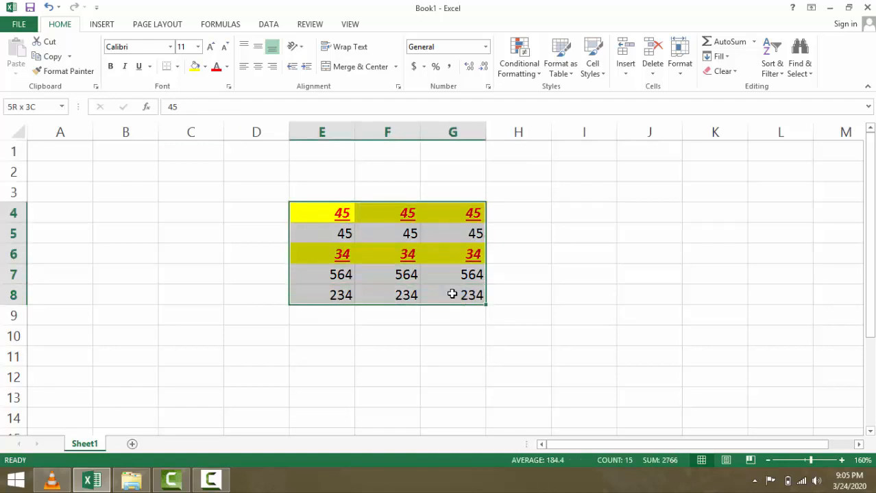
left_click(170, 47)
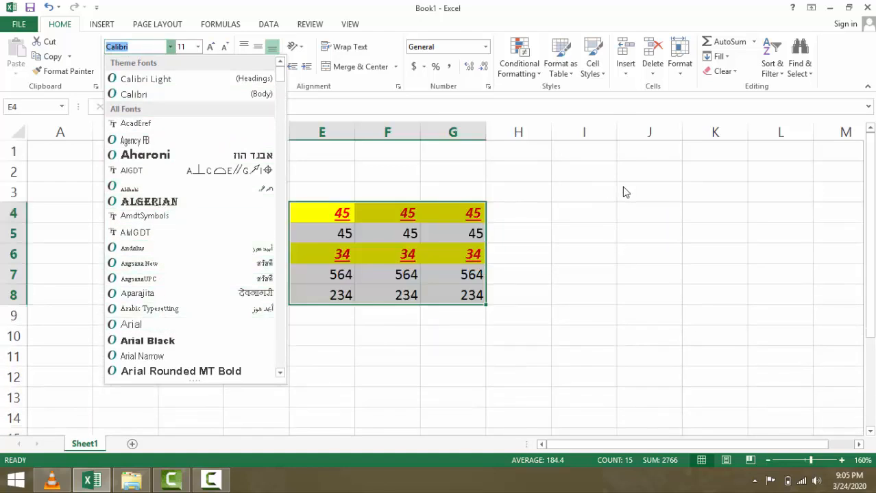
left_click(548, 211)
left_click(581, 209)
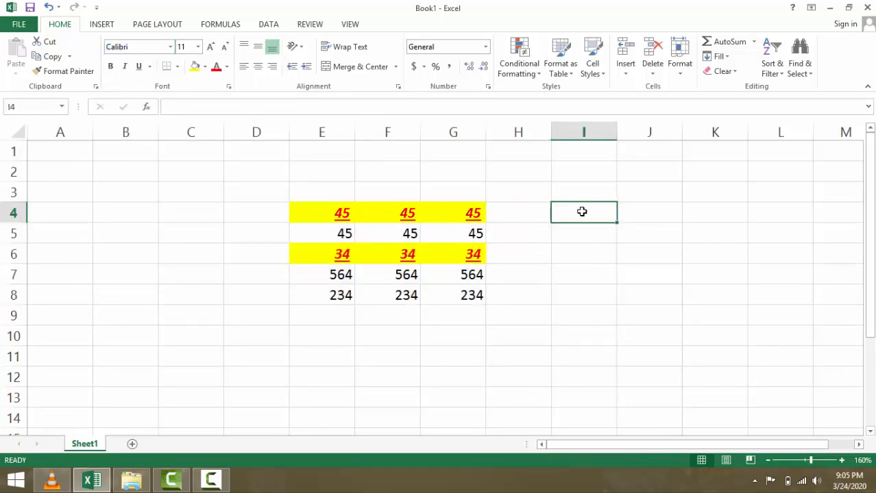
- Enter the person's first name in I4 and surname in I5
type("a")
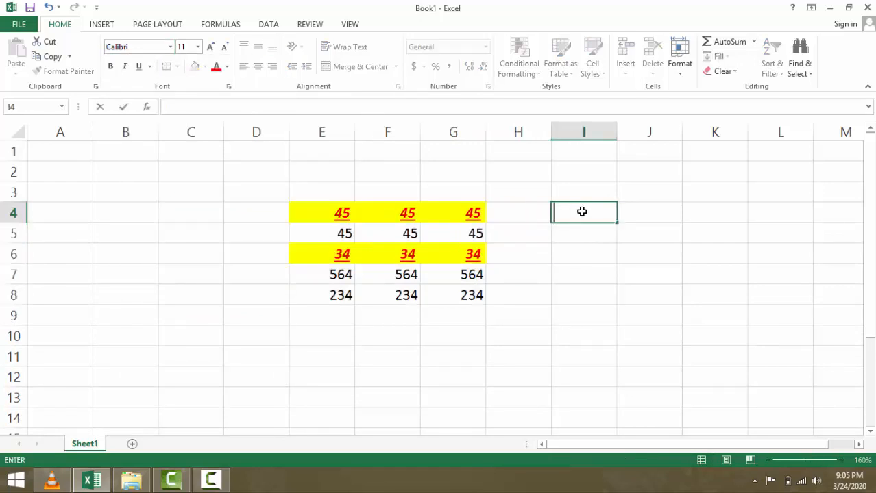
key("Return")
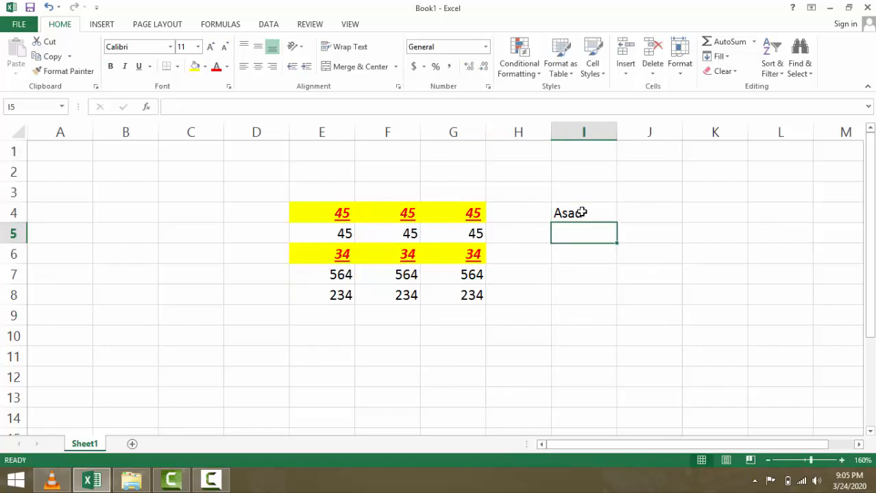
key("Return")
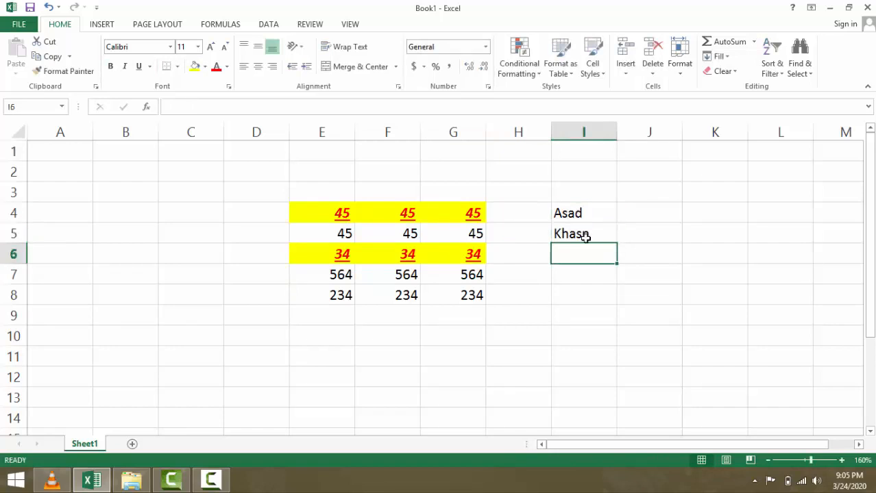
- Fix the misspelled surname in I5 and select both name cells I4:I5
left_click(595, 237)
double_click(594, 237)
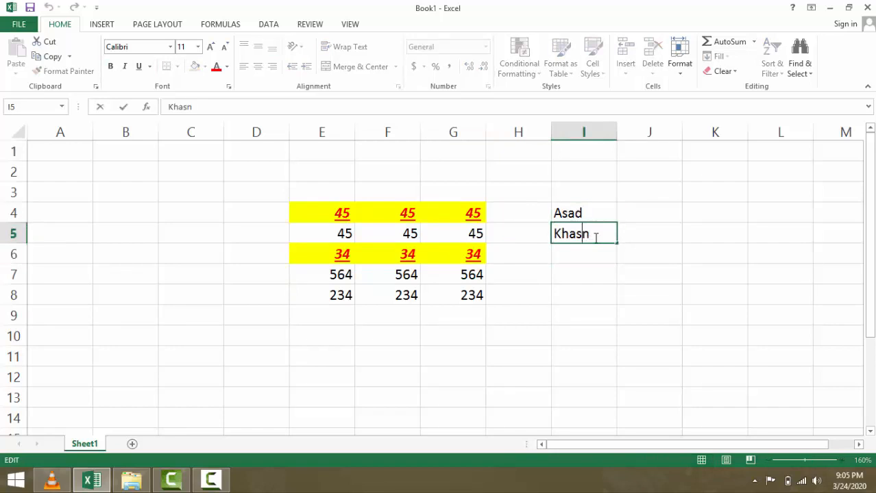
key("BackSpace")
key("BackSpace")
type("n")
left_click(569, 255)
left_click_drag(569, 207, 569, 236)
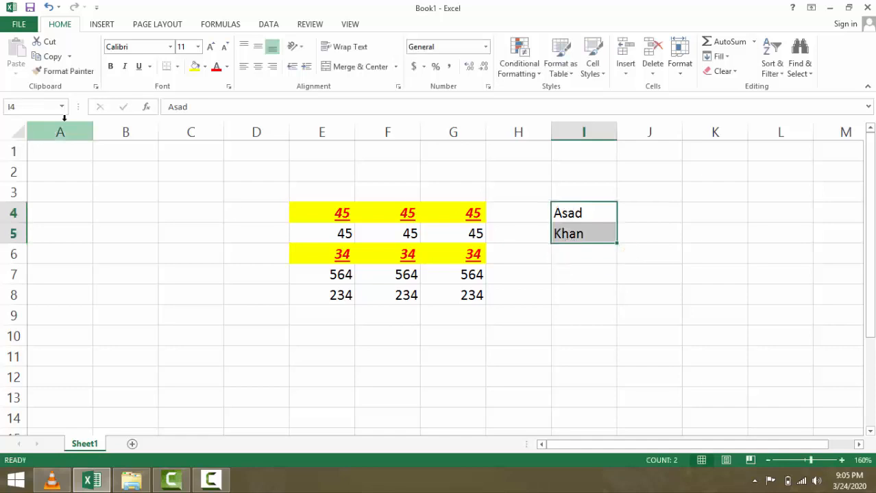
left_click(171, 49)
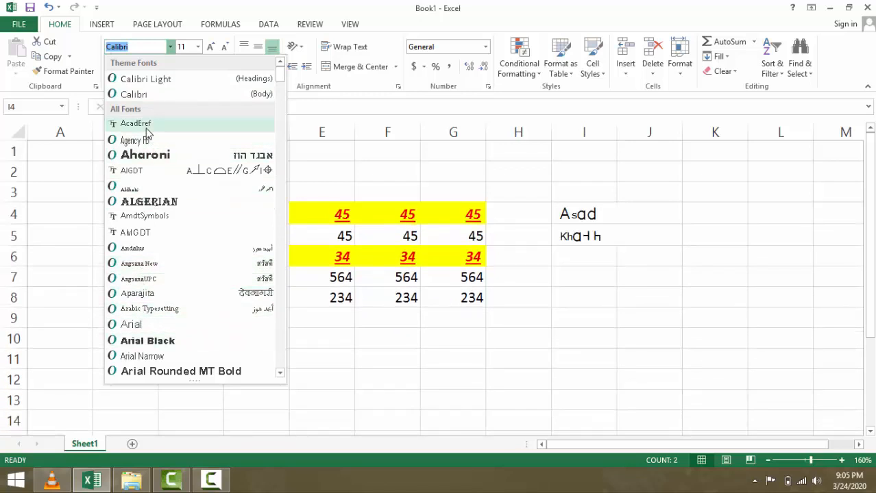
- Format the names in I4:I5 as AcadEref, size 11, bold, italic and underlined
left_click(147, 124)
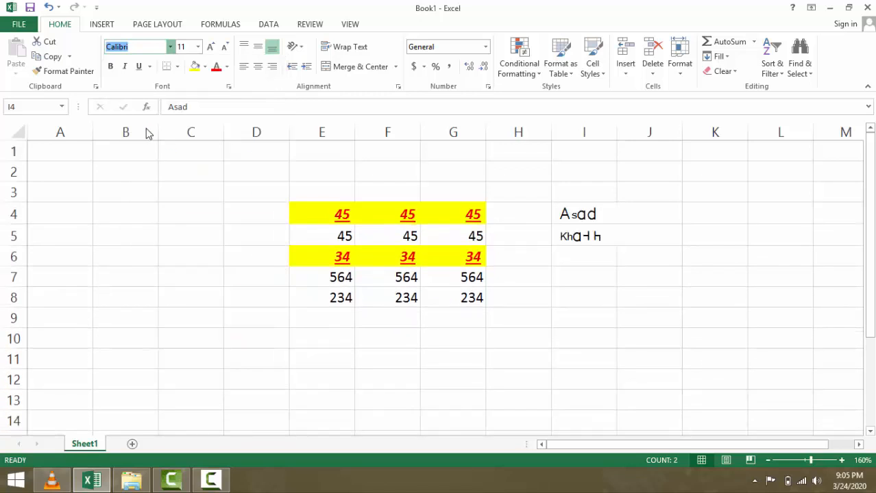
left_click(197, 47)
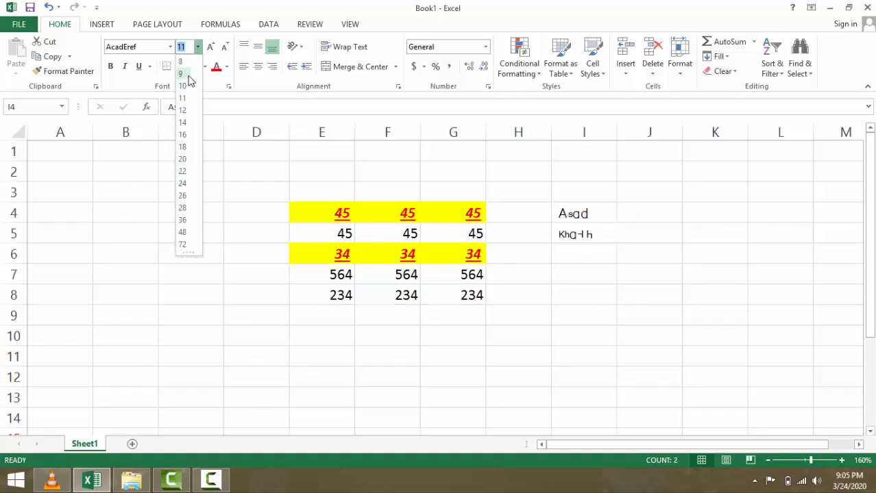
left_click(233, 181)
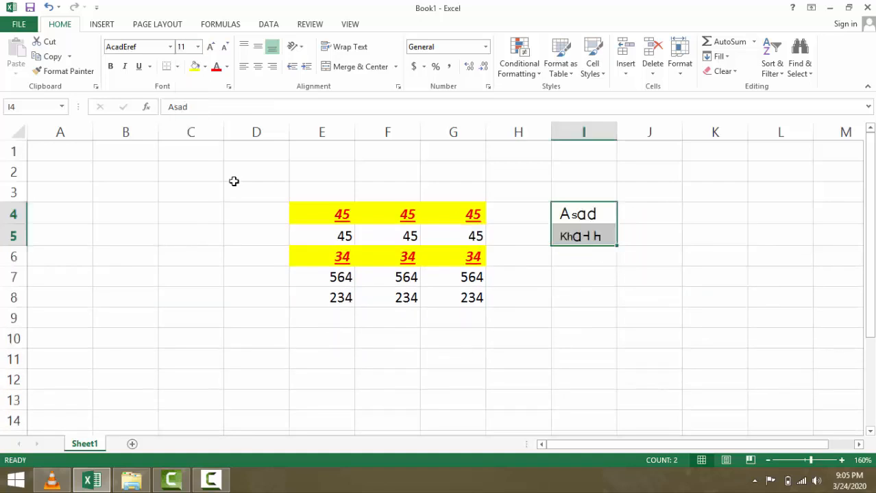
left_click(111, 67)
left_click(125, 68)
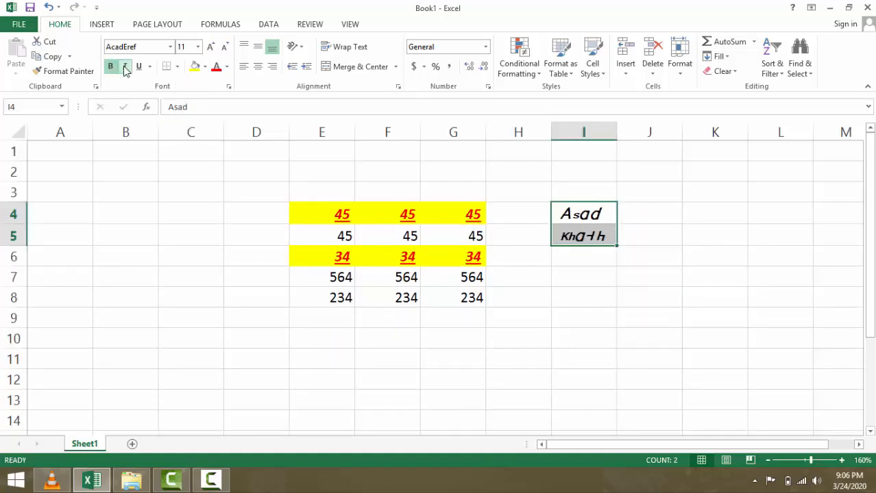
left_click(139, 69)
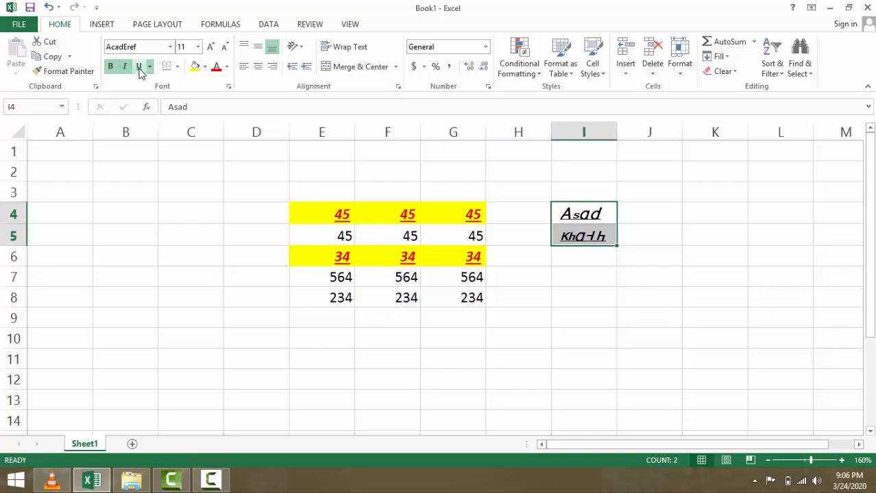
left_click(254, 233)
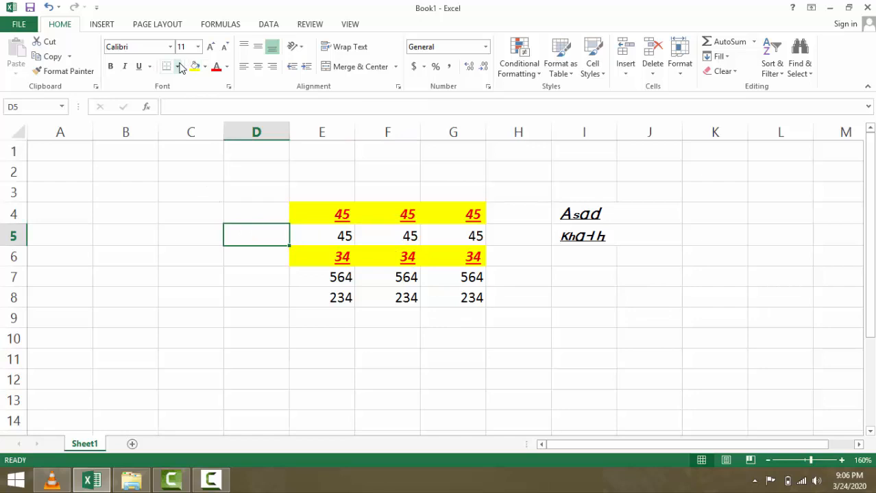
- Clear the names from cells I4 and I5
left_click(301, 218)
left_click_drag(565, 214, 572, 236)
key("Delete")
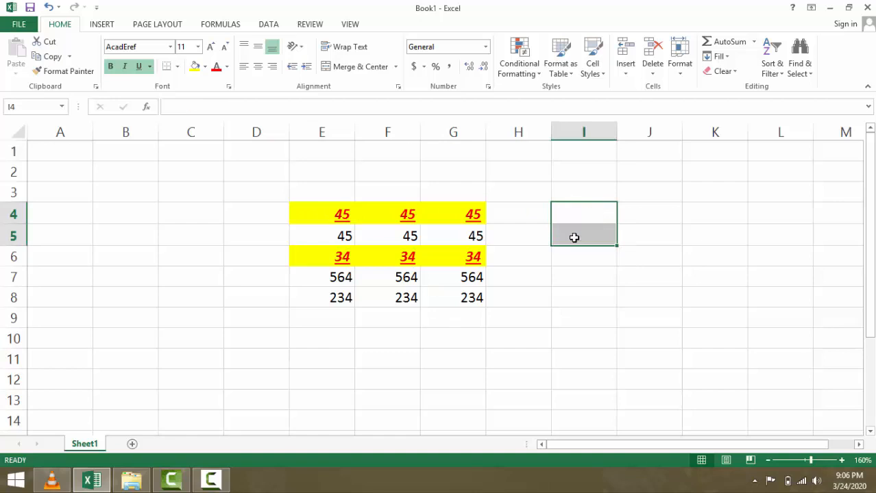
left_click(221, 185)
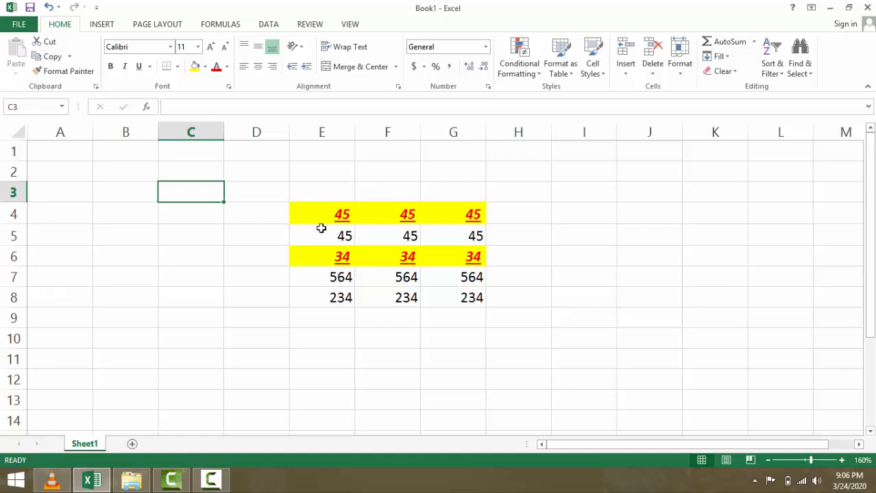
left_click_drag(301, 207, 484, 317)
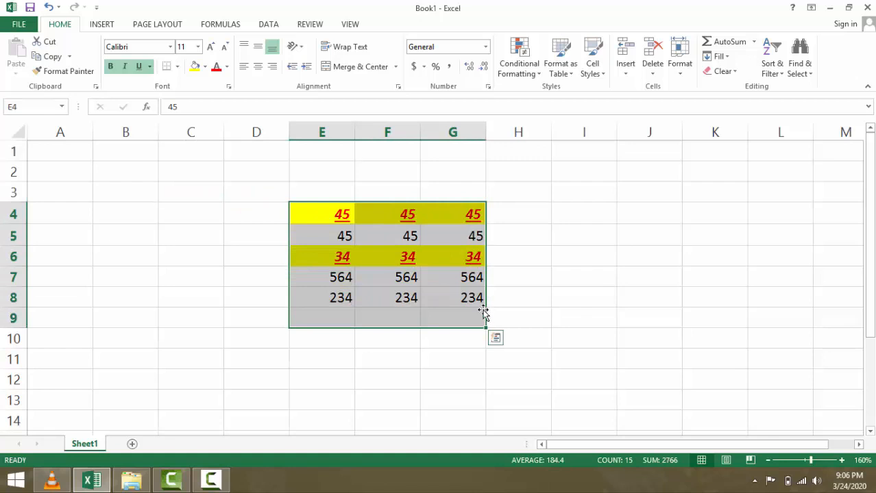
key("ctrl+p")
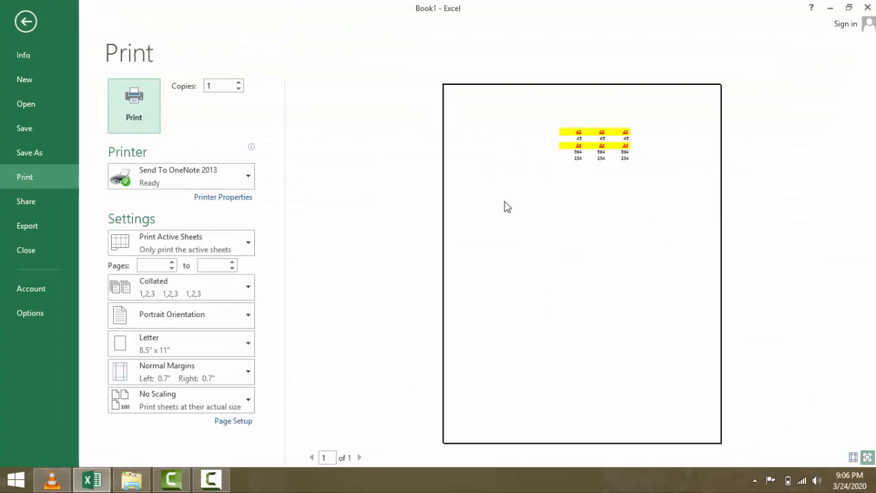
left_click(673, 185)
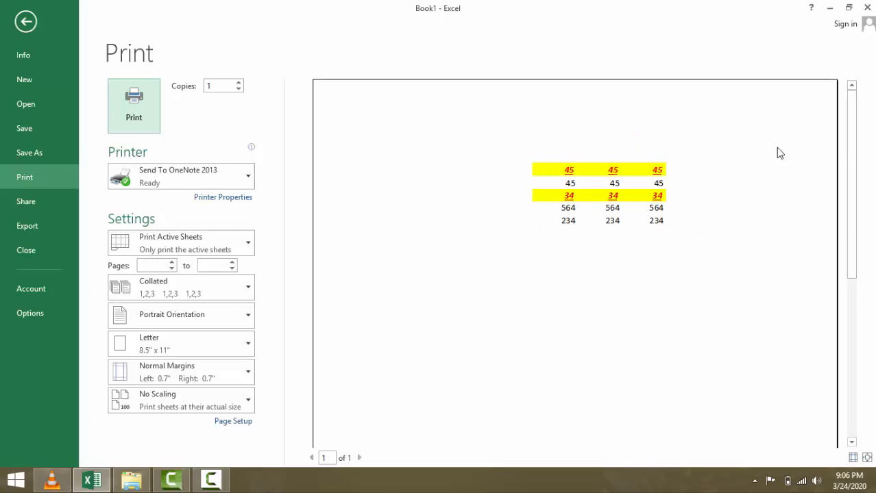
left_click(867, 7)
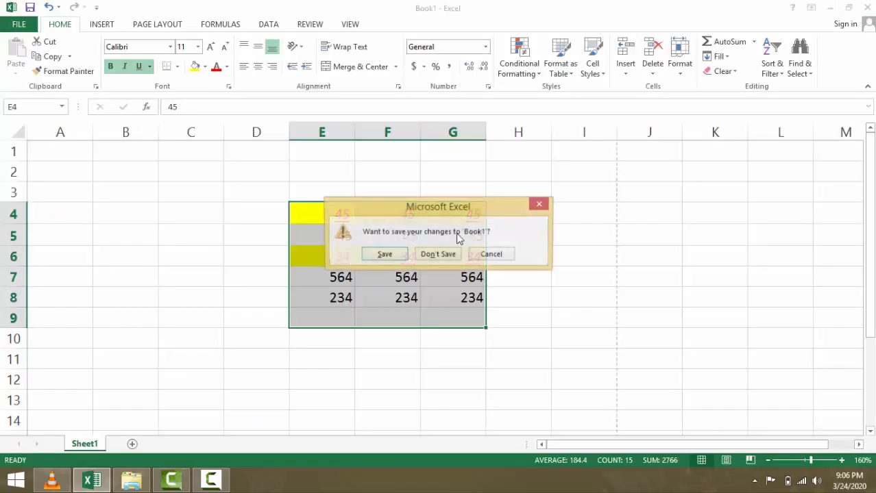
left_click(488, 255)
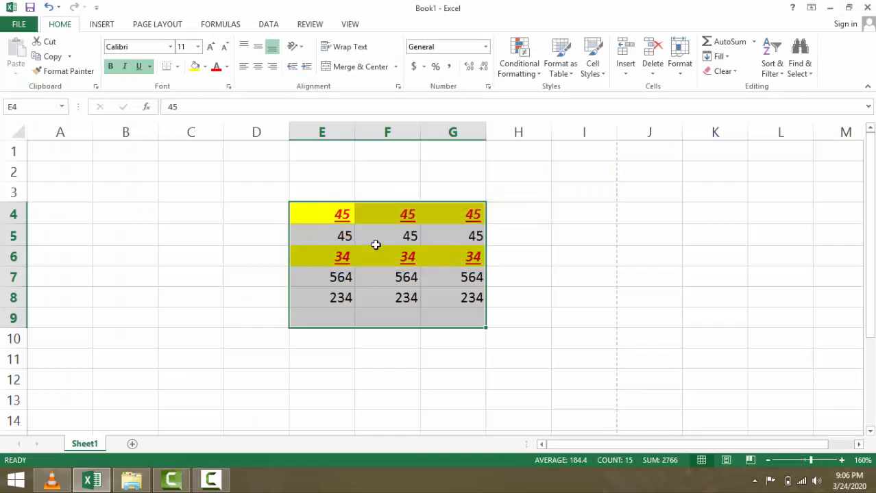
- Add a bottom border, then All Borders around every cell of E4:G9
left_click(176, 66)
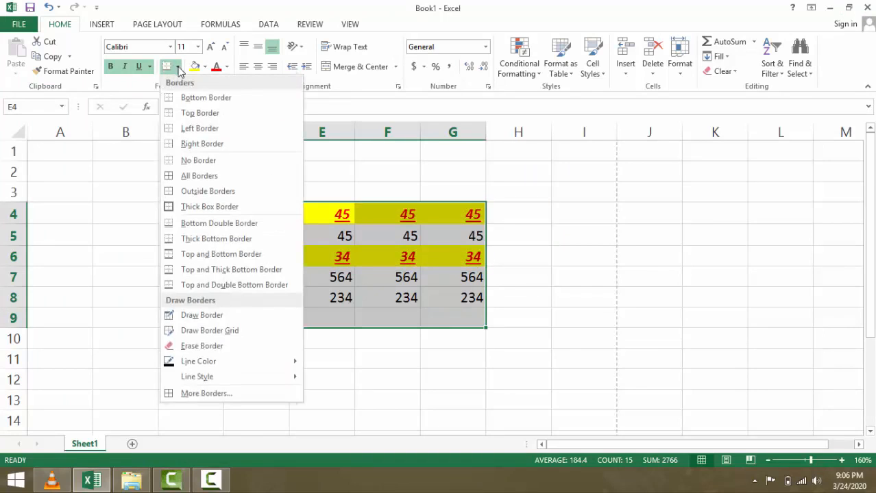
left_click(197, 100)
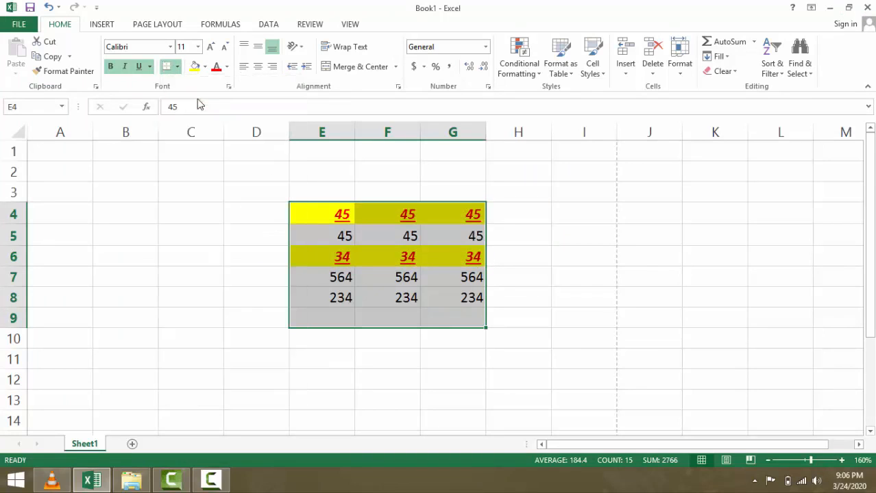
left_click(179, 68)
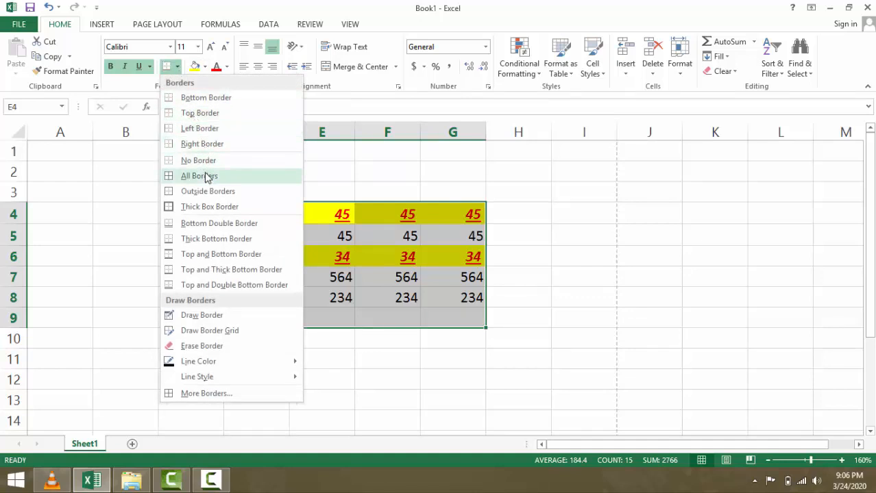
left_click(206, 176)
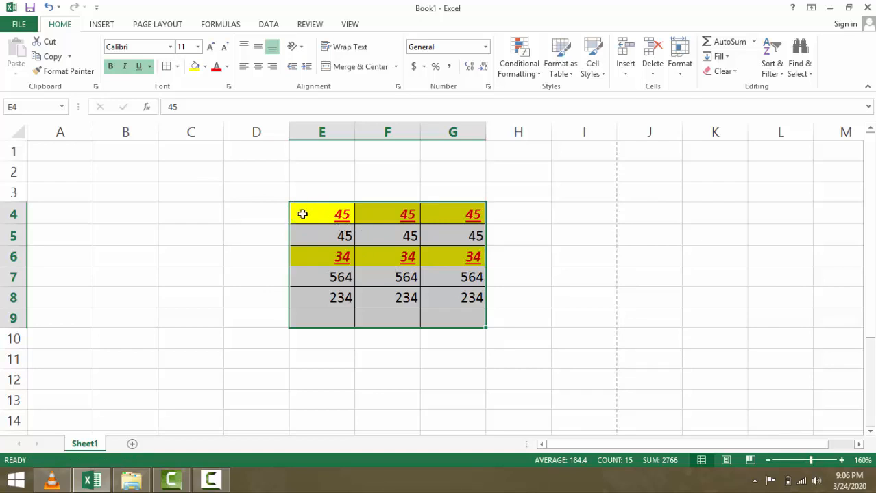
- Check the table in print preview, view the Info page, then close the workbook
key("ctrl+p")
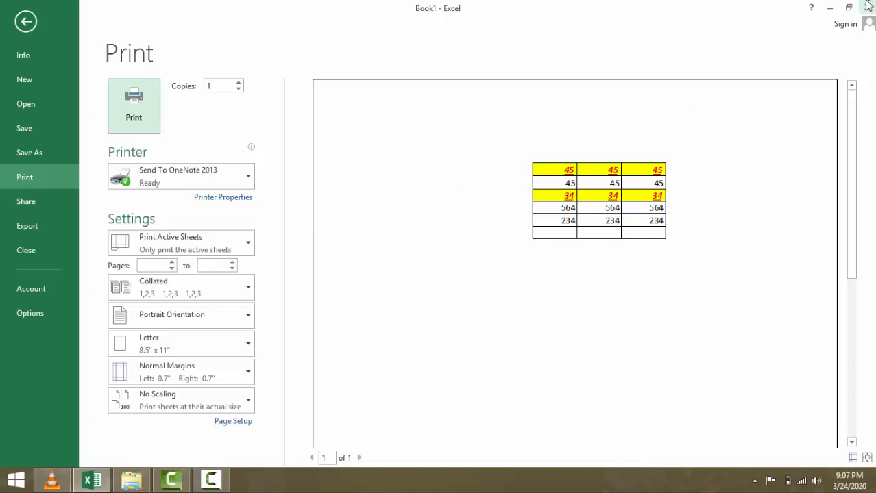
left_click(62, 56)
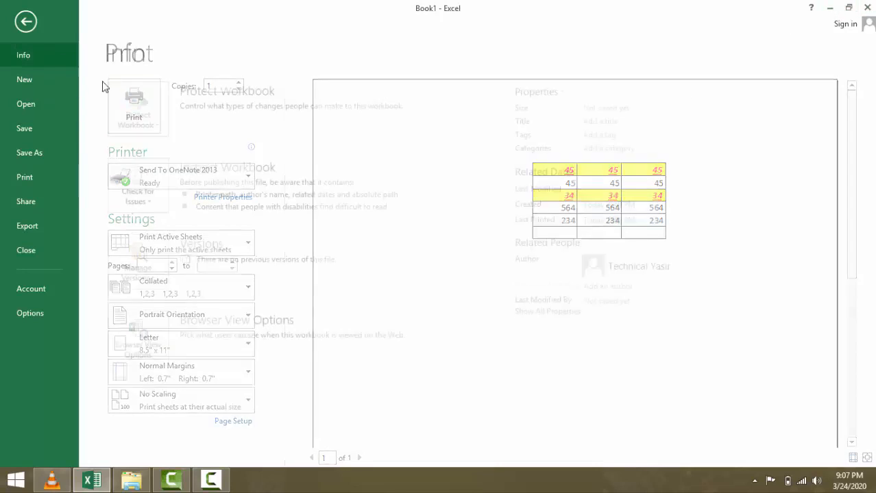
left_click(866, 7)
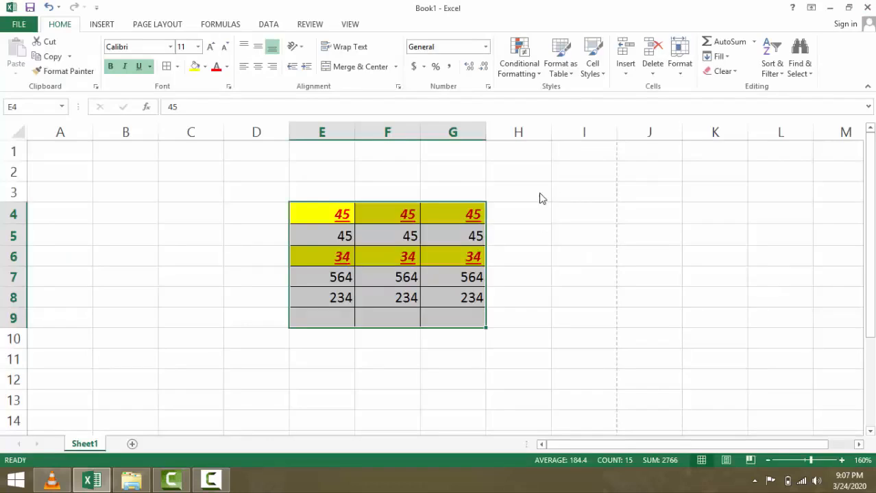
- Cancel closing the workbook and select the 45 in cell E4
left_click(489, 254)
left_click(275, 191)
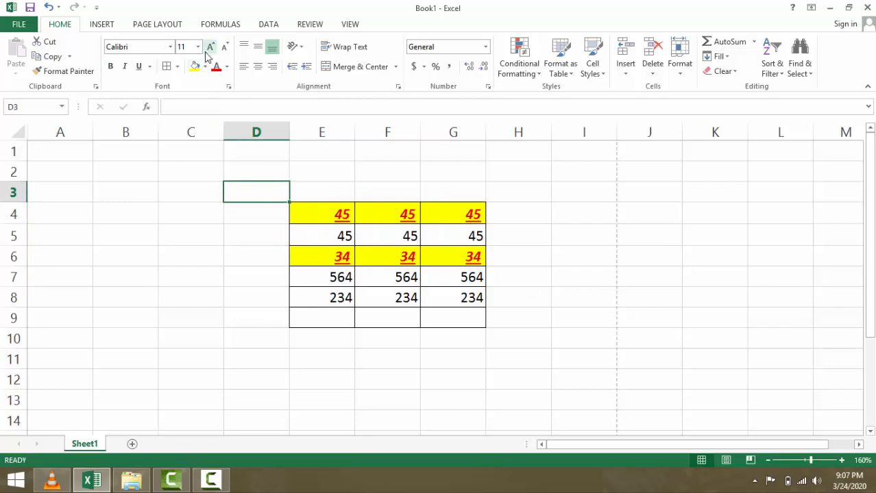
left_click(329, 211)
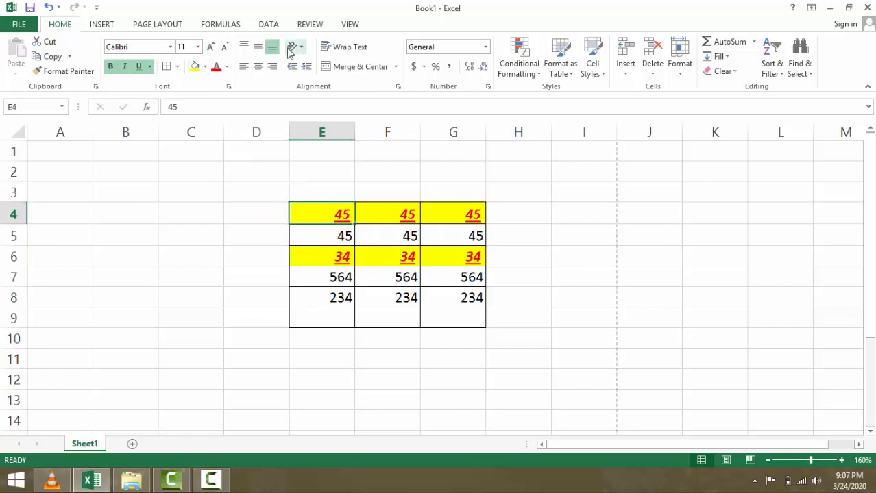
- Enlarge E4's font up to 24 point, then shrink it back down to 12
left_click(212, 48)
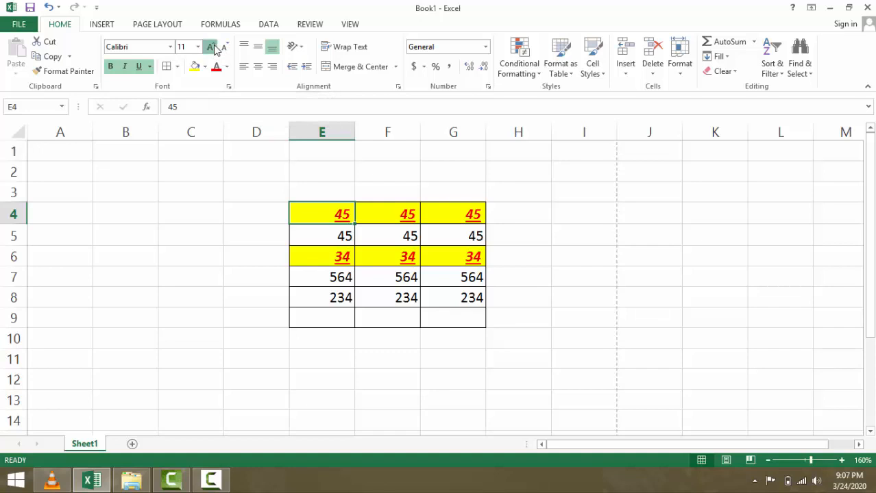
left_click(213, 48)
left_click(213, 48)
left_click(212, 48)
left_click(212, 48)
left_click(213, 47)
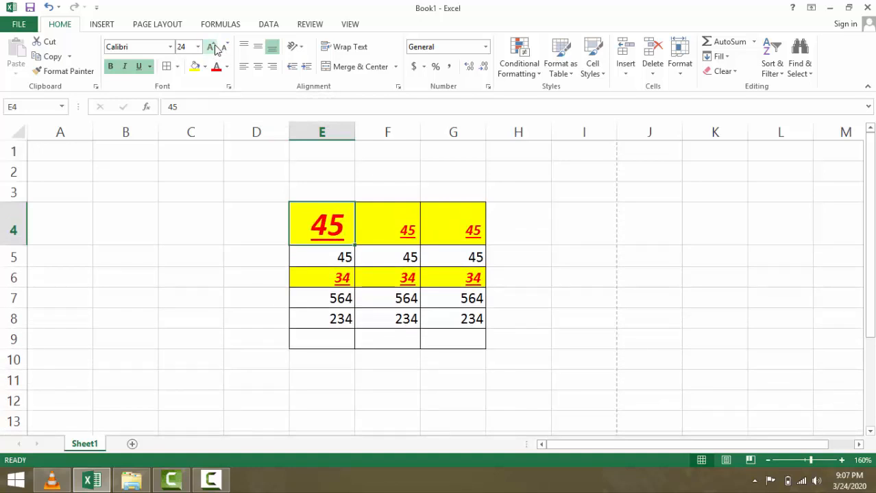
left_click(226, 47)
left_click(225, 47)
left_click(225, 48)
left_click(225, 47)
left_click(225, 47)
left_click(226, 48)
left_click(225, 47)
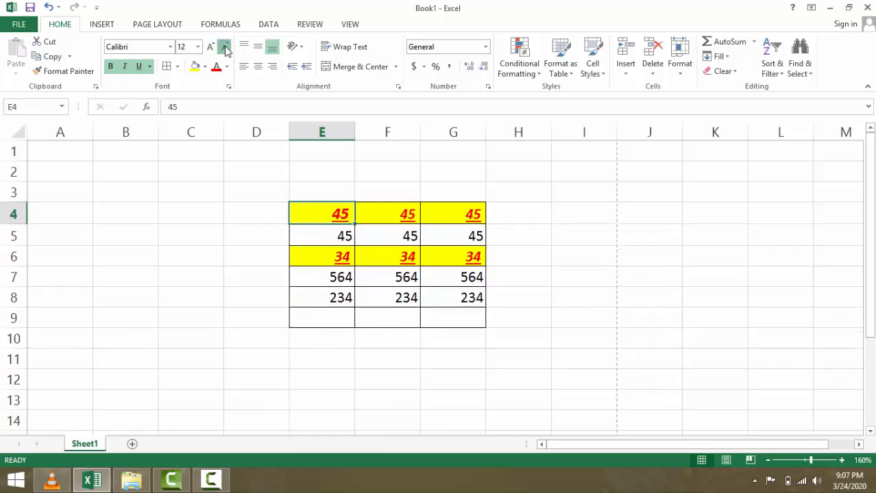
left_click(226, 47)
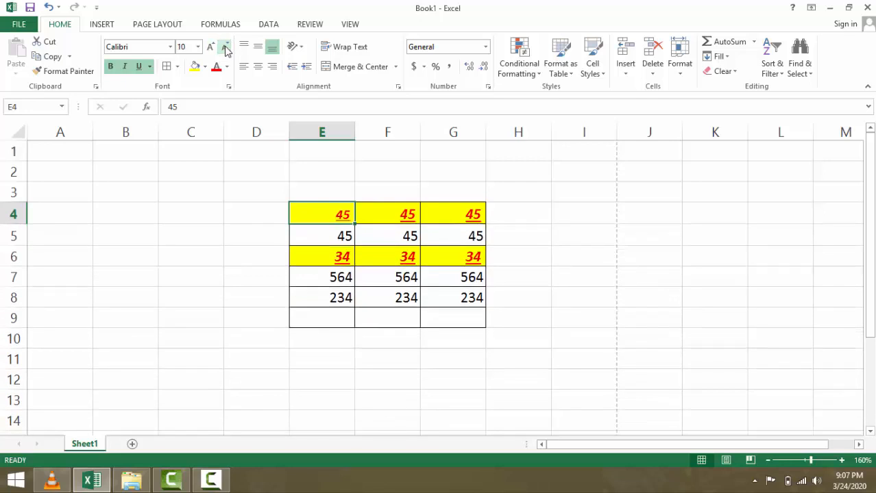
- Fill cell E5 yellow and cell F5 green
left_click(328, 240)
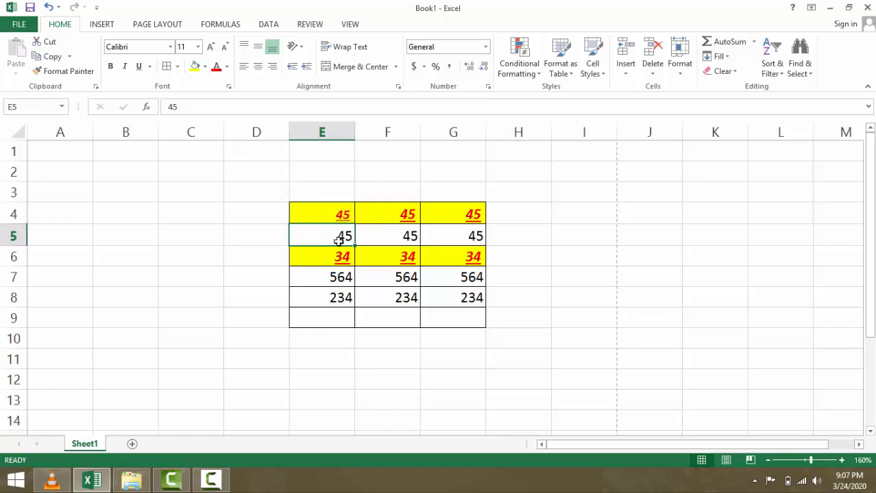
left_click(195, 67)
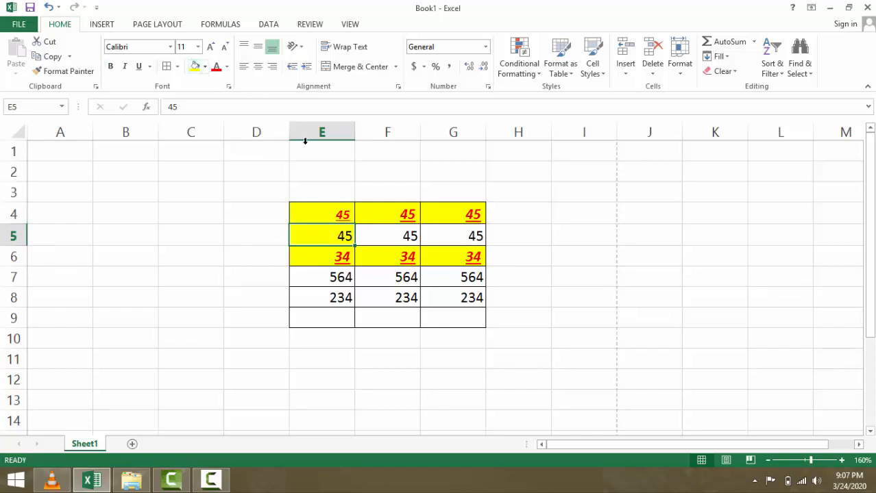
left_click(376, 239)
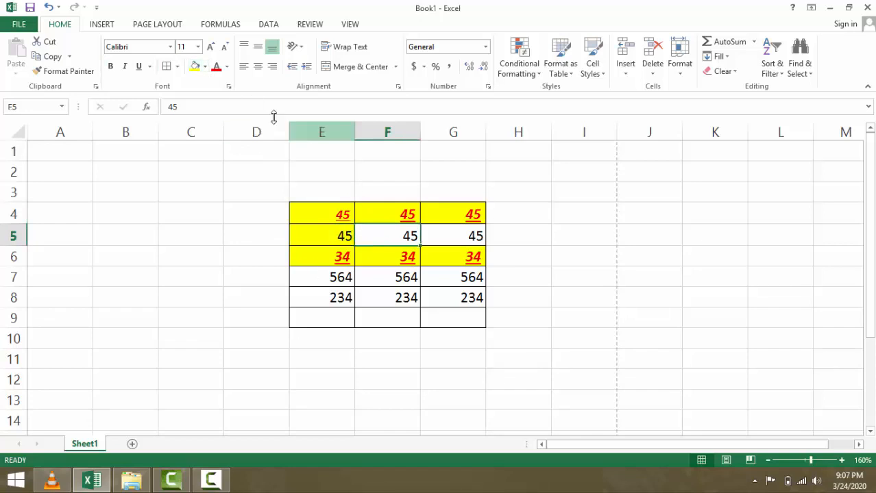
left_click(205, 66)
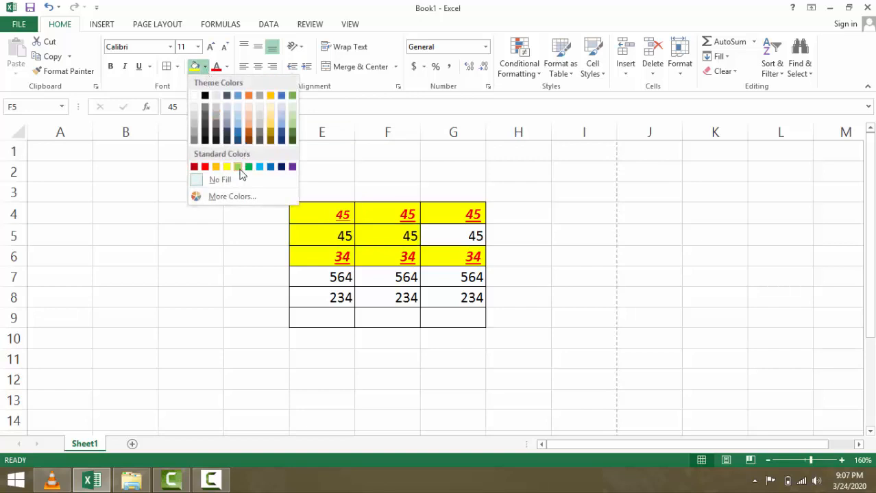
left_click(249, 167)
left_click(205, 66)
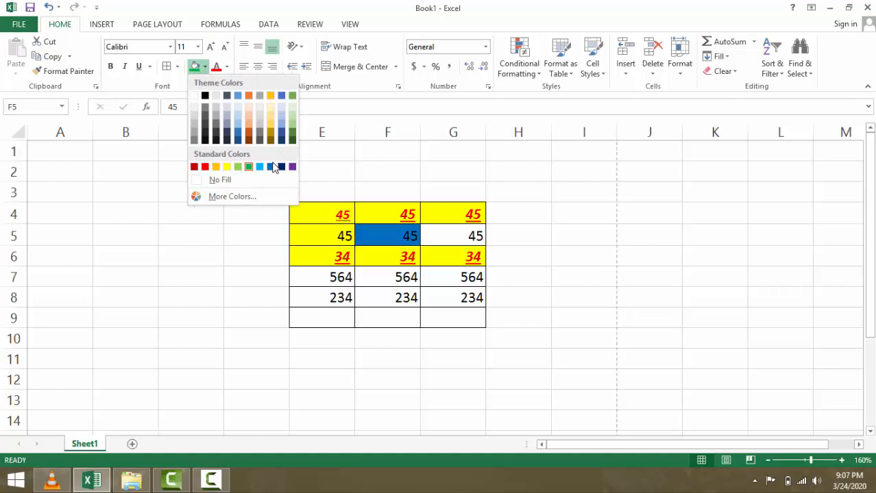
left_click(437, 234)
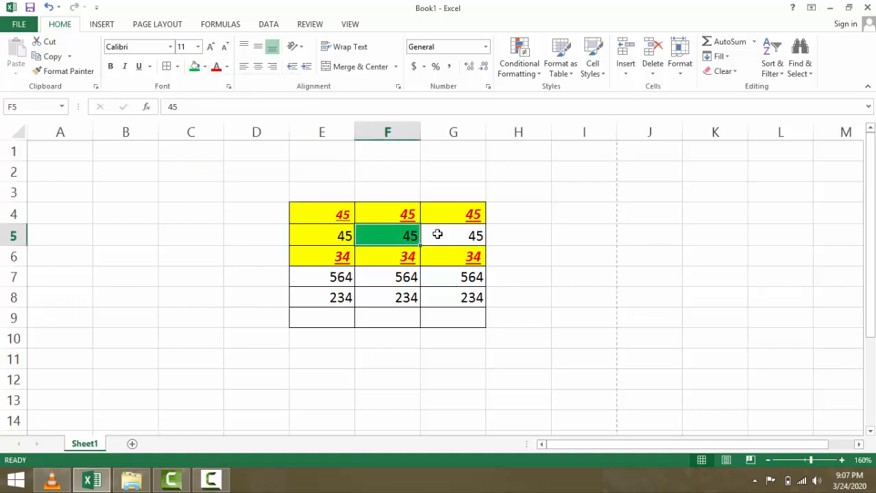
- Fill cell G7 light blue
left_click(449, 282)
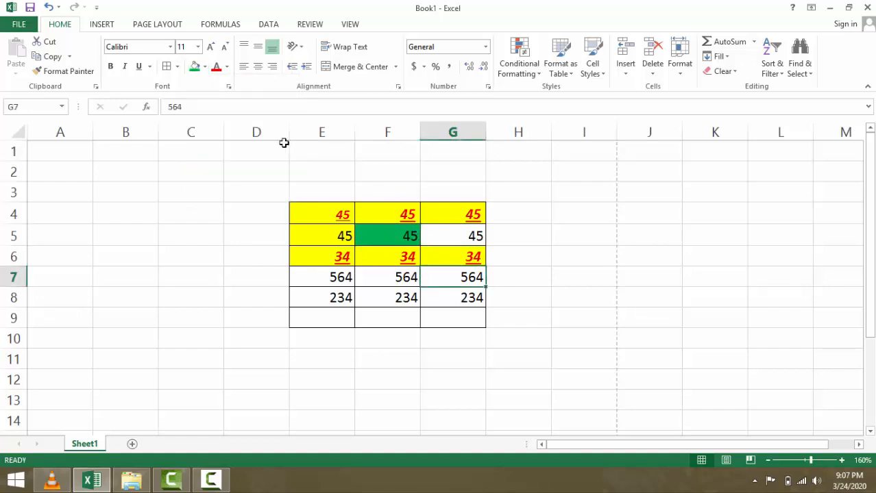
left_click(205, 66)
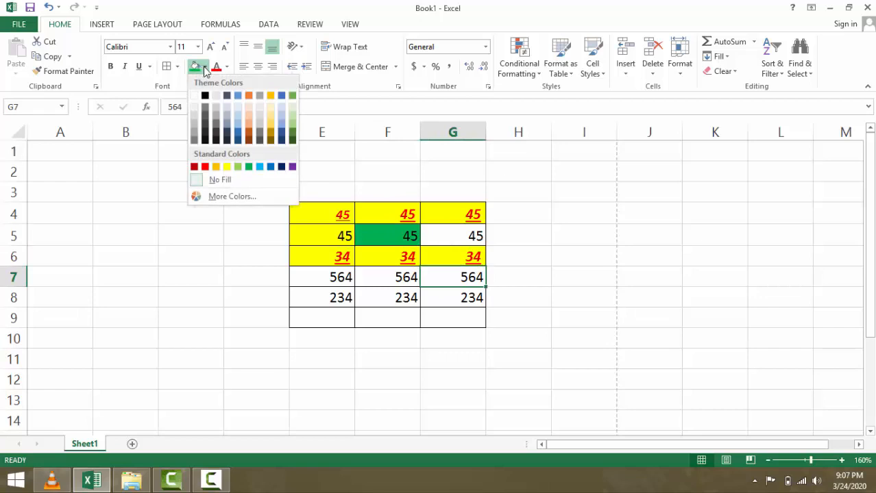
left_click(261, 168)
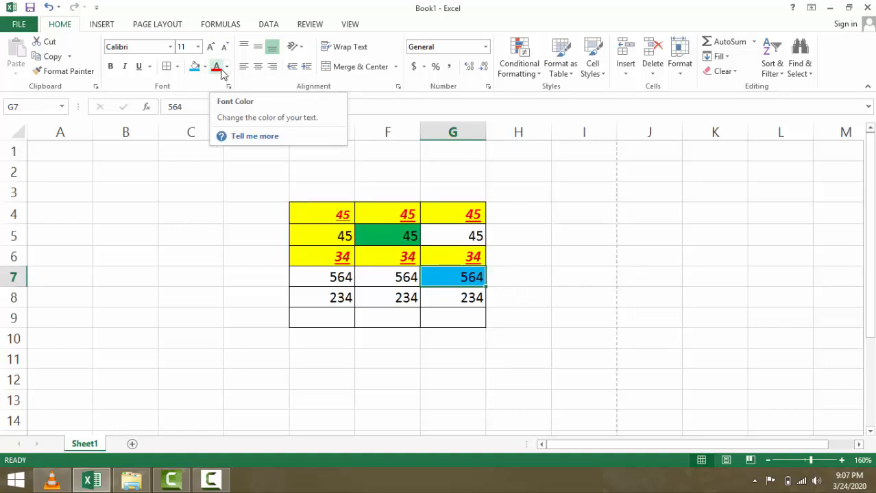
left_click(335, 300)
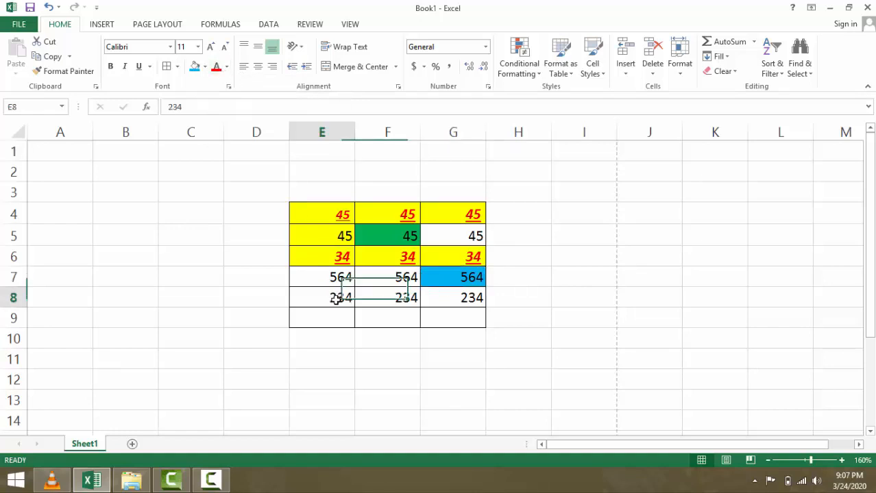
- Turn the 234 in E8 green, trying top and middle alignment before returning to bottom
left_click(226, 66)
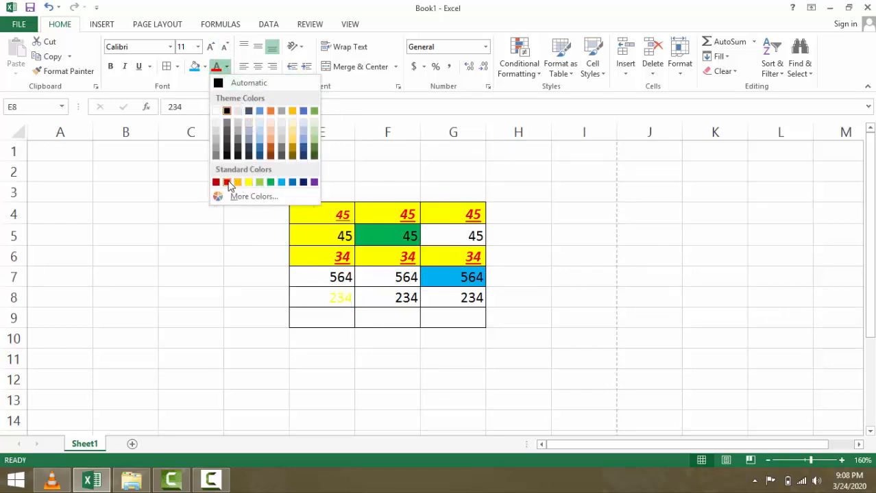
left_click(271, 182)
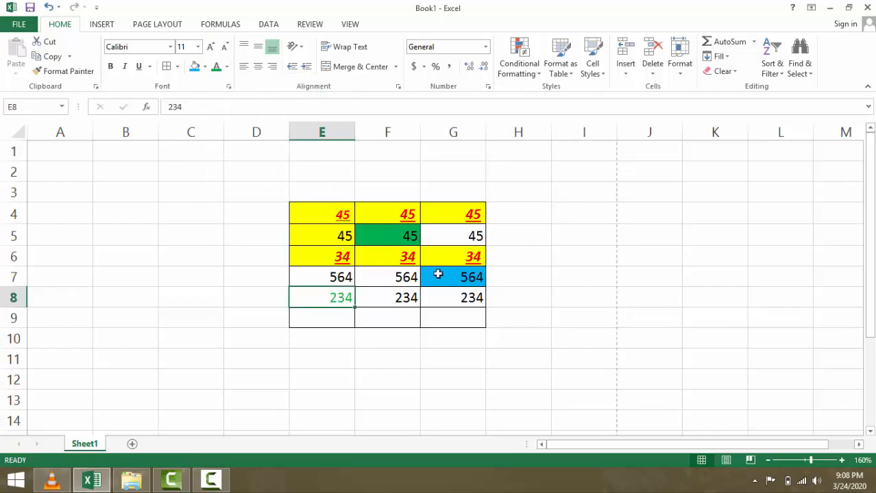
left_click(243, 55)
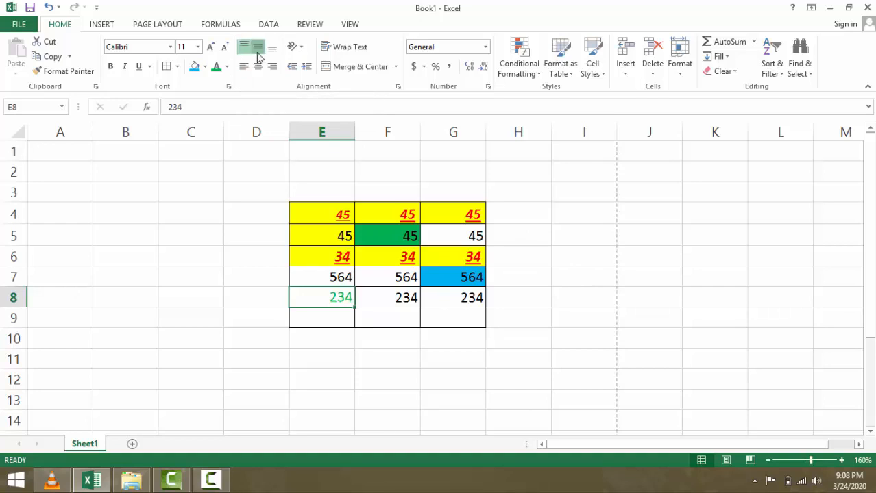
left_click(258, 47)
left_click(272, 46)
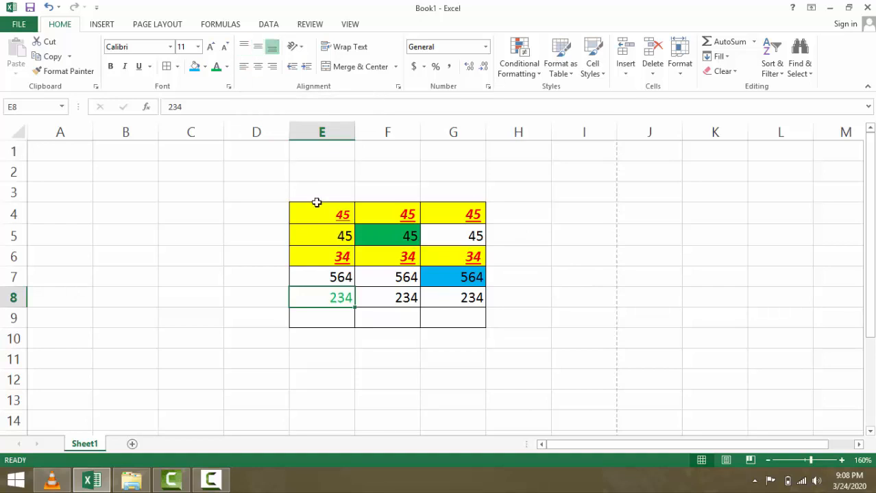
- Give table E4:G9 Top vertical alignment after trying Middle and Bottom
left_click_drag(309, 203, 435, 318)
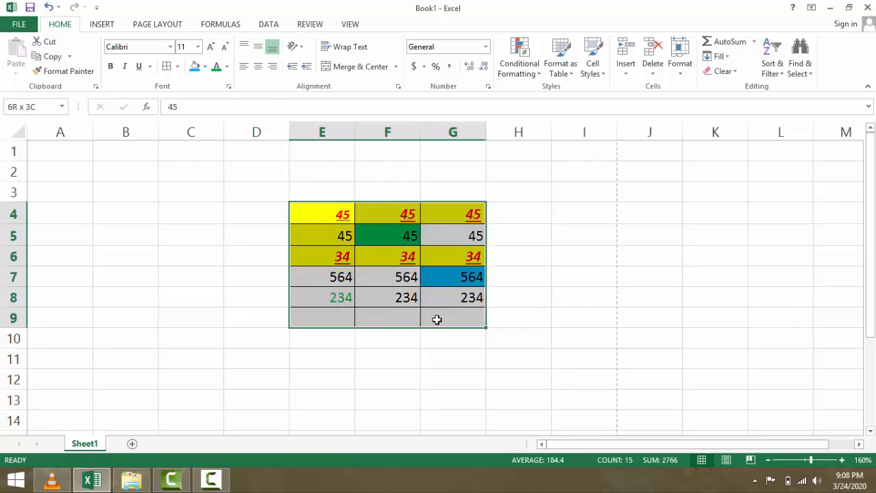
left_click(261, 49)
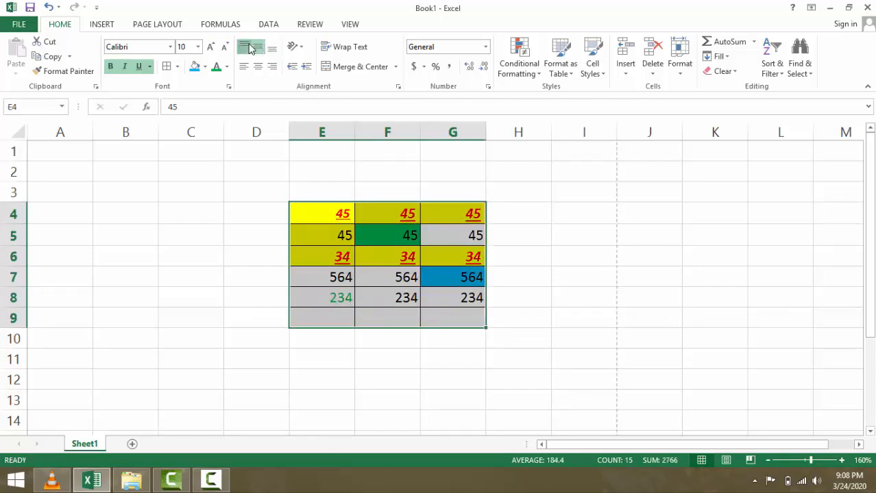
left_click(248, 46)
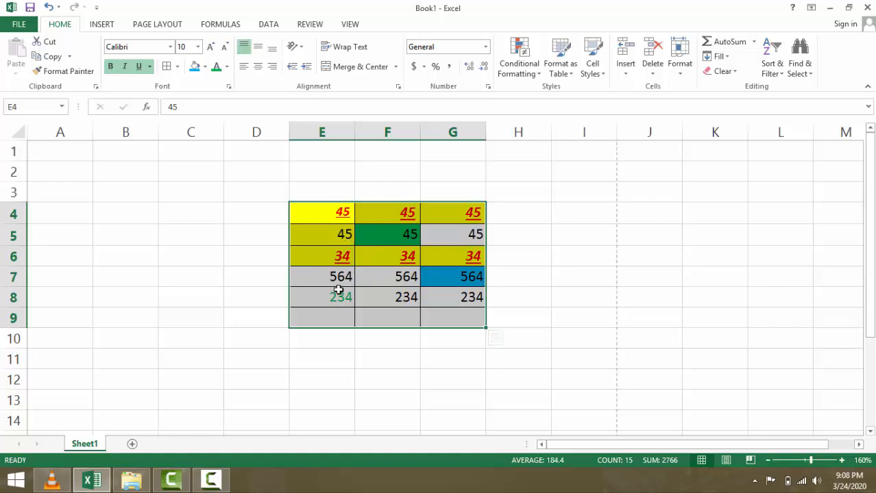
left_click(258, 48)
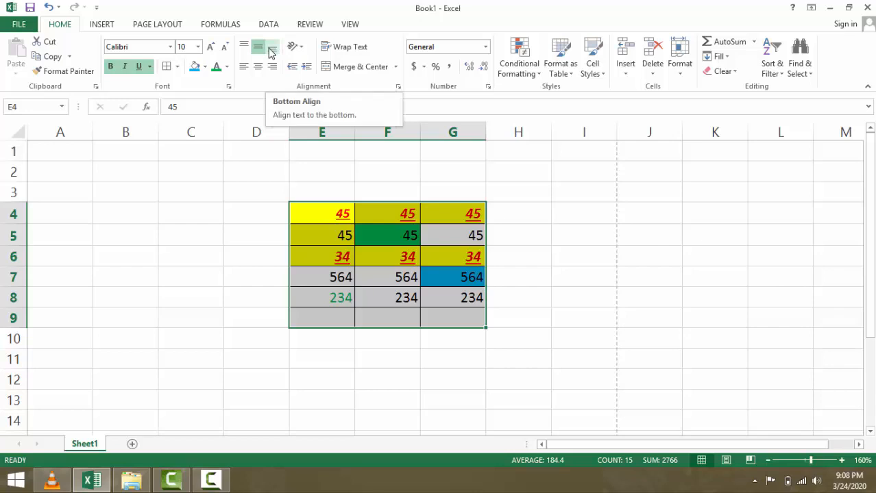
left_click(270, 51)
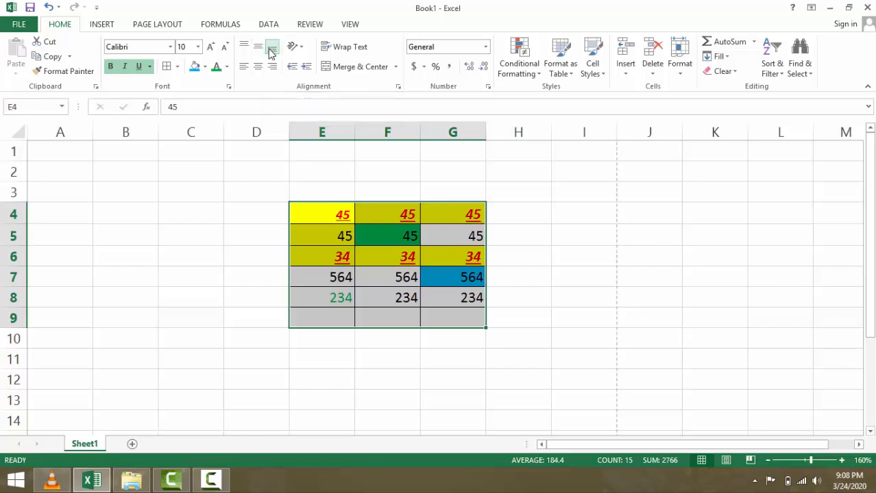
left_click(257, 50)
left_click(246, 49)
left_click(259, 48)
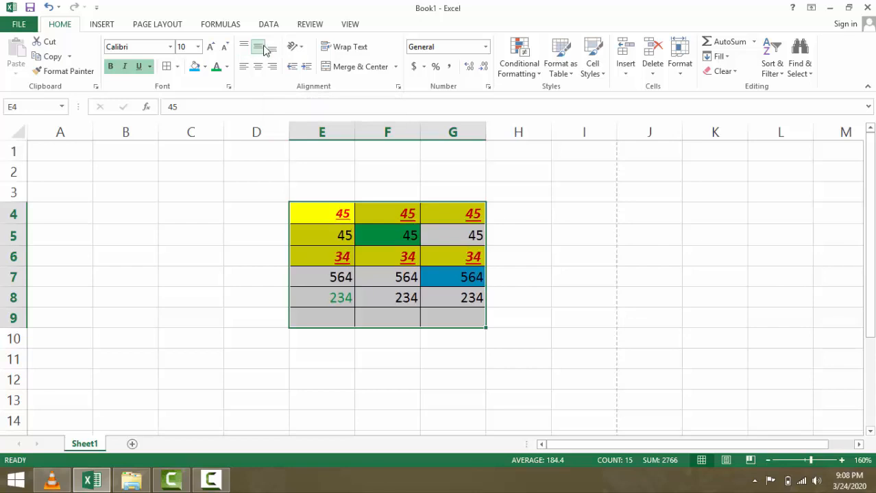
left_click(270, 51)
left_click(261, 50)
left_click(245, 46)
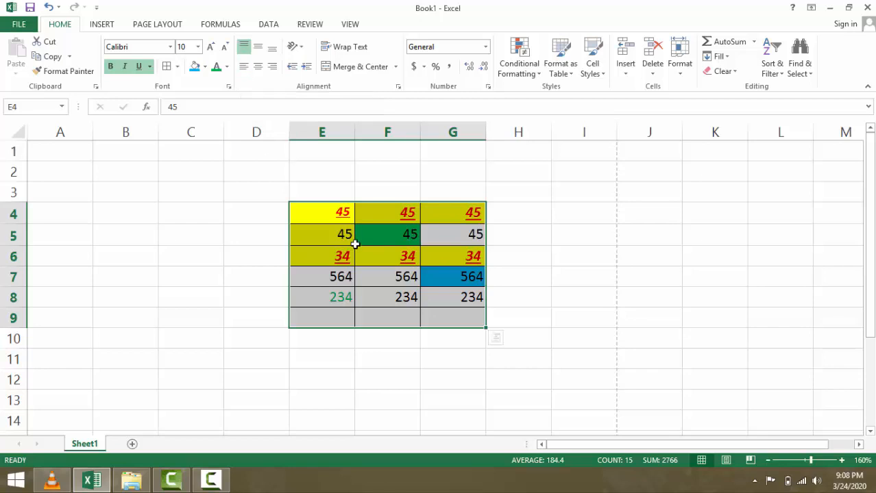
- Right-align the table horizontally after trying Left and Center
left_click(243, 67)
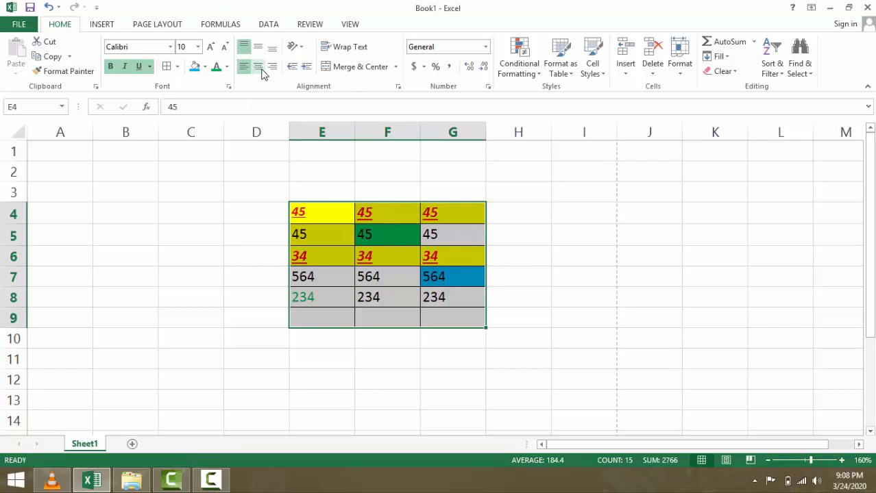
left_click(259, 68)
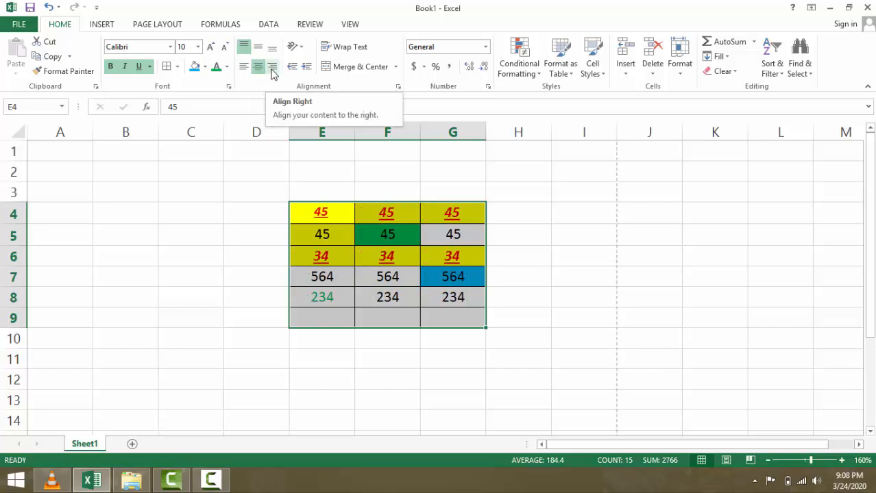
left_click(272, 69)
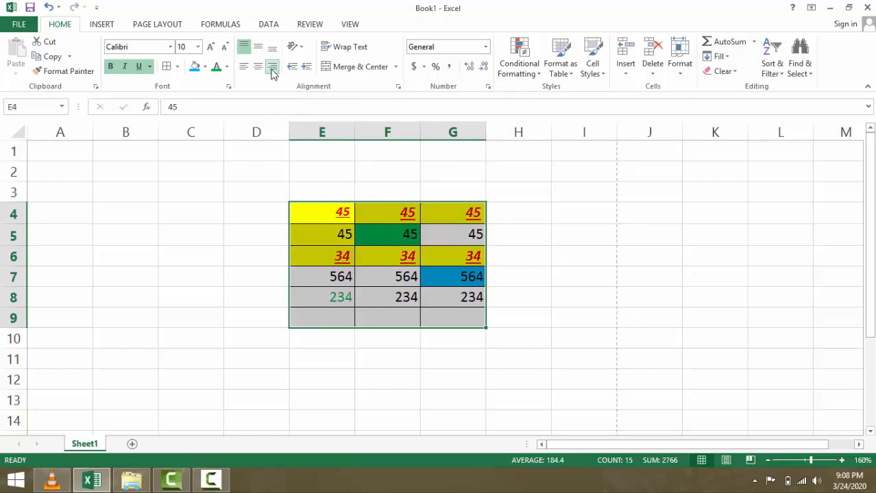
left_click(257, 68)
left_click(244, 69)
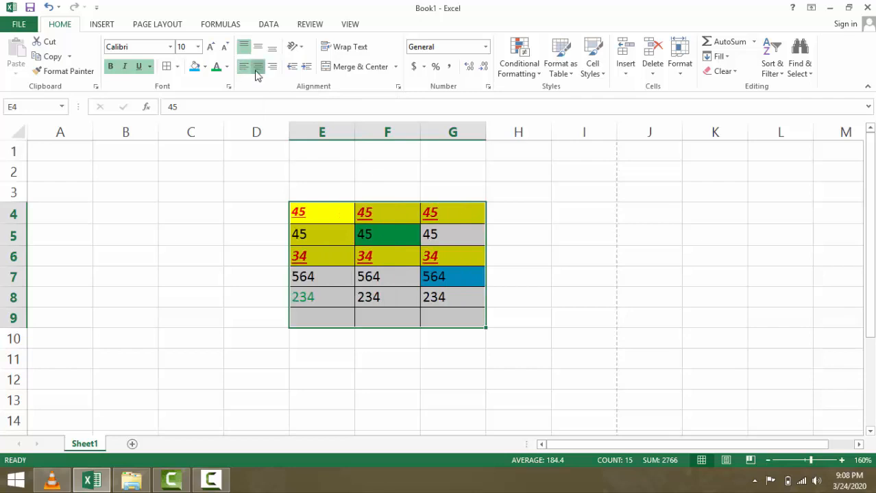
left_click(258, 68)
left_click(274, 70)
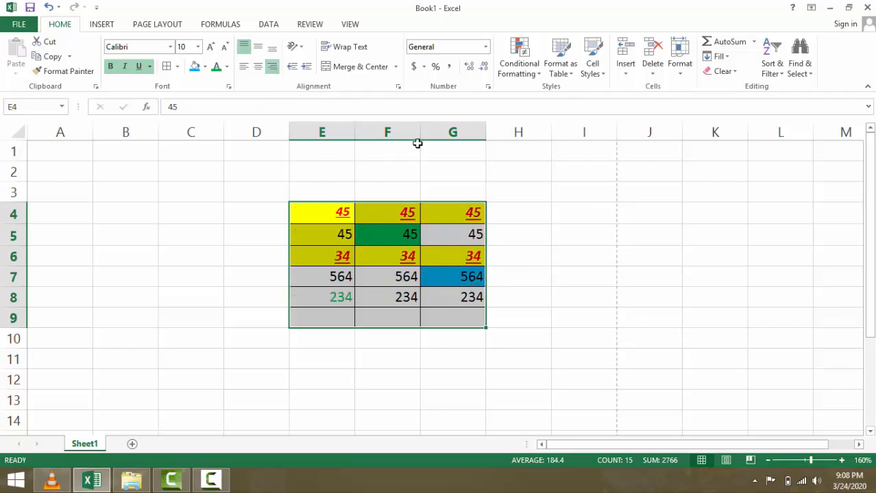
- Set the E4:G9 numbers to Angle Counterclockwise after trying Angle Clockwise, Vertical Text and Rotate Text Down
left_click(298, 50)
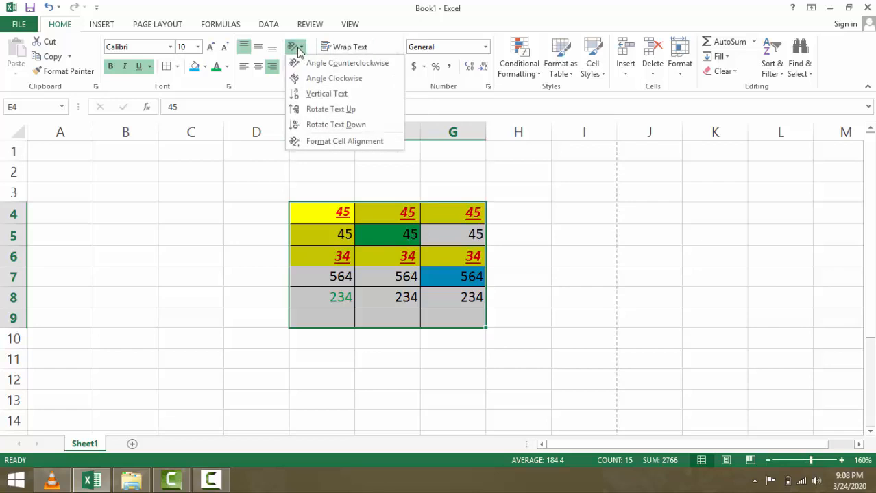
left_click(333, 78)
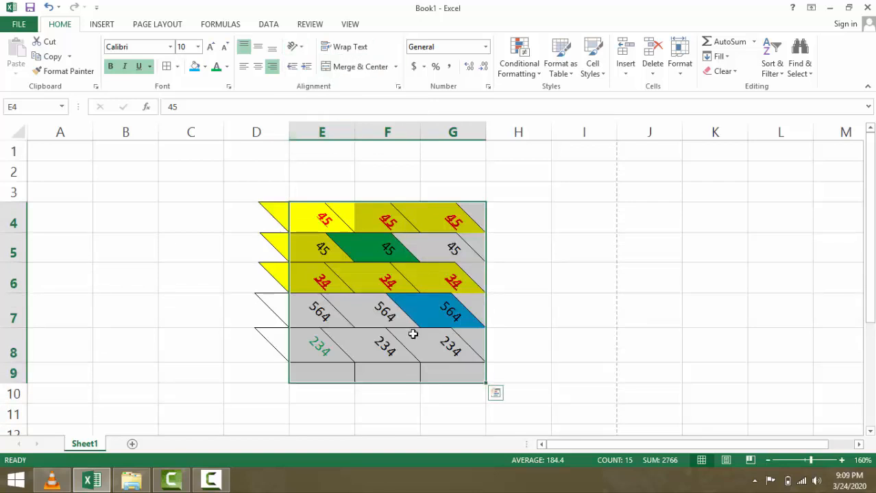
left_click(296, 47)
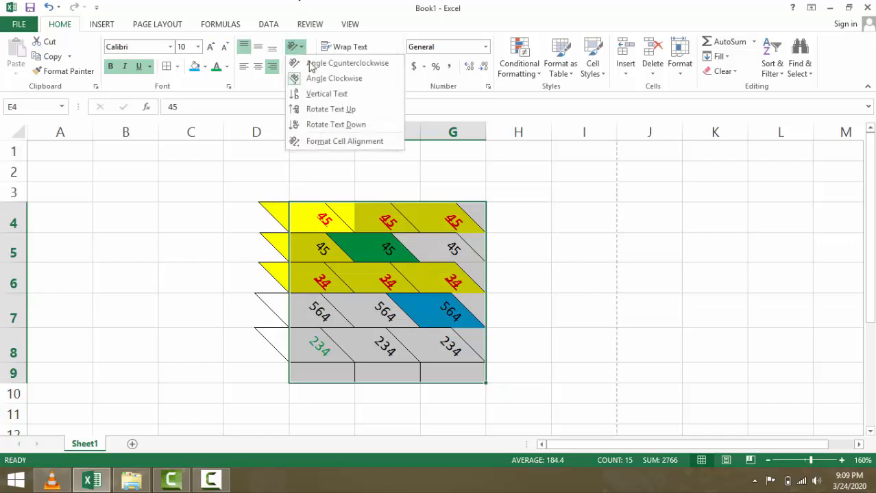
left_click(323, 94)
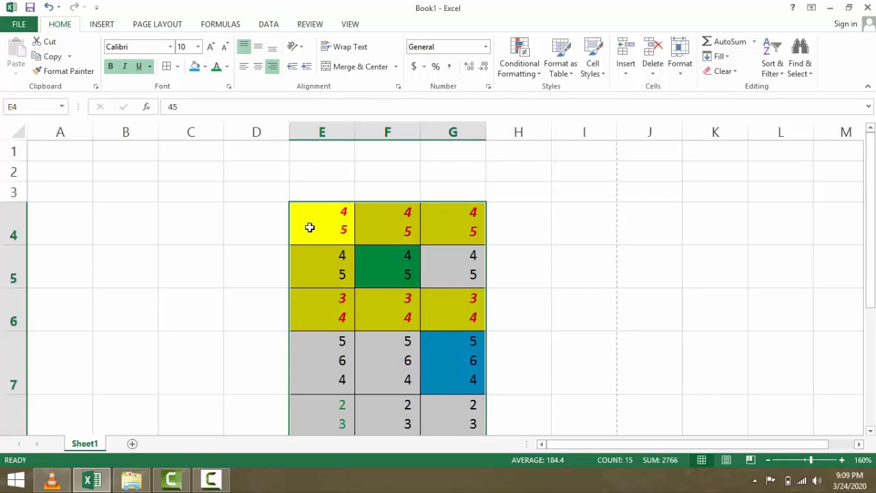
left_click(297, 48)
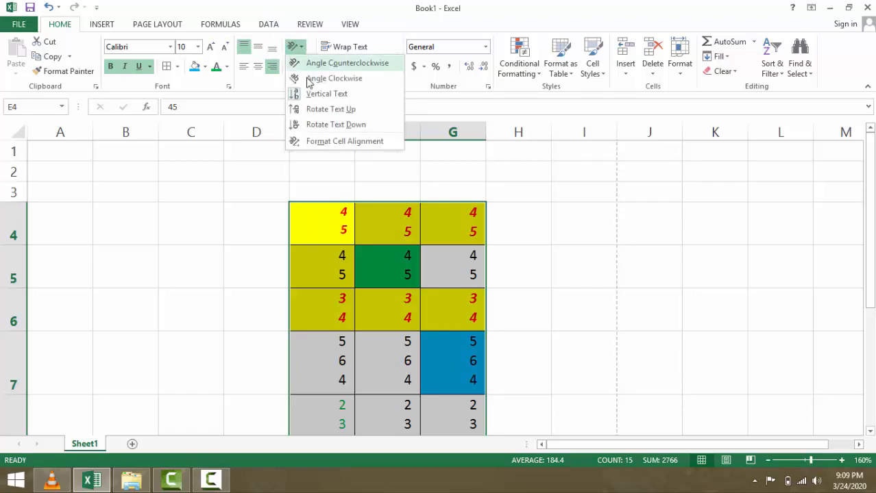
left_click(336, 124)
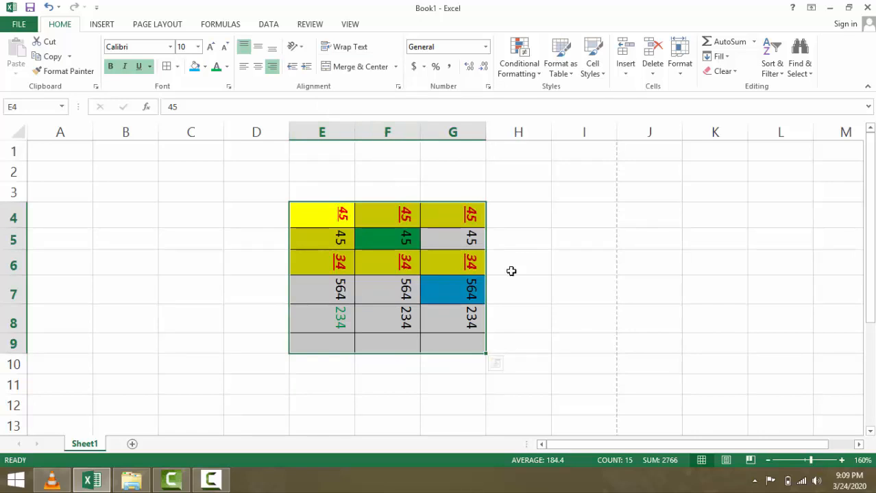
left_click(295, 46)
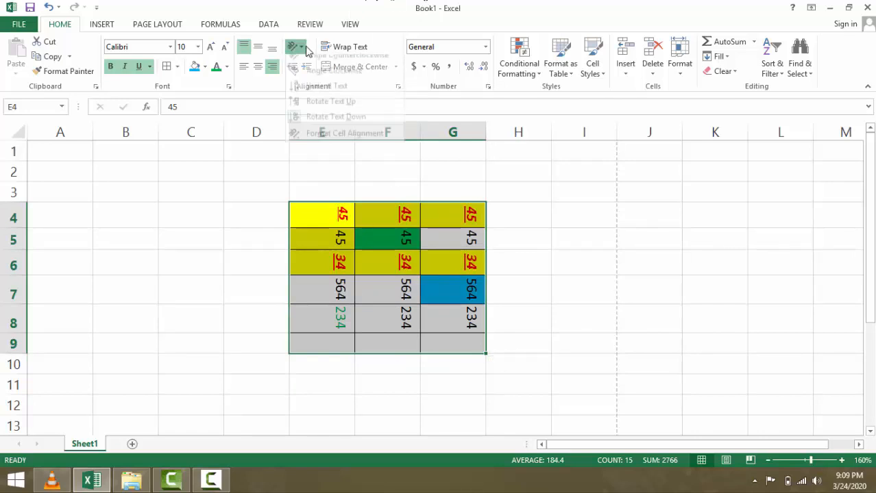
left_click(319, 63)
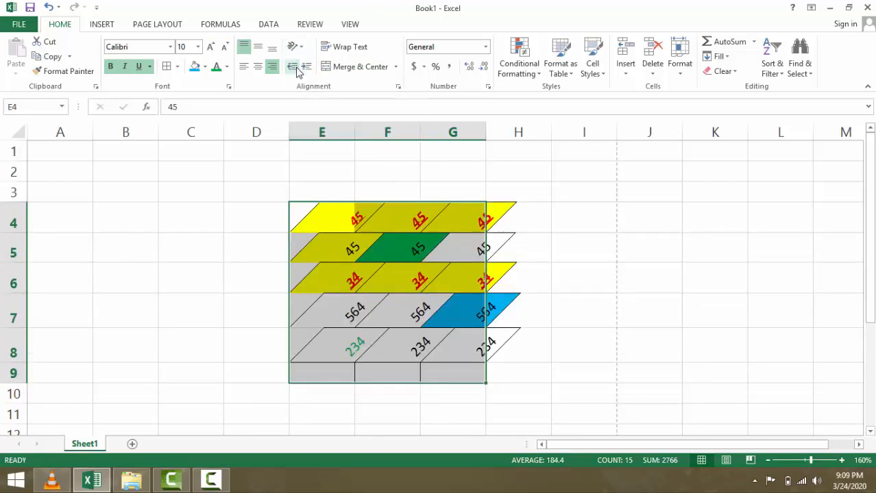
- Change the indent on E4:G9 several times, then undo the last three changes
left_click(308, 69)
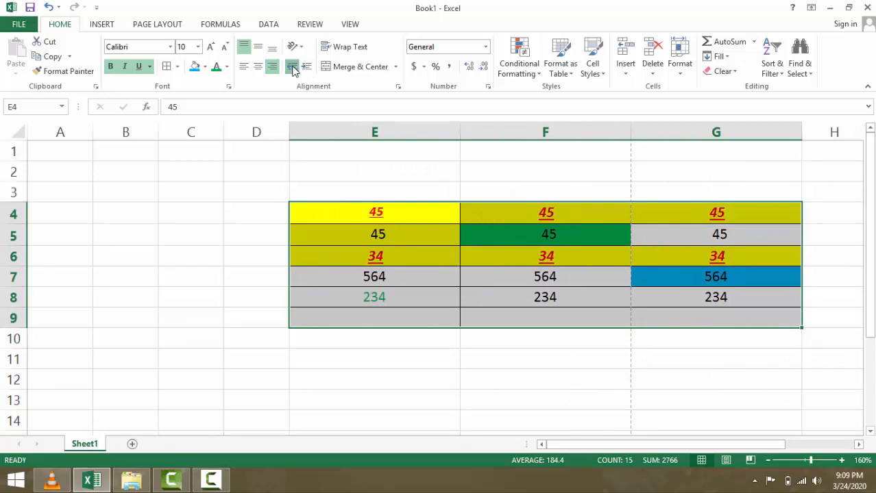
left_click(308, 69)
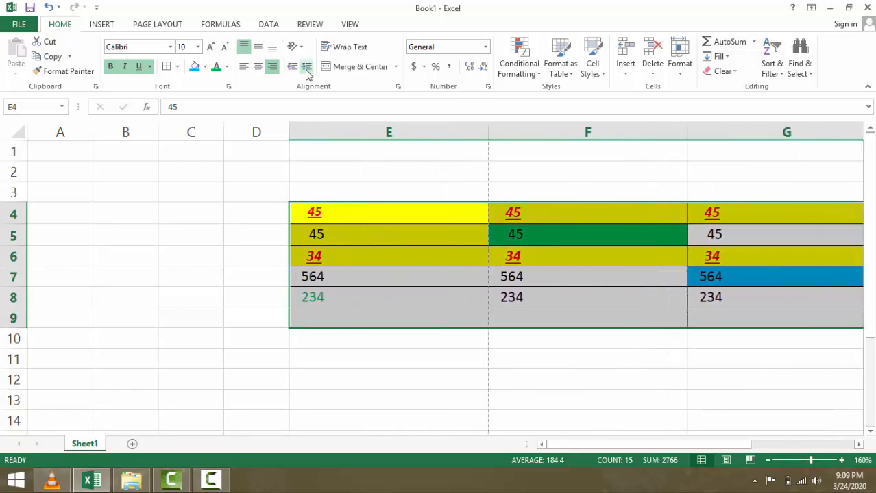
left_click(290, 68)
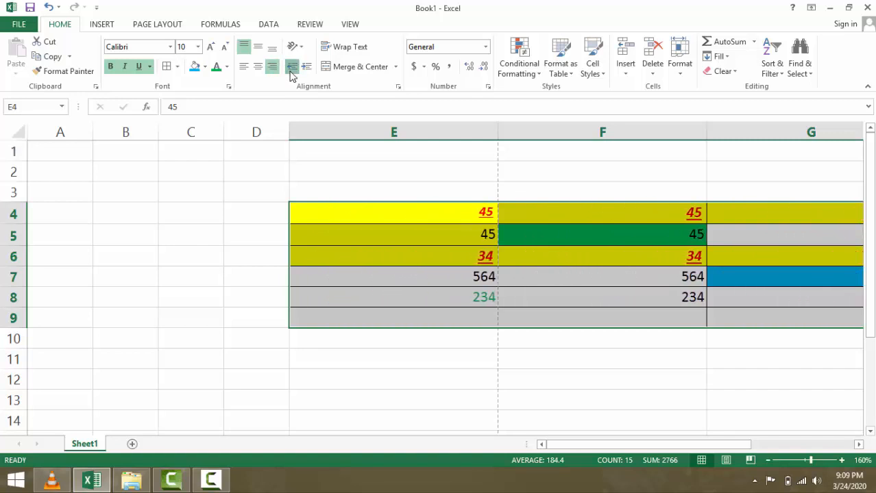
left_click(305, 73)
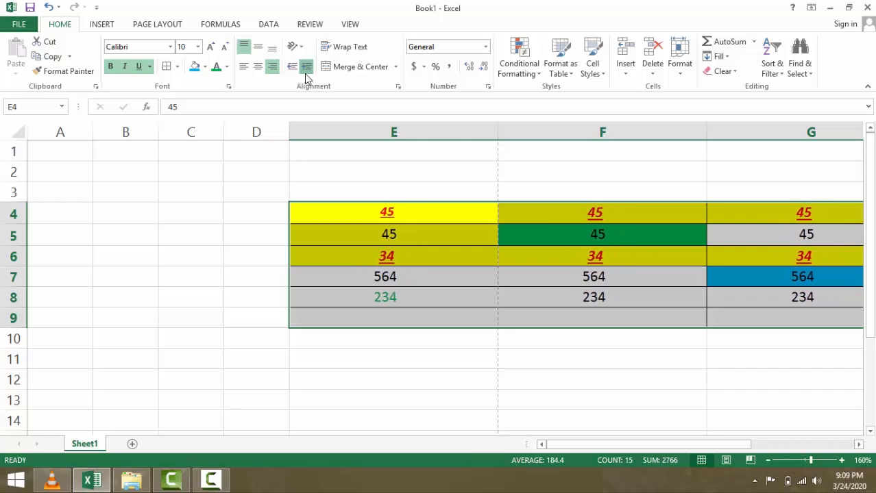
left_click(307, 67)
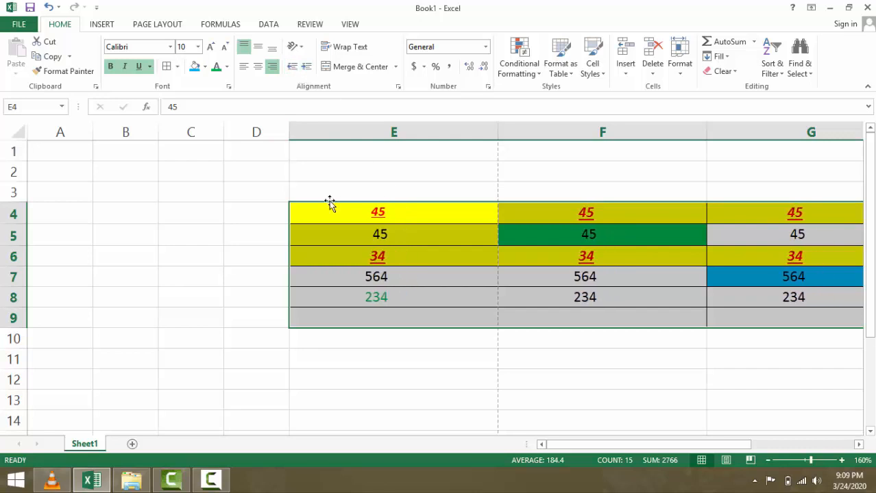
key("ctrl+z")
key("ctrl+z")
key("ctrl+z")
key("ctrl+z")
key("ctrl+z")
key("ctrl+z")
key("ctrl+z")
key("ctrl+z")
key("ctrl+z")
key("ctrl+z")
key("ctrl+z")
key("ctrl+z")
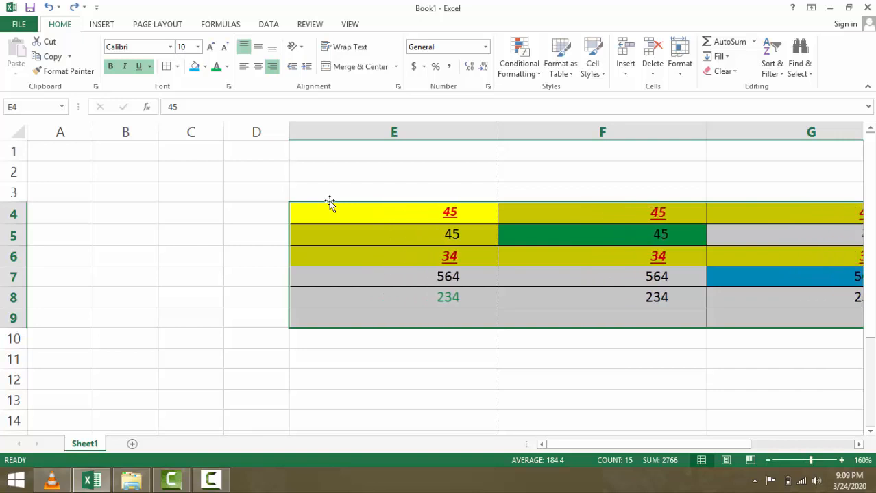
key("ctrl+z")
key("ctrl+z")
key("ctrl+z")
key("ctrl+z")
key("ctrl+z")
key("ctrl+z")
key("ctrl+z")
key("ctrl+z")
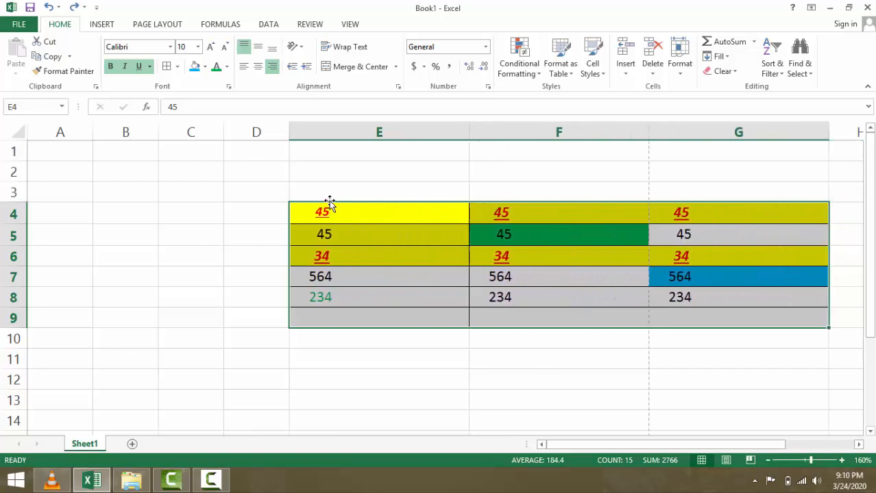
key("ctrl+z")
key("ctrl+z")
key("ctrl+z")
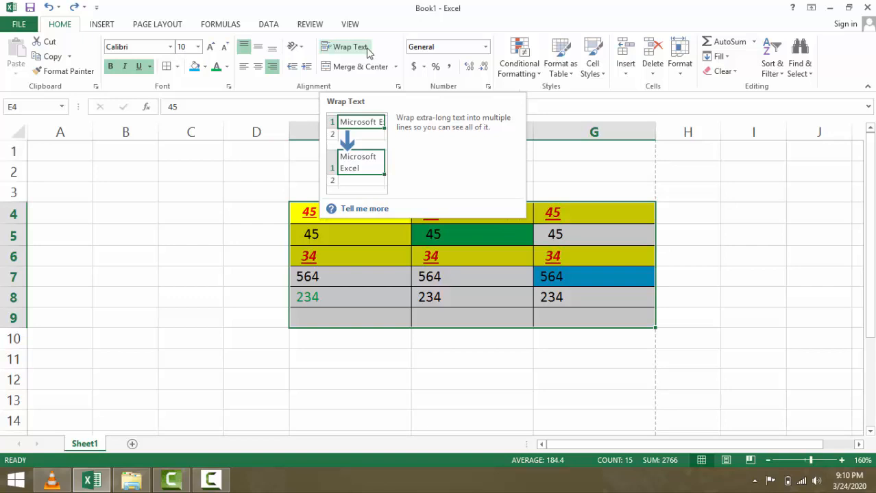
left_click(386, 297)
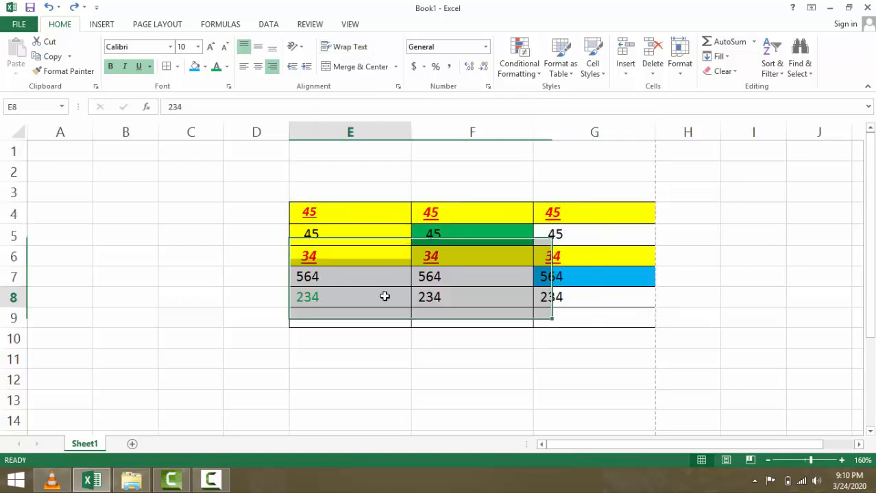
left_click_drag(340, 213, 339, 312)
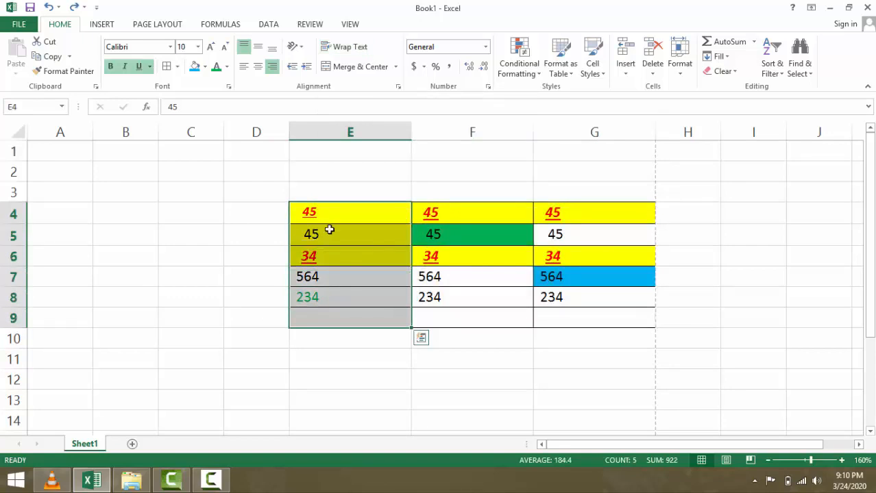
left_click(353, 49)
left_click(353, 49)
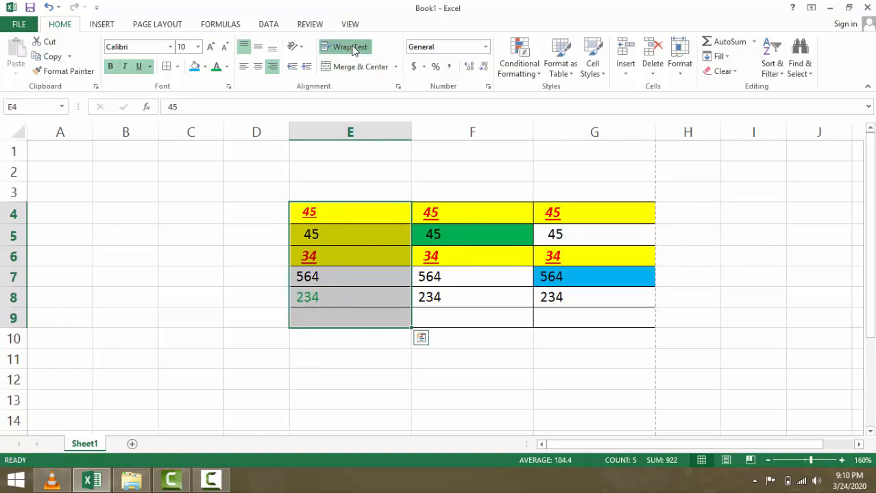
left_click(353, 49)
left_click(353, 49)
left_click(354, 52)
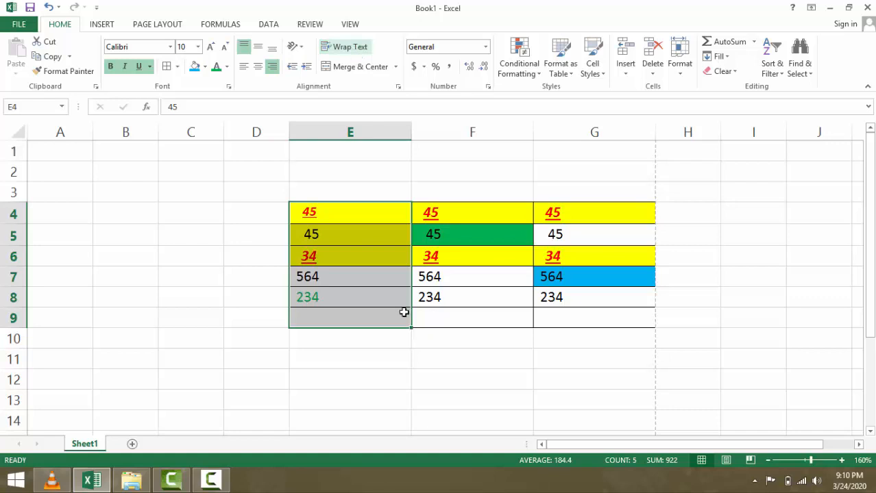
left_click(480, 274)
left_click(453, 299)
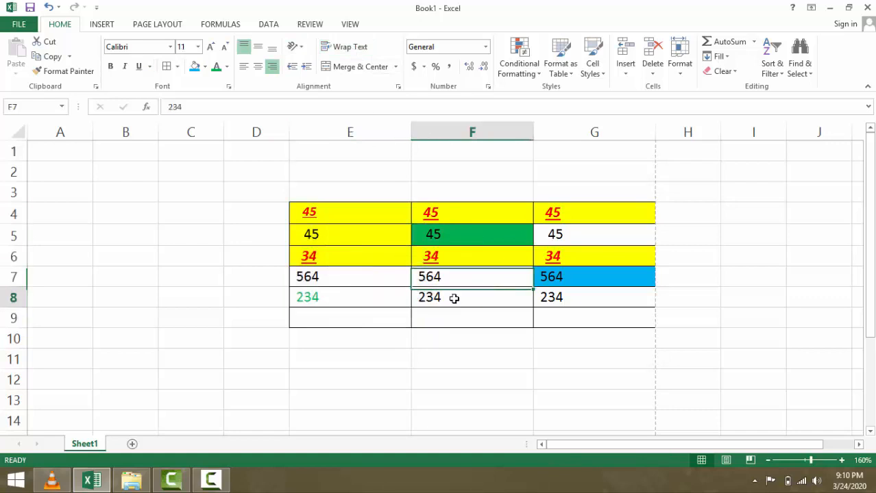
left_click(127, 219)
left_click(172, 222)
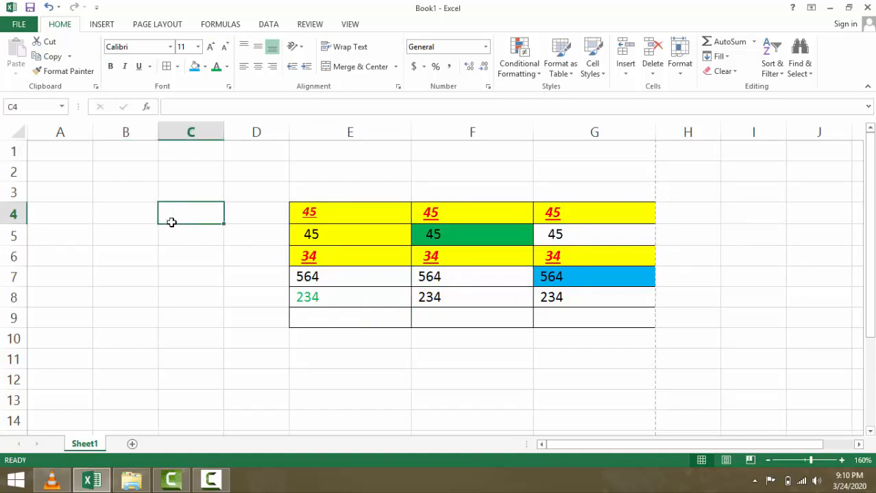
- Type a long test string into C4 and undo it
type("fdfgdsfsdfhjsdhfsdf")
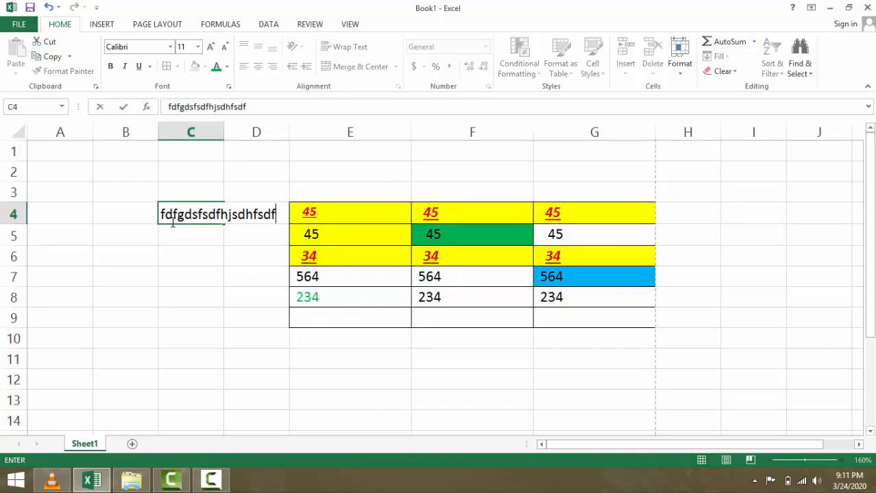
type("hsdfhsdjfhsdjhcjsdhfjsdhfjsdhf")
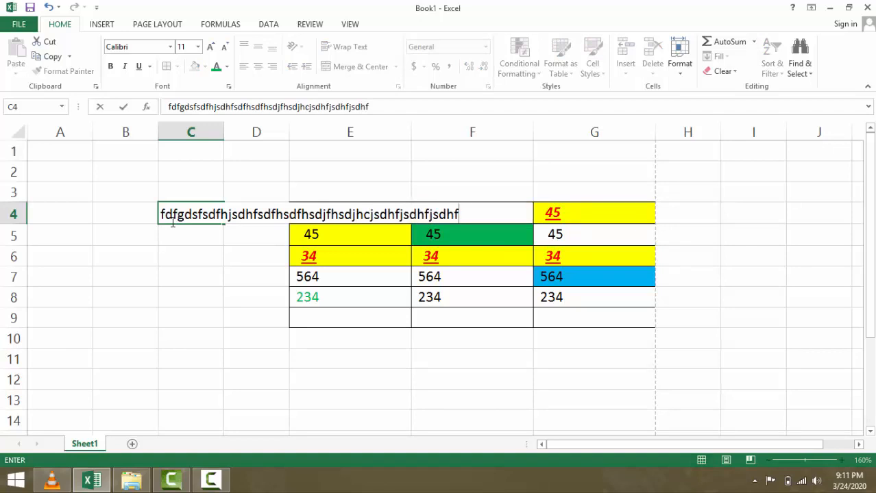
key("ctrl+z")
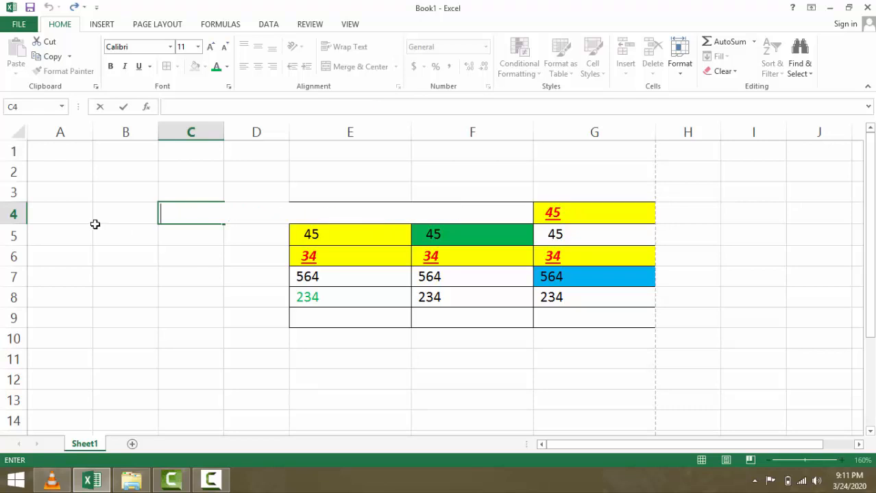
left_click(210, 261)
left_click(196, 212)
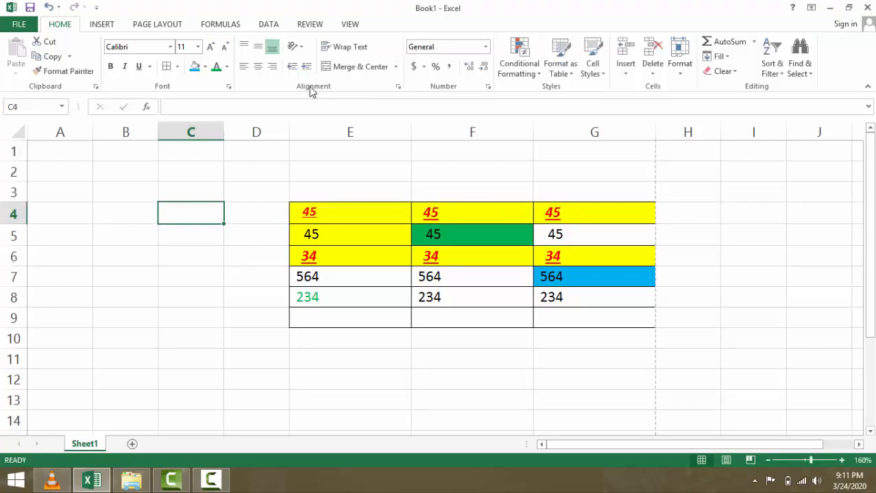
- Turn on Wrap Text for C4, enter a long wrapping string, then delete it
left_click(344, 49)
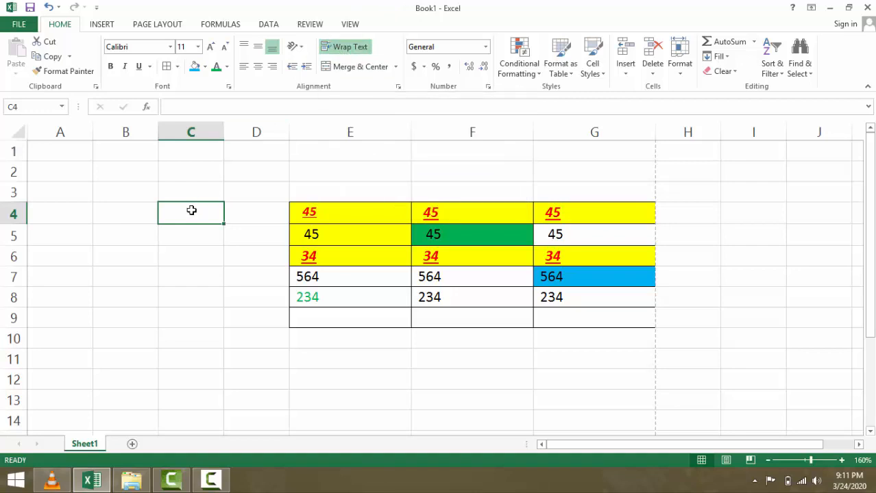
type("dhjashjahdjhasjdh")
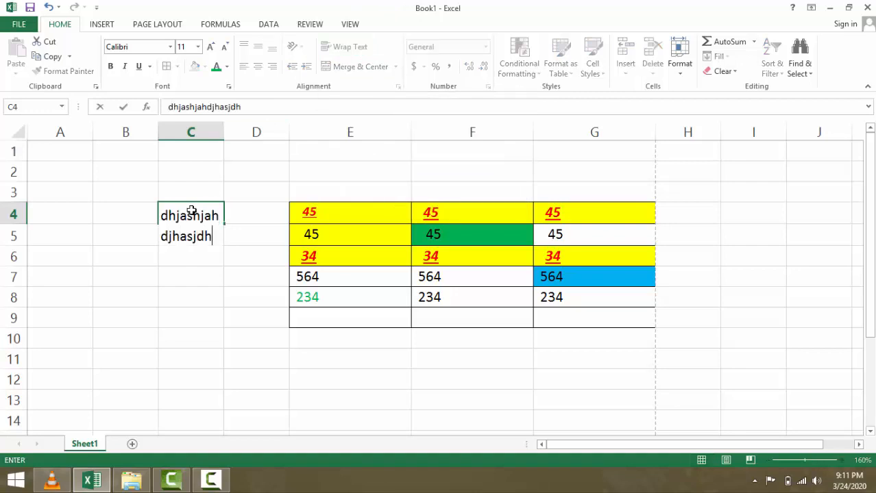
type("asjdhjaskdhjashdjkashdjkashdjashdj")
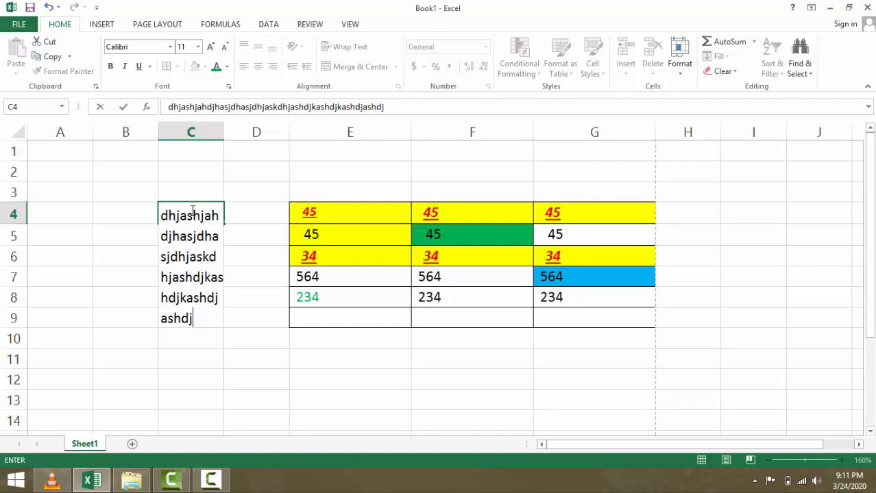
left_click(238, 174)
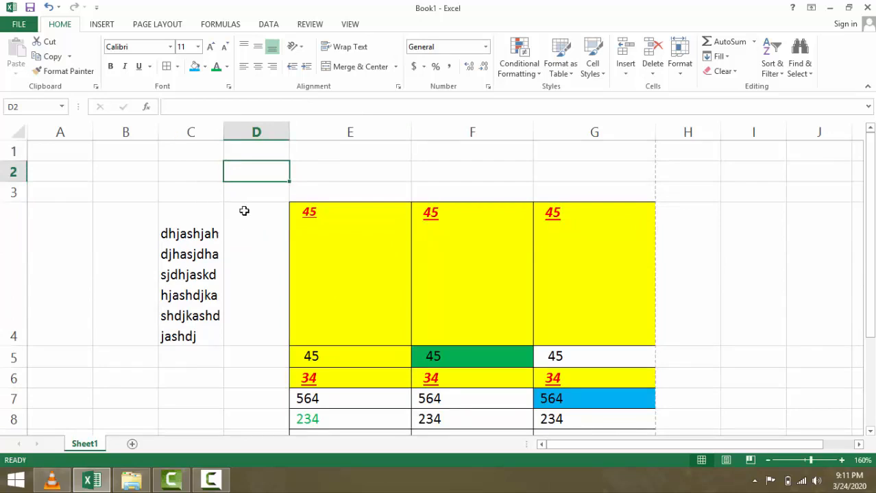
left_click(222, 234)
key("Delete")
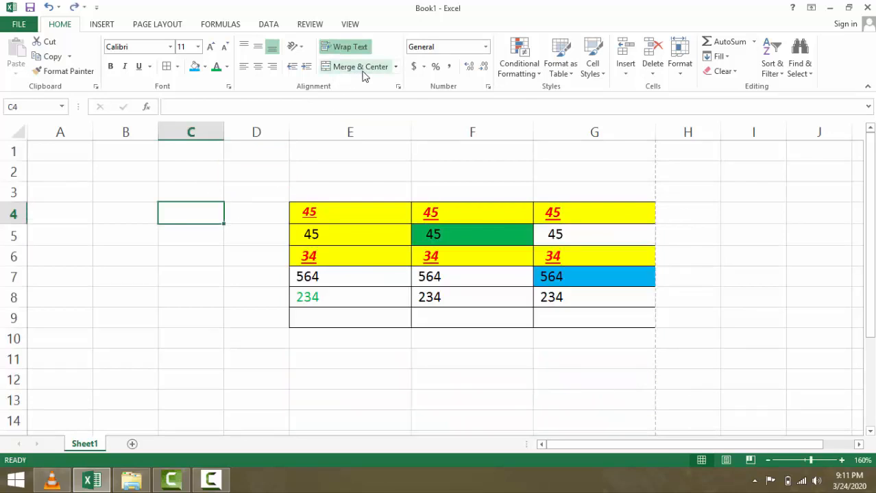
- Narrow columns E and F by dragging their header borders left
left_click(515, 261)
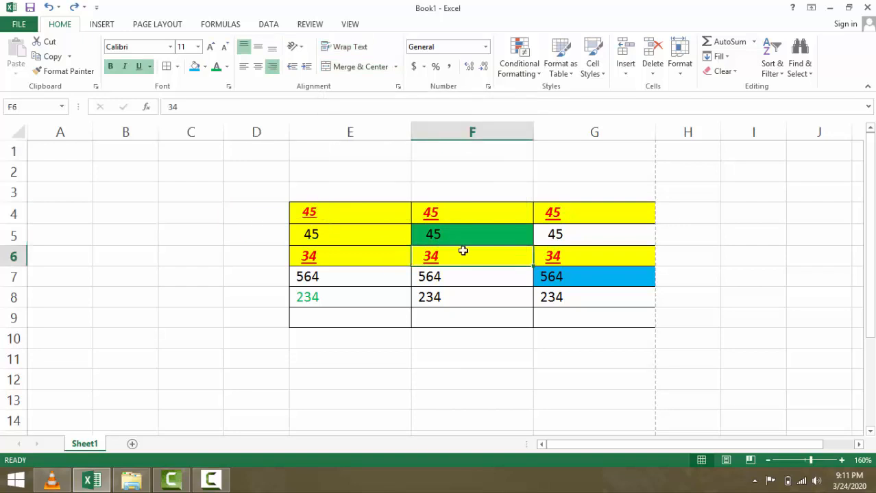
left_click(327, 197)
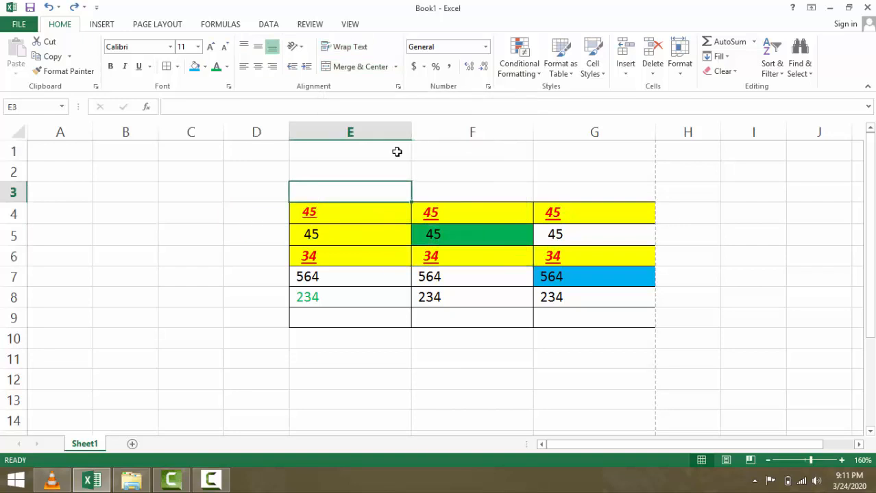
left_click_drag(408, 131, 365, 137)
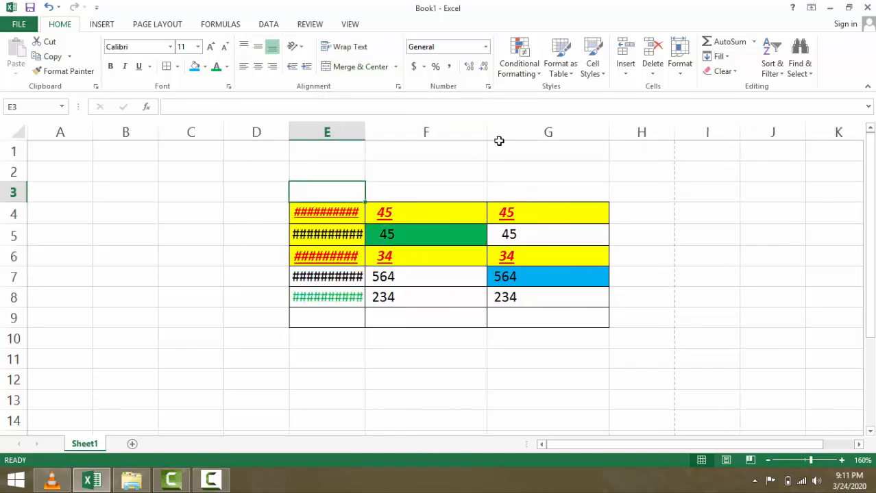
left_click_drag(487, 132, 439, 138)
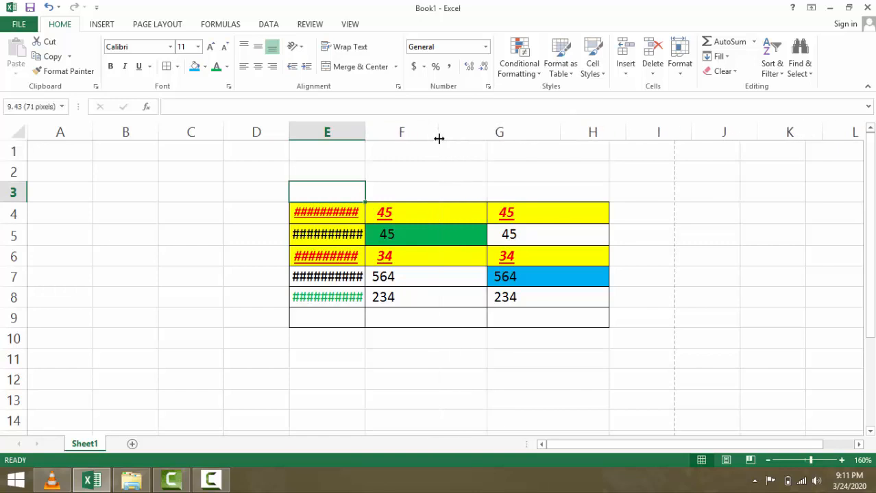
- Clear all values from D4:G9, keeping fills and borders, then start a new blank workbook
left_click(251, 195)
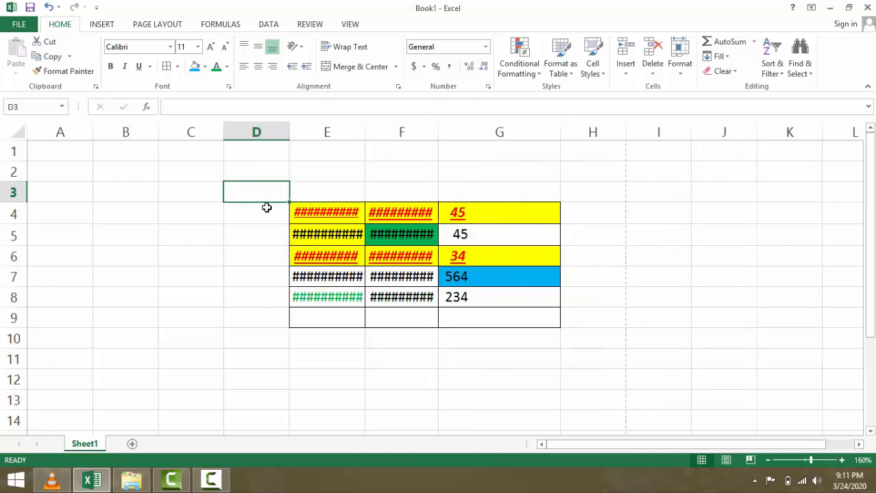
left_click_drag(266, 206, 475, 315)
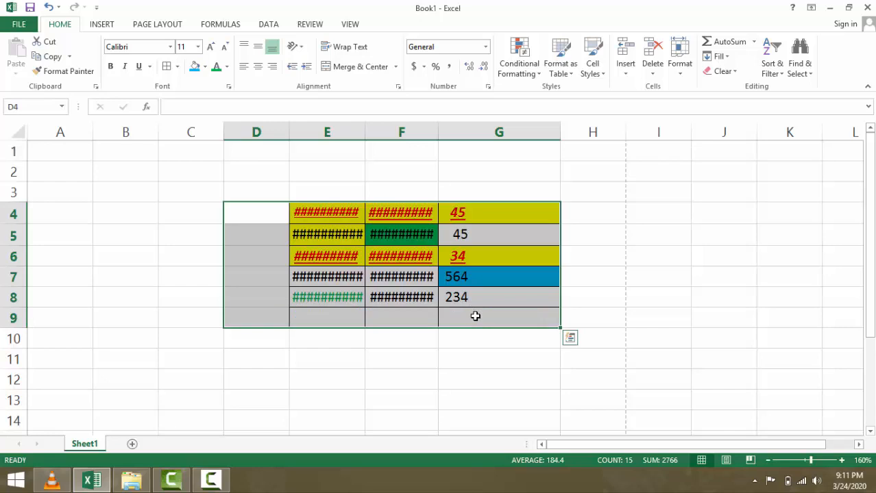
key("Delete")
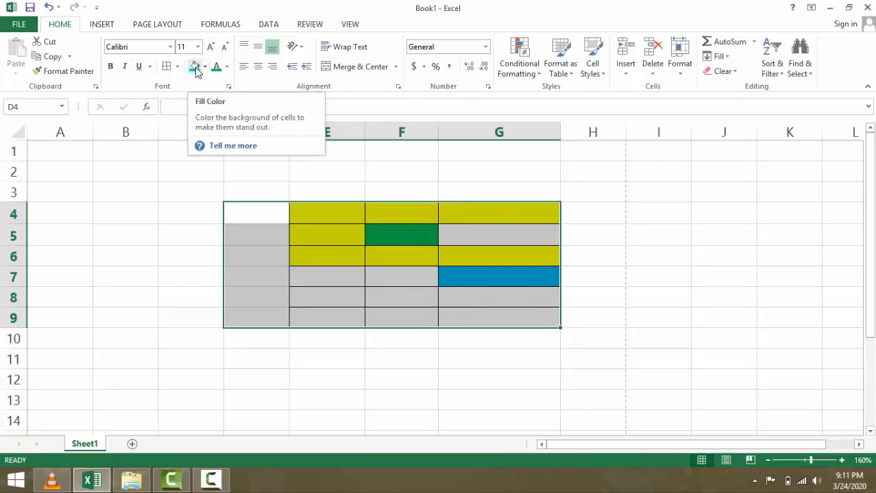
key("ctrl+n")
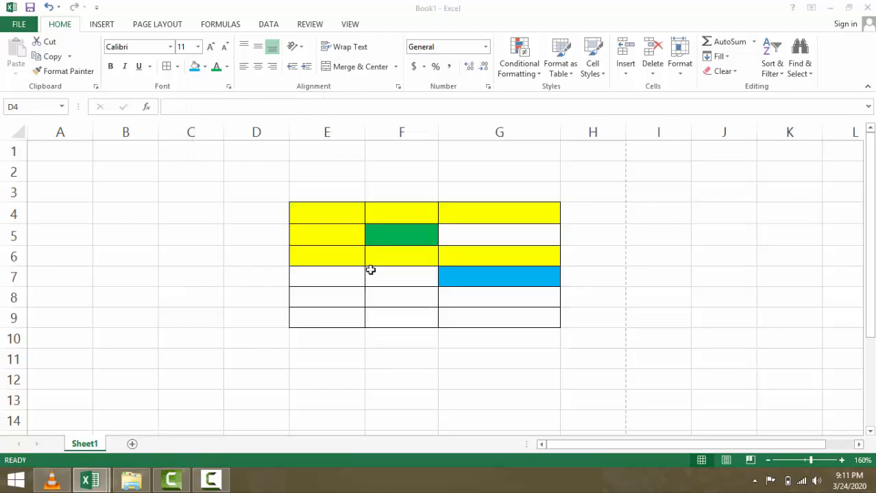
left_click(298, 230)
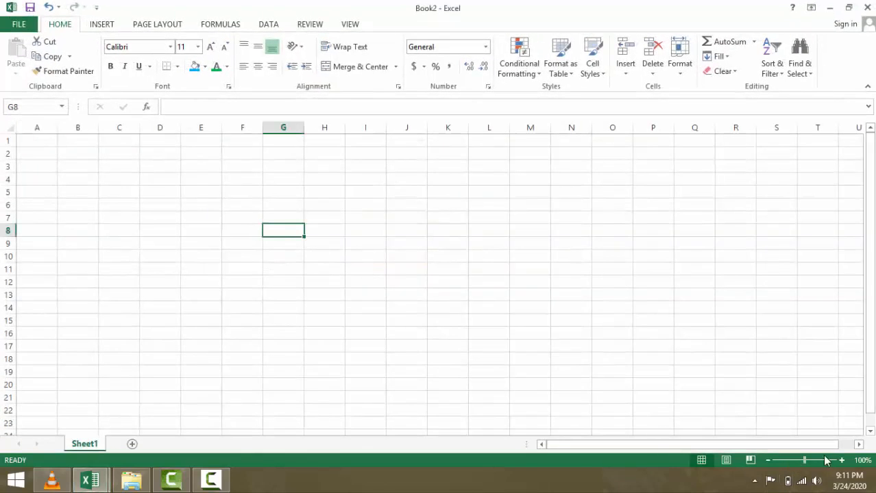
- Scroll to the top of Book2's Sheet1 and select cell E5 for entry
scroll(704, 304, "up", 4, "ctrl")
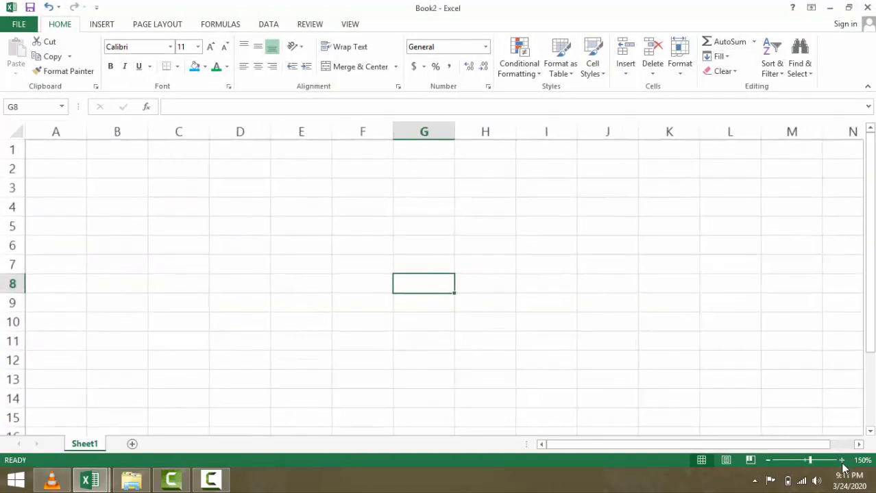
left_click(344, 274)
left_click(359, 239)
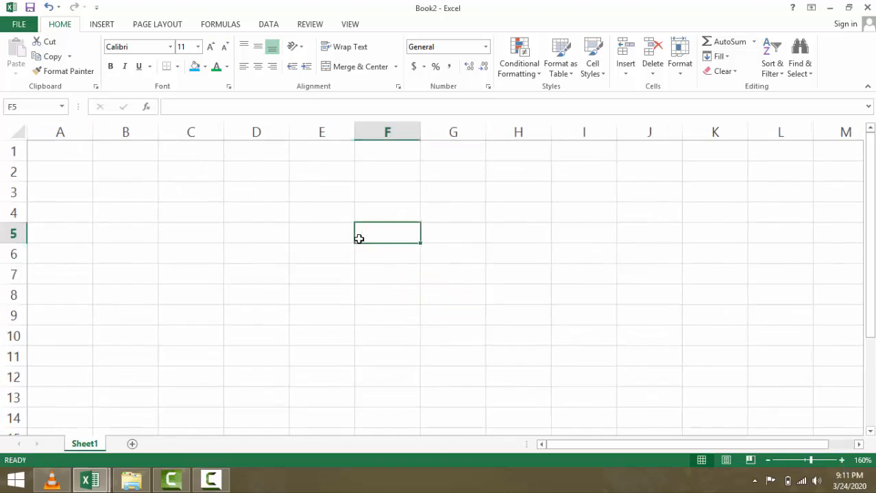
left_click(316, 236)
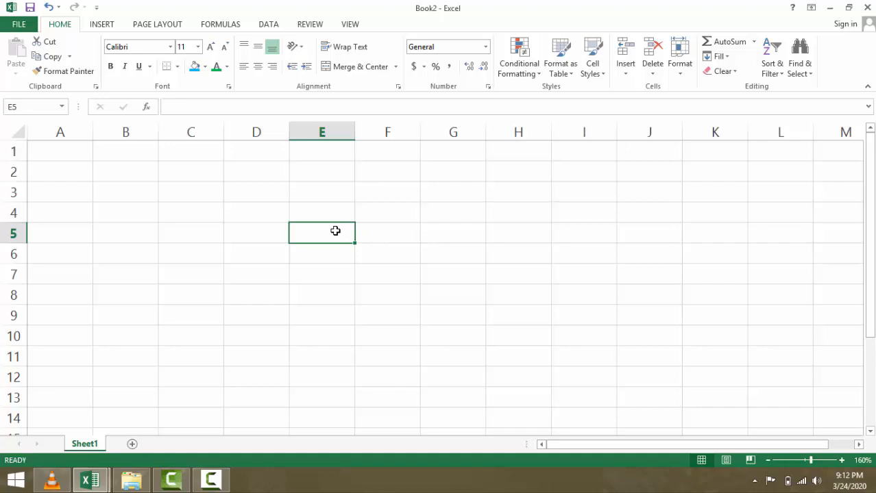
- Enter the sample text 'rfgdfklfjsdkfjsdkjfsdkjks' in E5
type("rfgdfklfjsdkfjsdkjfsdkjks")
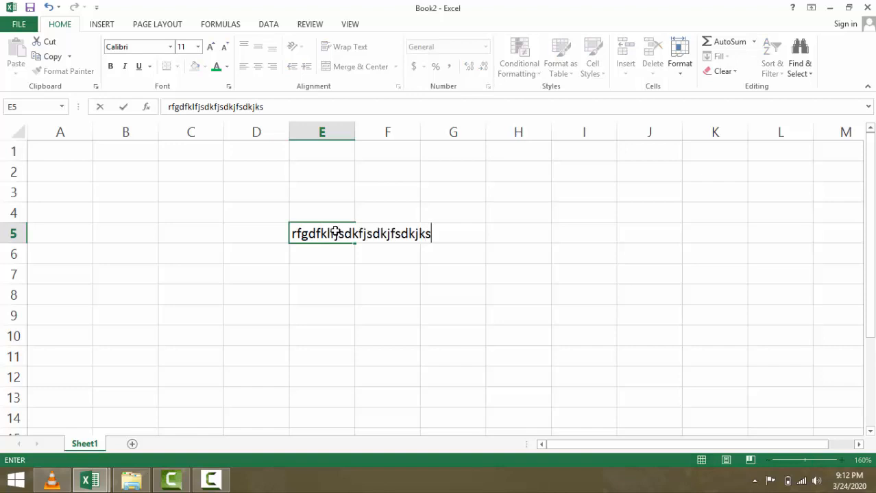
left_click(388, 259)
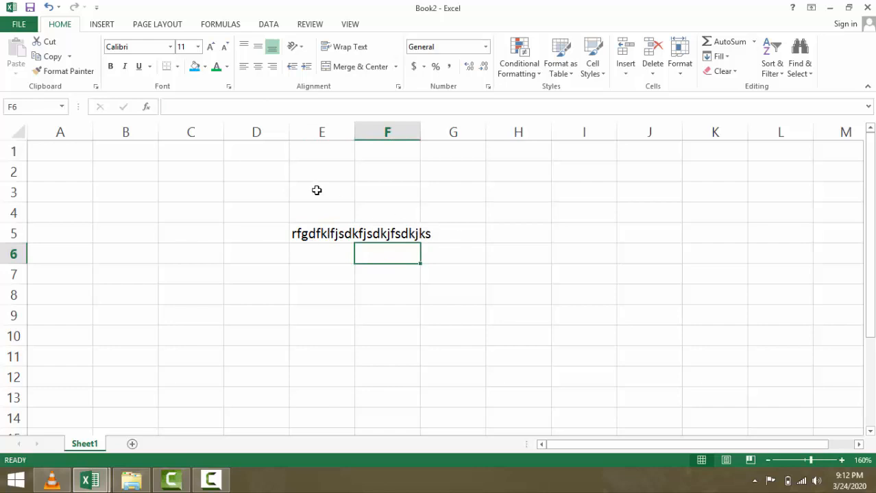
left_click(318, 252)
- Enter 345, 456, 67, 564 and 45 down cells E7:E11
left_click(319, 270)
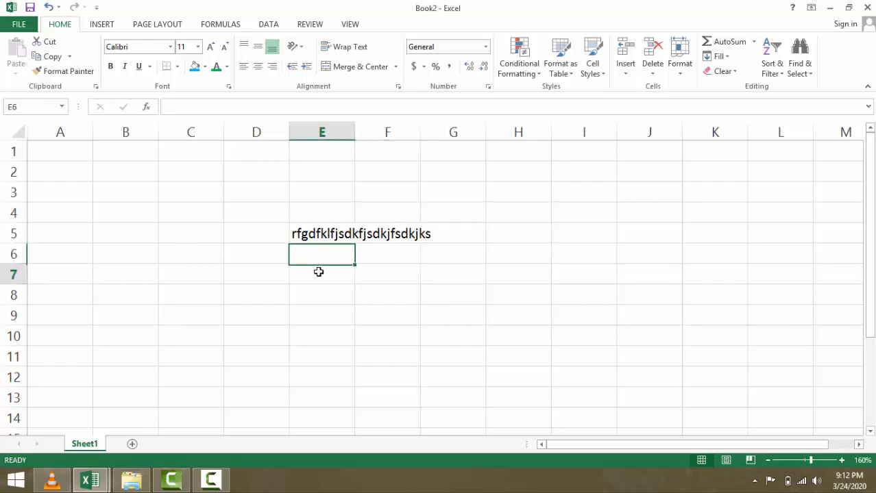
type("345")
key("Return")
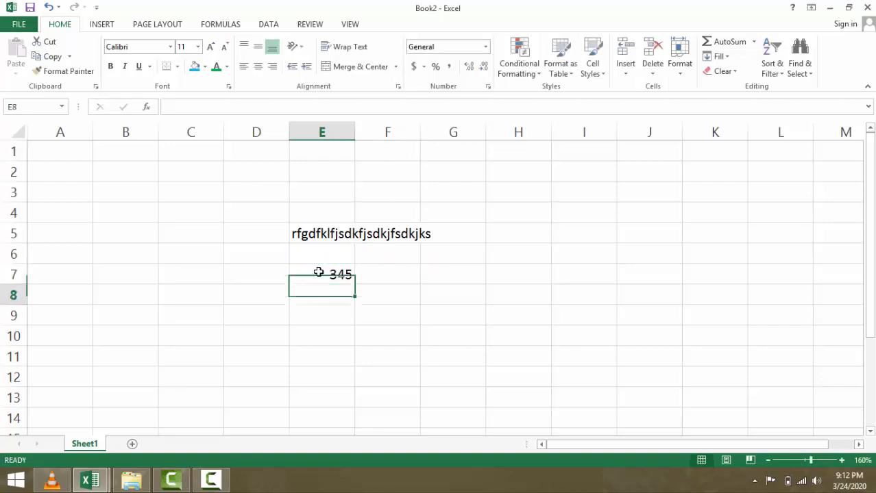
type("456")
key("Return")
type("67")
key("Return")
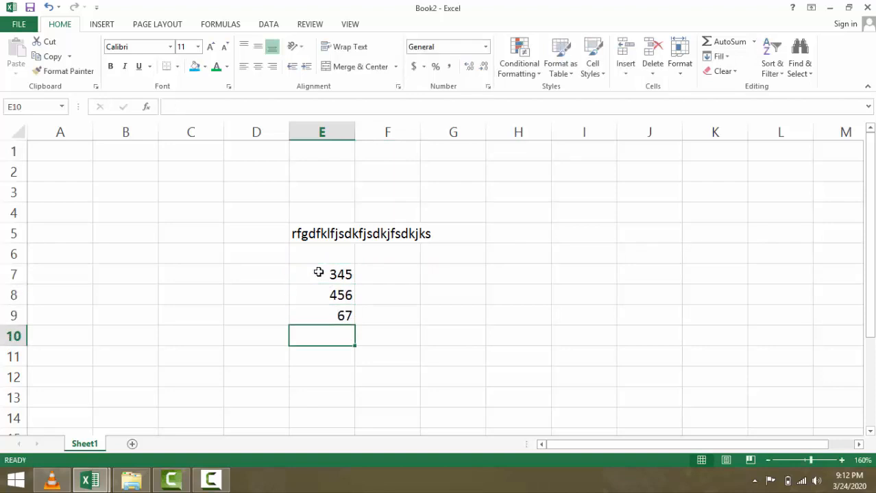
type("564")
key("Return")
type("45")
key("ctrl+Return")
key("Return")
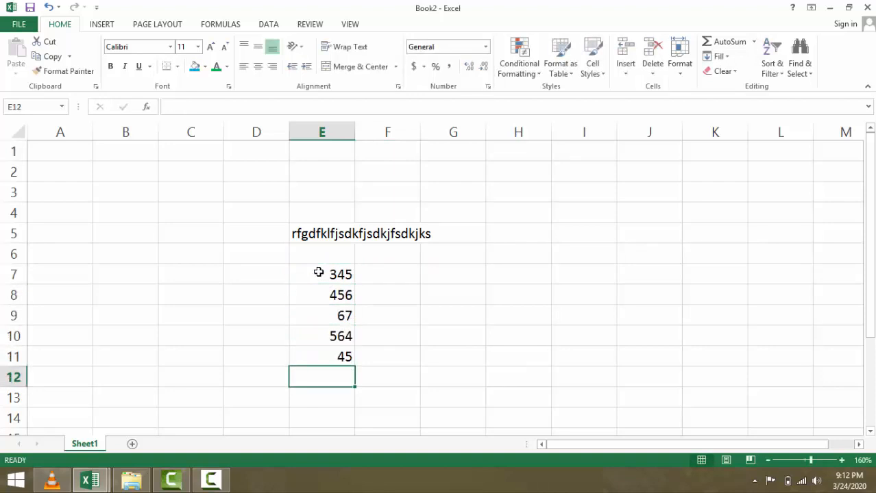
- Copy E7:E11 and paste it into columns F and G starting at F7 and G7
left_click_drag(319, 273, 328, 350)
key("ctrl+c")
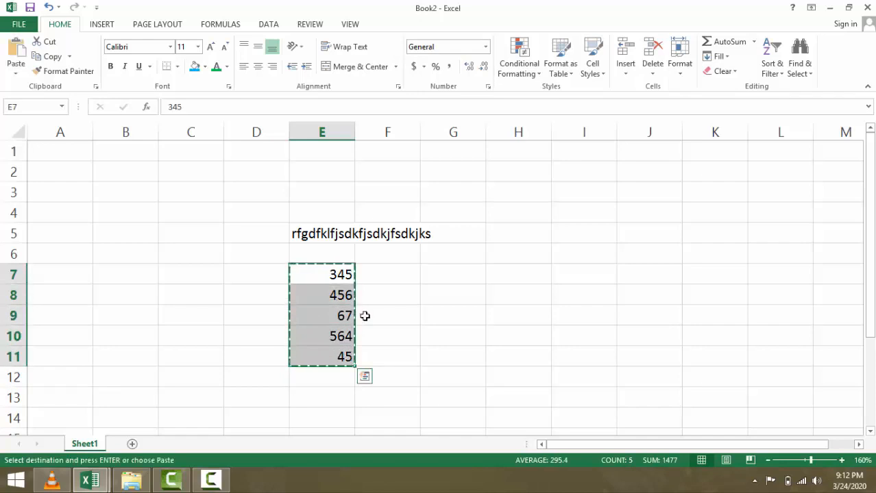
left_click(373, 279)
key("ctrl+v")
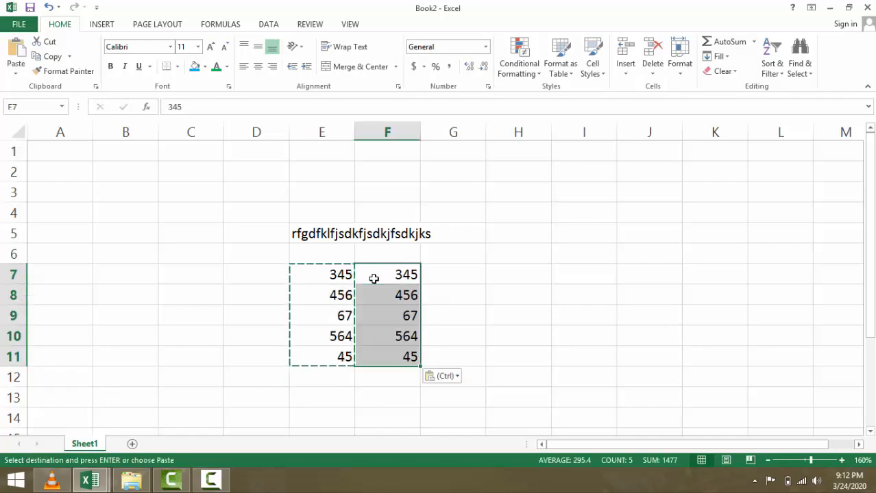
left_click(426, 276)
key("ctrl+v")
left_click(536, 278)
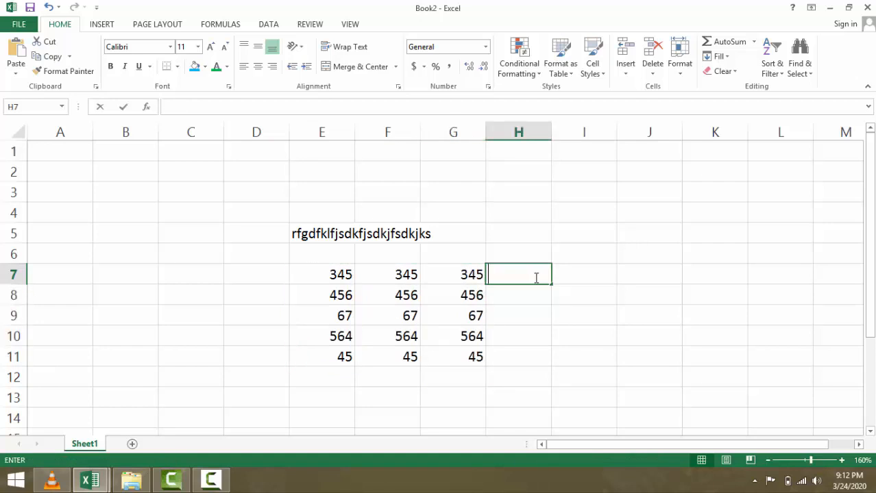
key("Escape")
left_click(442, 275)
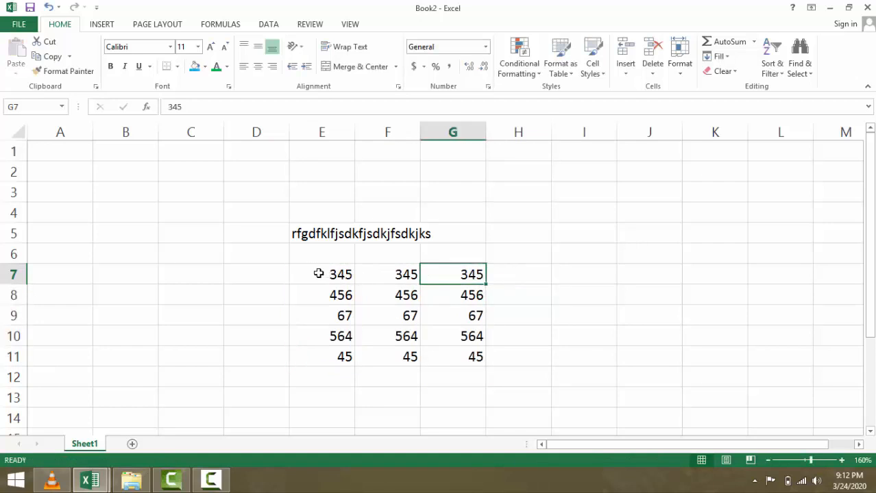
- Merge E7:G7 with Merge & Center, accepting the warning so only 345 remains centred
left_click_drag(319, 273, 453, 273)
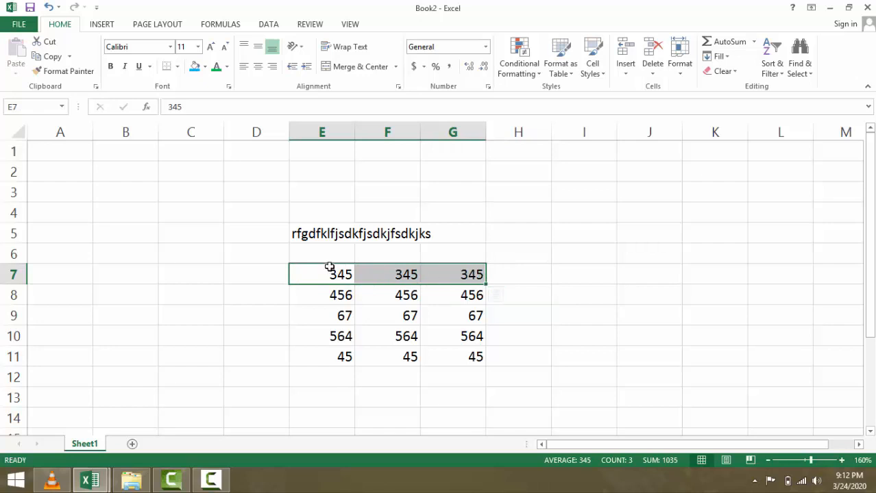
left_click(363, 70)
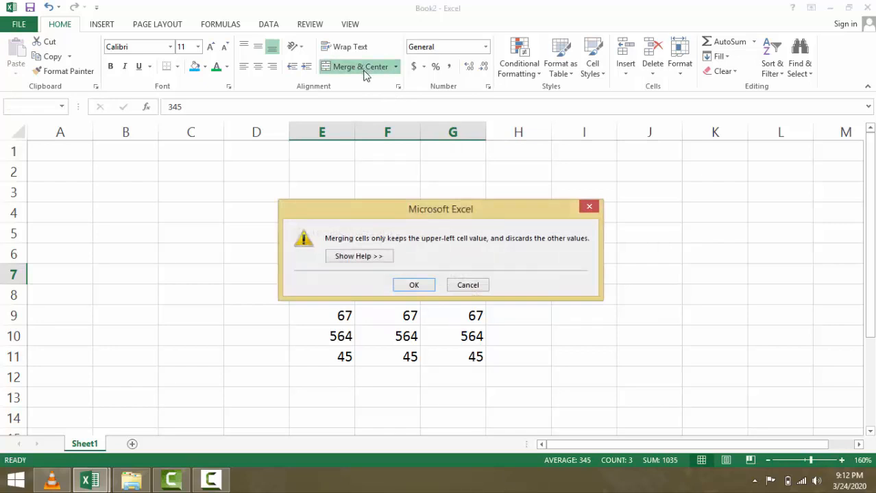
left_click(418, 284)
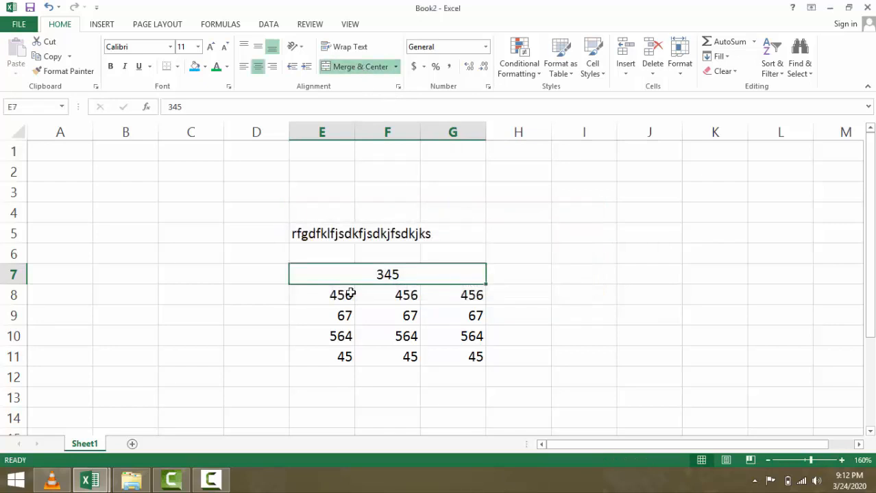
left_click(273, 296)
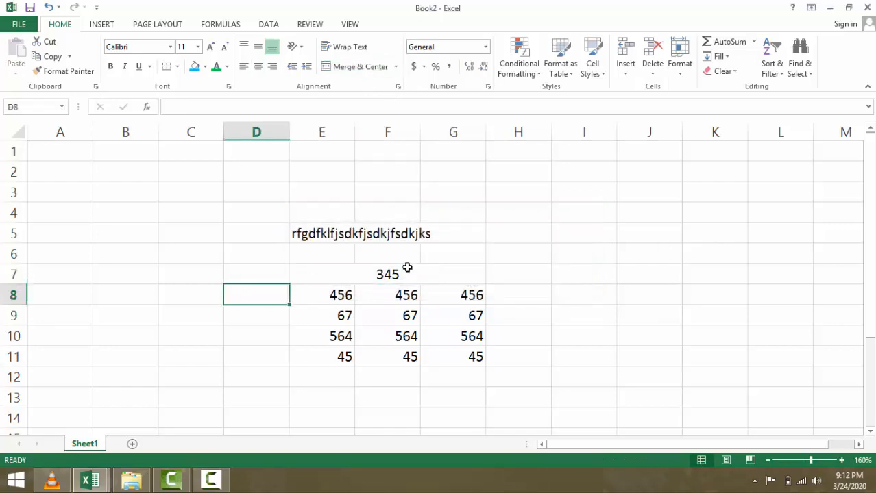
left_click(349, 276)
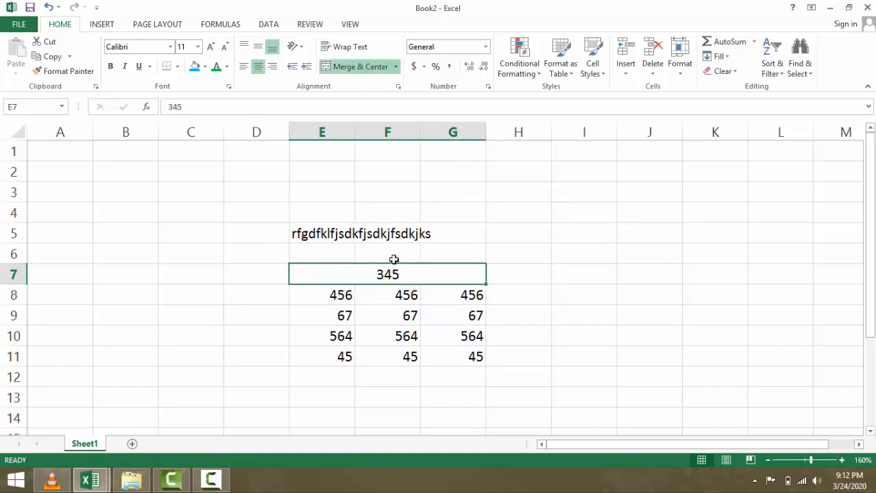
left_click(581, 257)
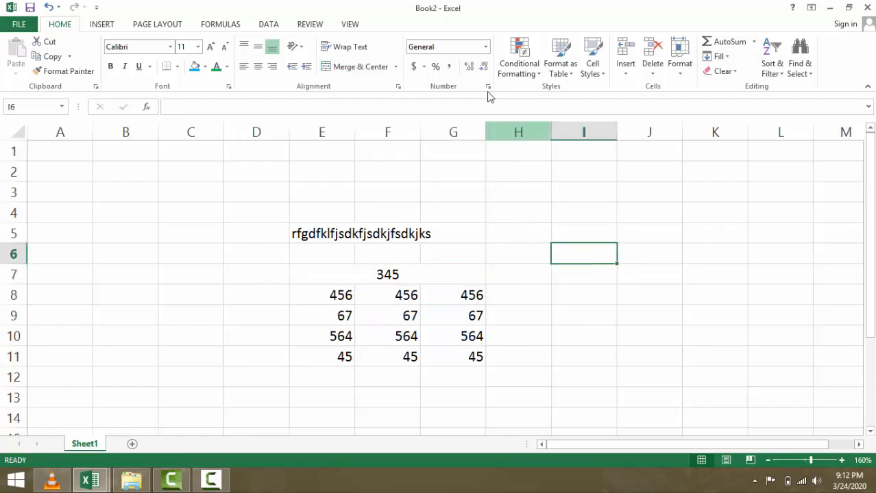
- Enter the value 56 in cell I5
left_click(486, 47)
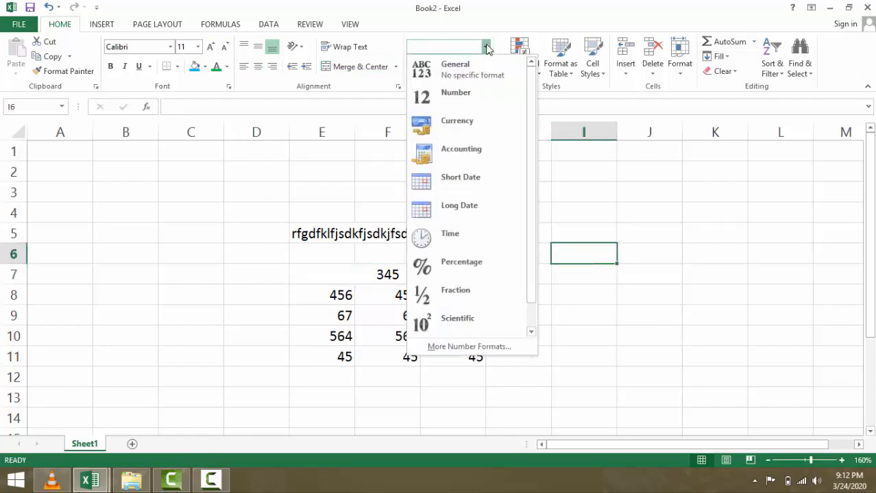
left_click(486, 47)
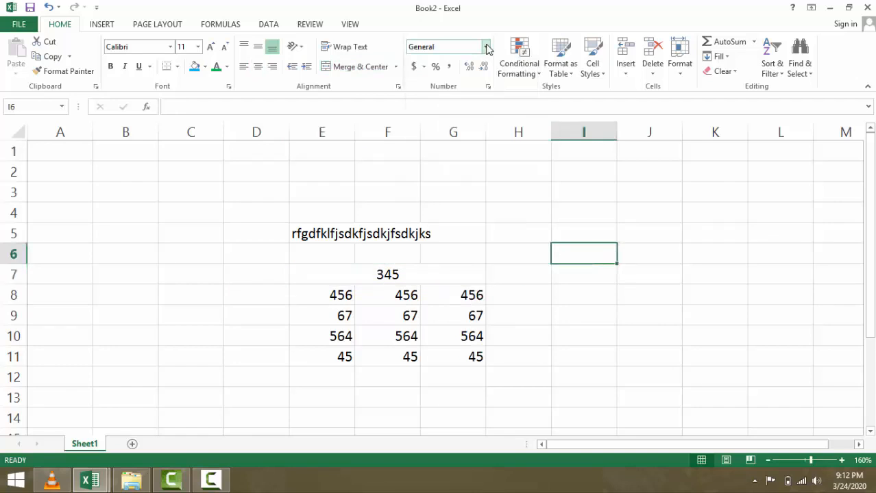
left_click(574, 229)
type("56")
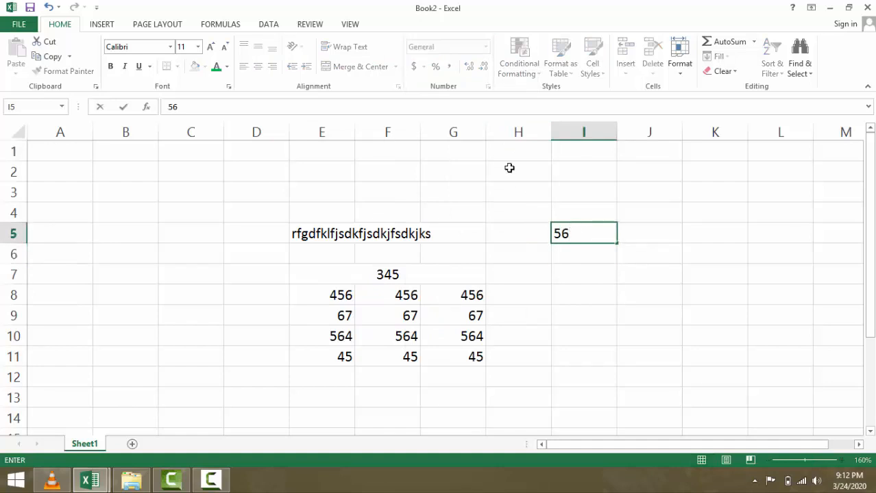
left_click(456, 206)
left_click(571, 231)
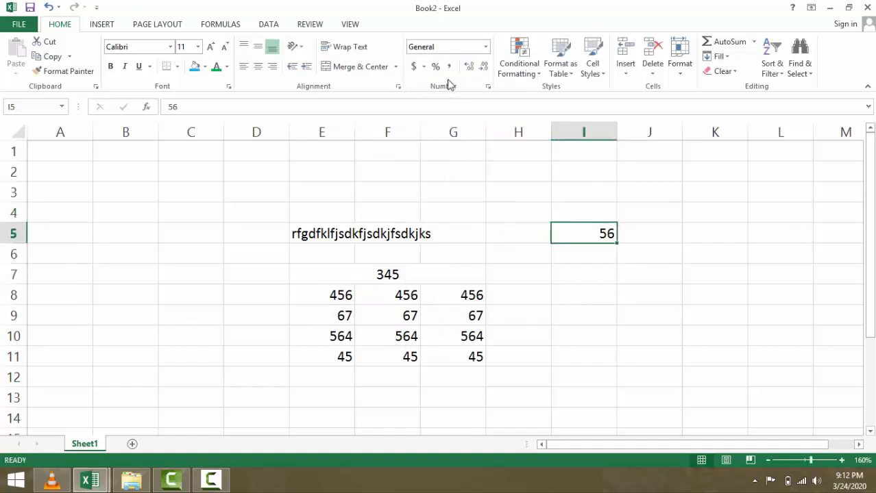
- Format I5 as Accounting so it reads $ 56.00, after trying Number and Currency
left_click(486, 47)
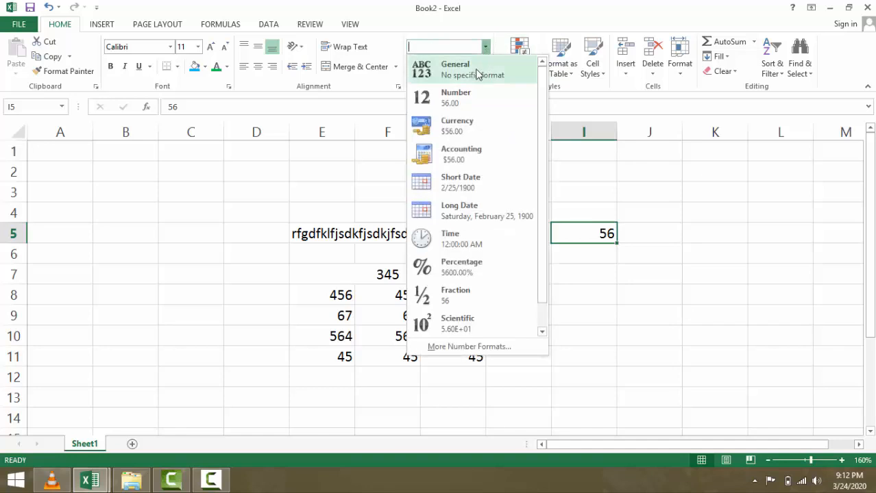
left_click(468, 102)
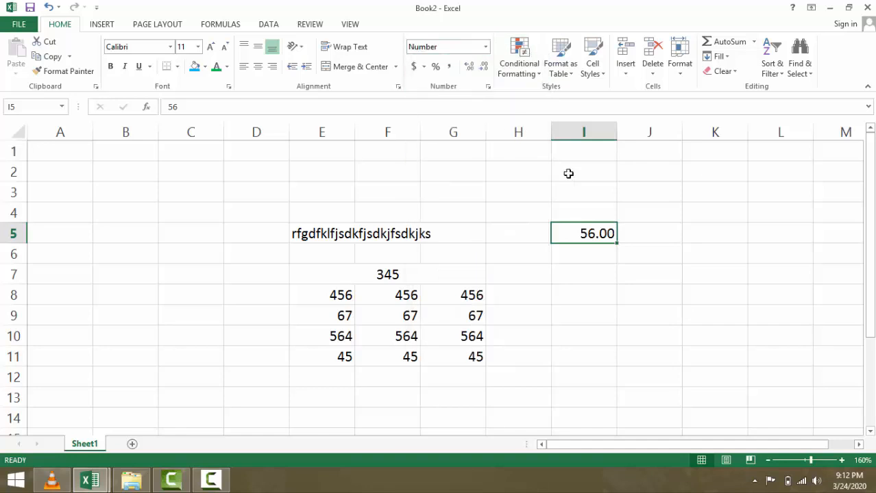
left_click(485, 47)
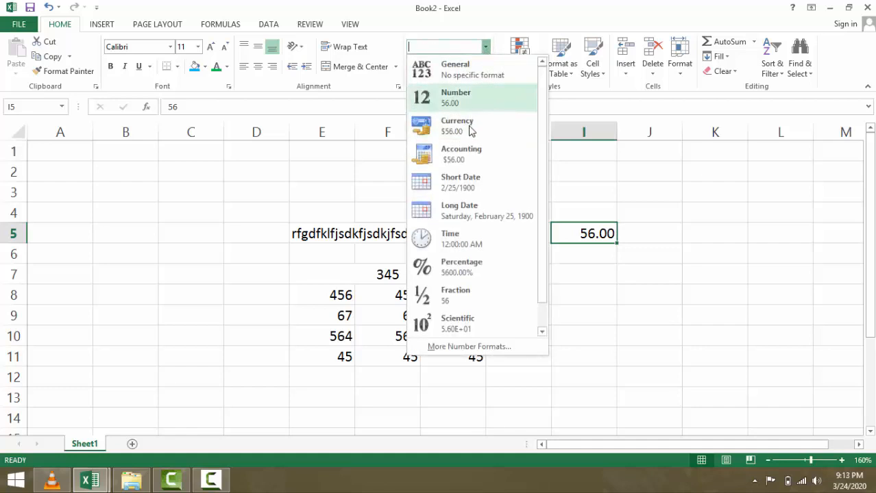
left_click(470, 130)
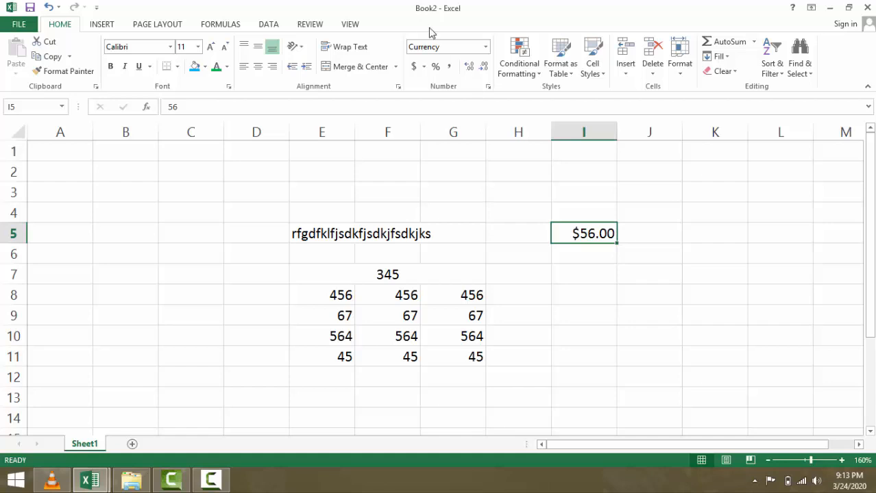
left_click(485, 47)
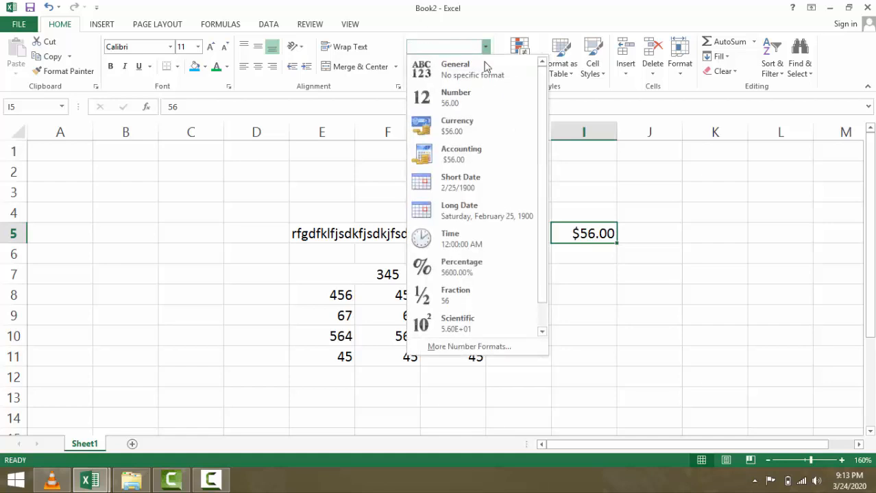
left_click(472, 165)
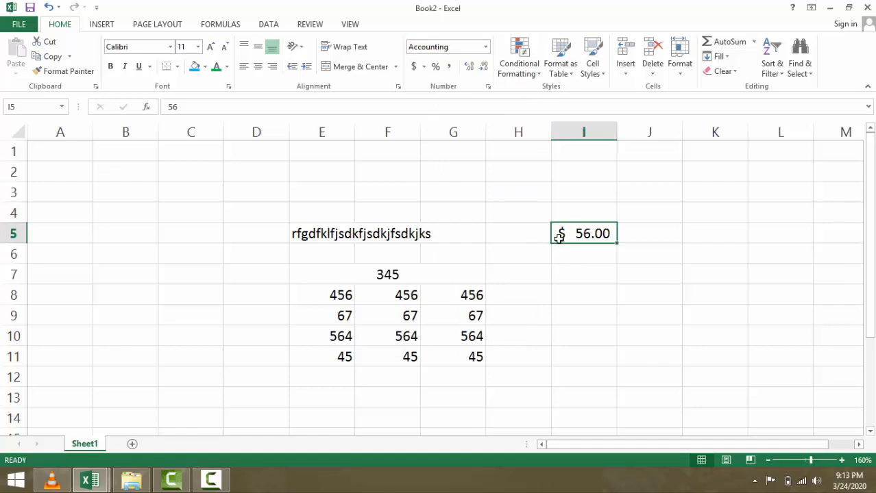
left_click(541, 272)
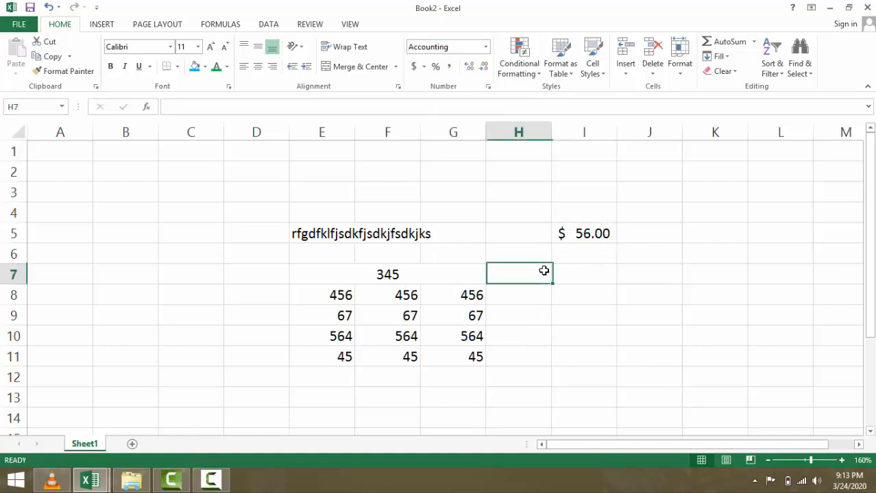
left_click(484, 48)
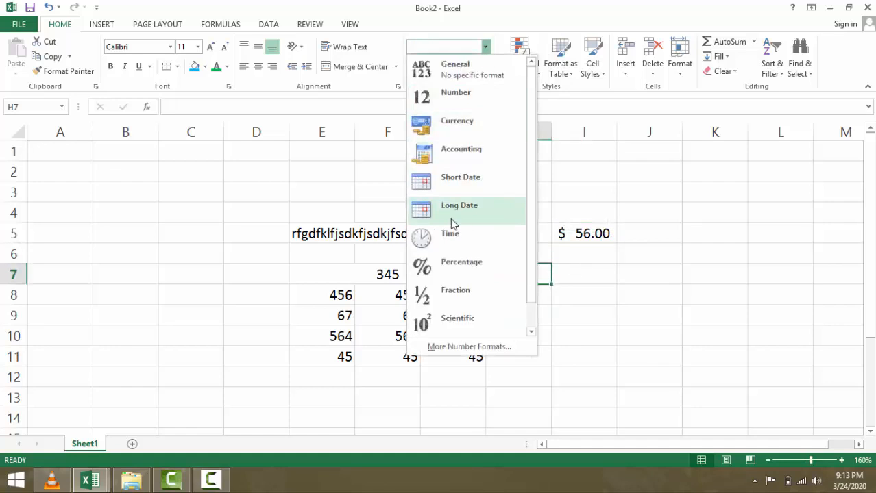
- Enter the date 24/03/2020 in J7 and widen column J to fit it
left_click(621, 274)
left_click(626, 273)
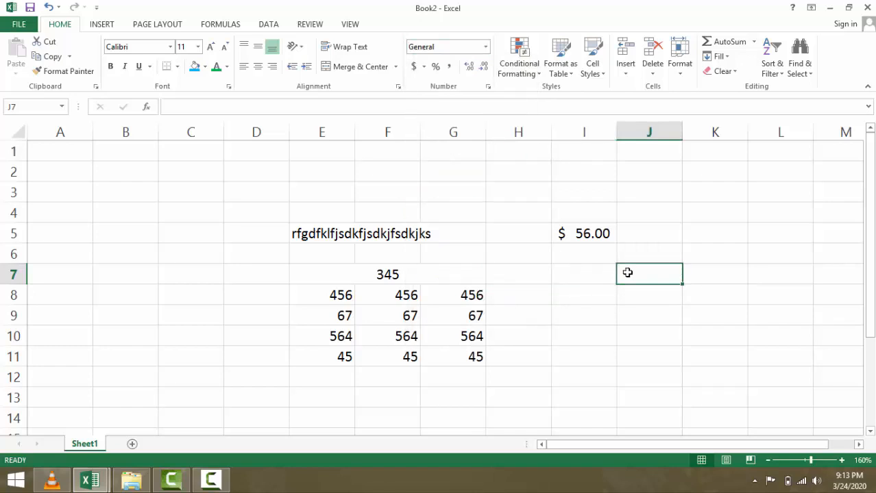
type("24")
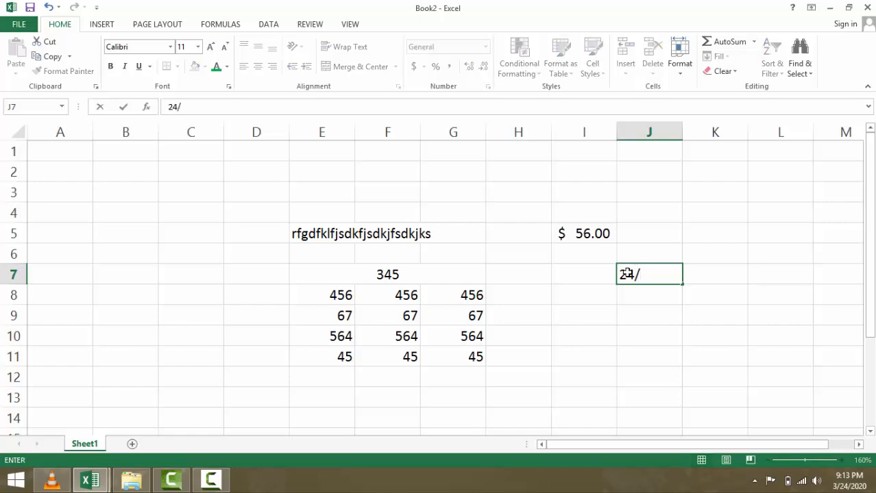
type("/03/2")
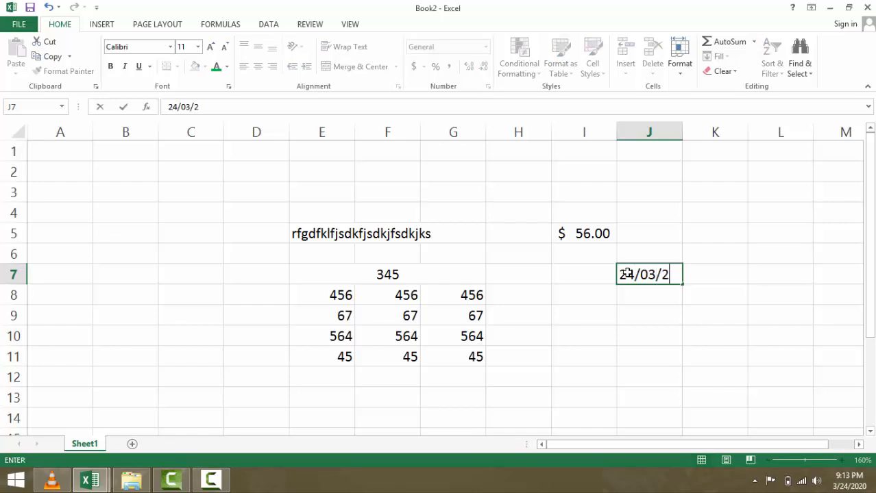
type("020")
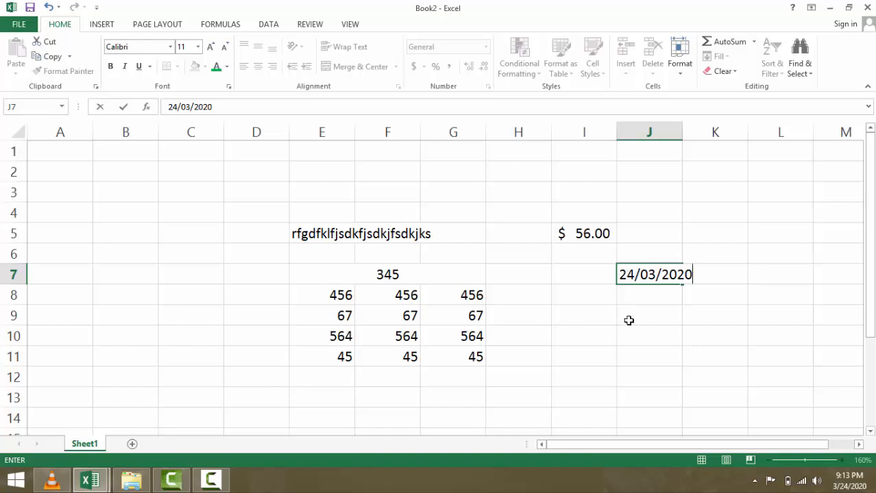
left_click(628, 321)
left_click(648, 276)
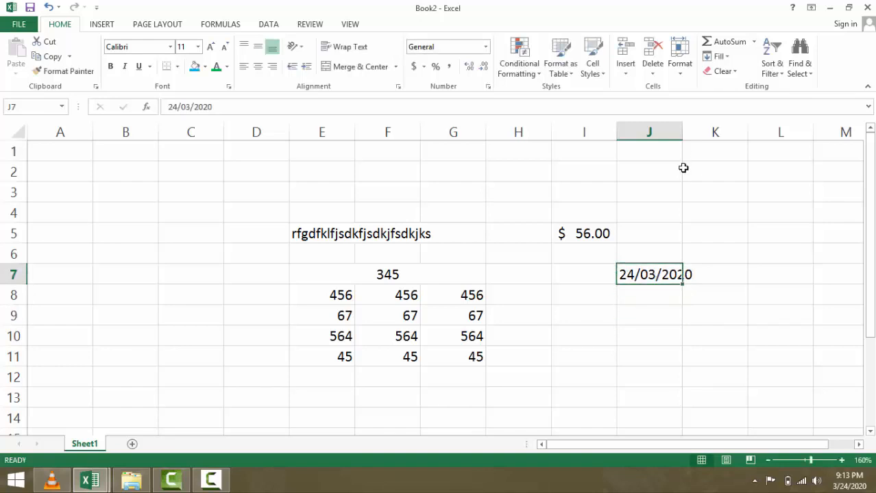
left_click_drag(684, 135, 693, 135)
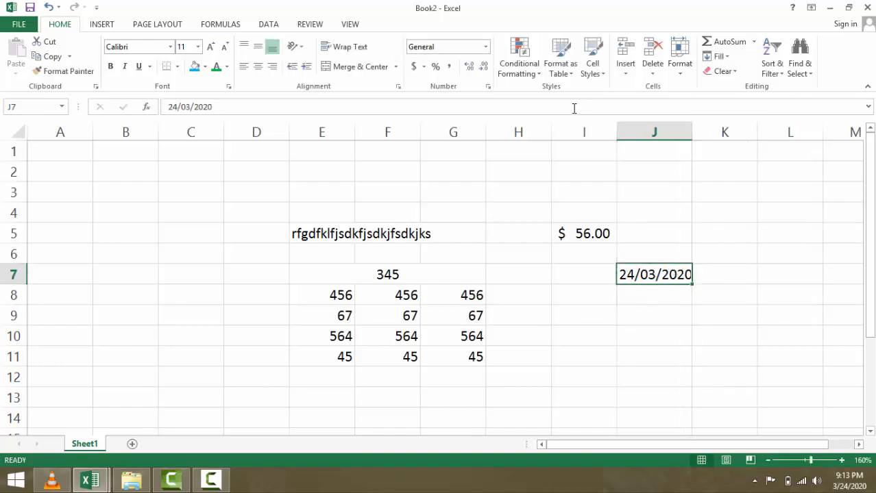
- Try the Long Date and Short Date formats on the J7 date
left_click(485, 47)
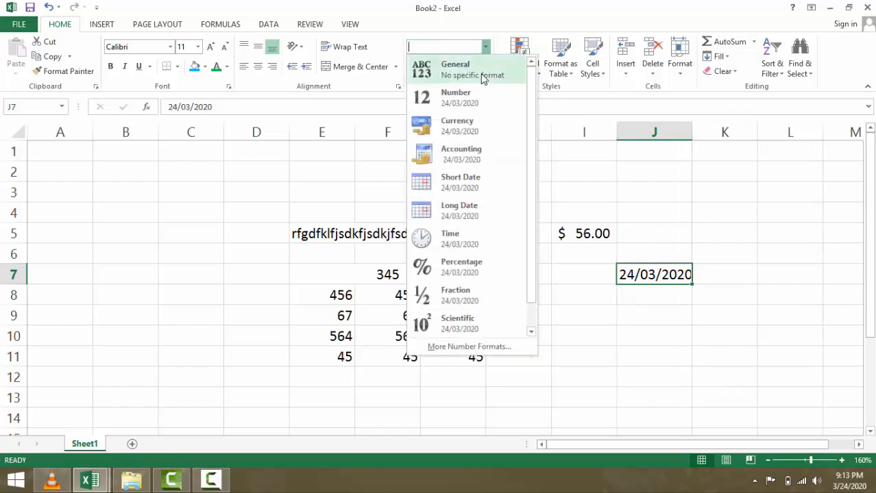
left_click(458, 212)
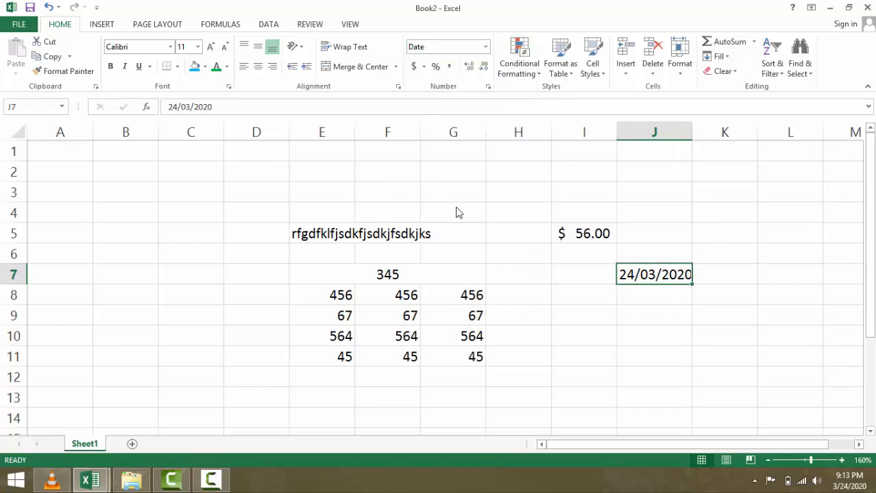
left_click(485, 47)
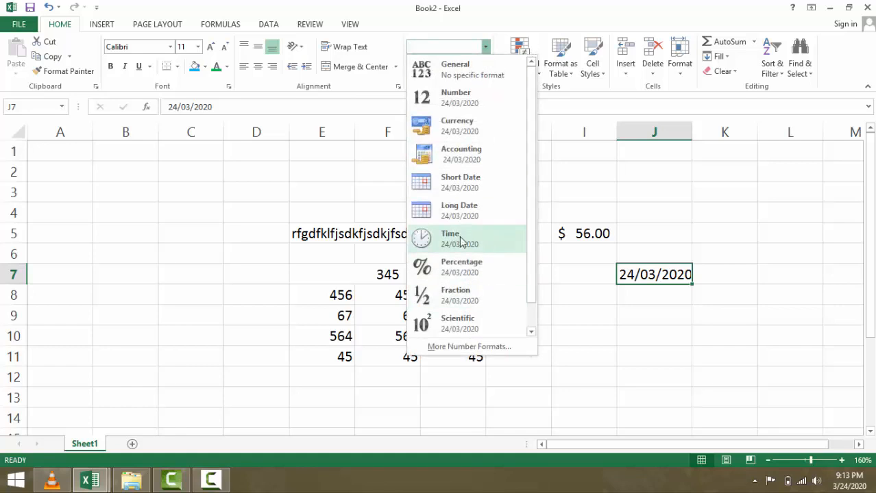
left_click(460, 182)
left_click(485, 48)
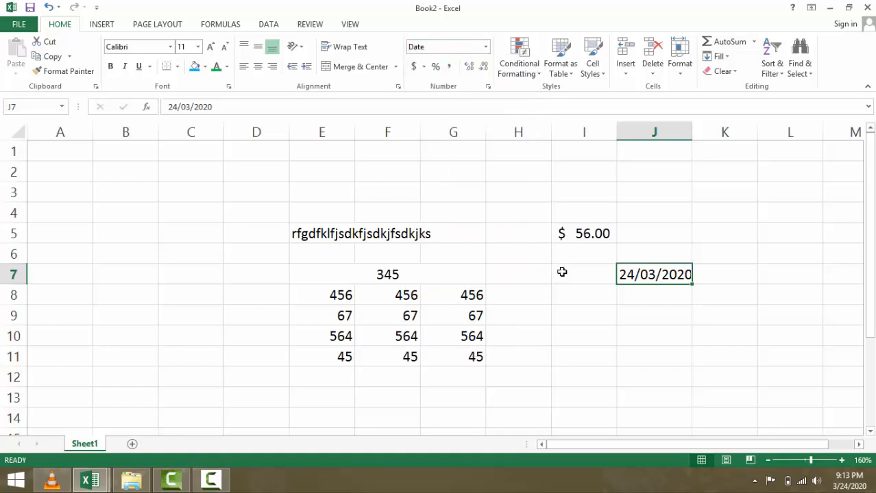
left_click(572, 306)
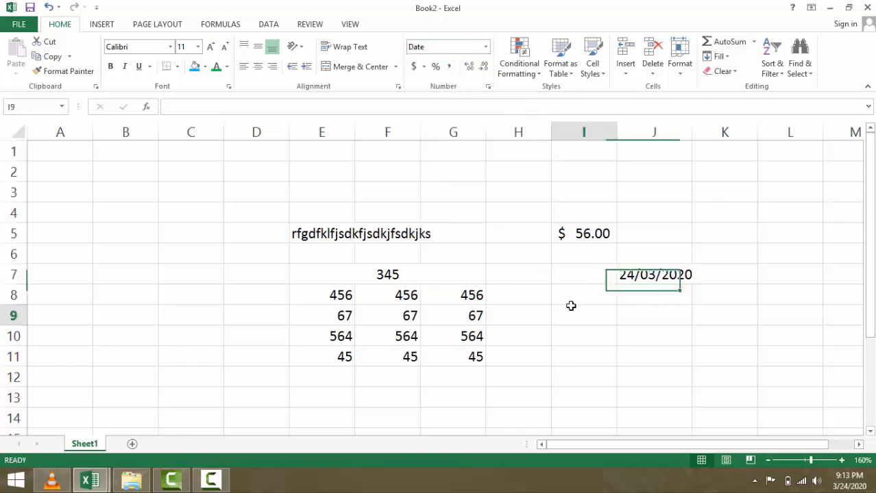
left_click(641, 279)
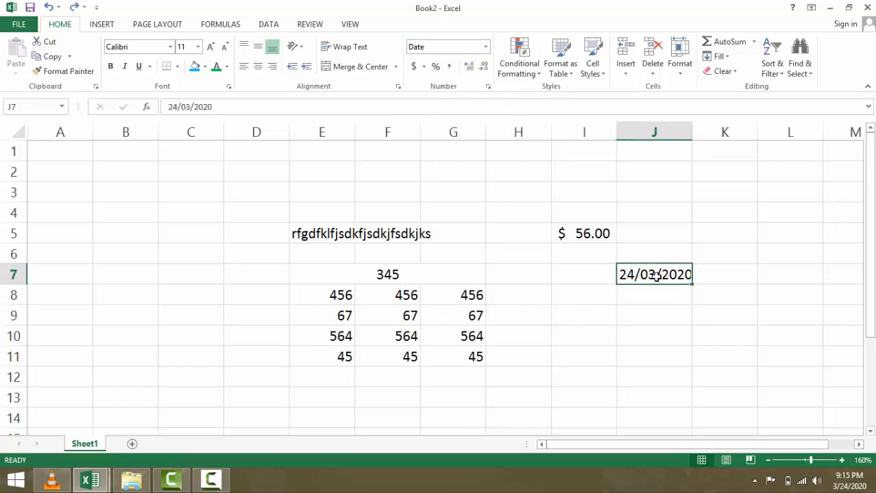
left_click(485, 47)
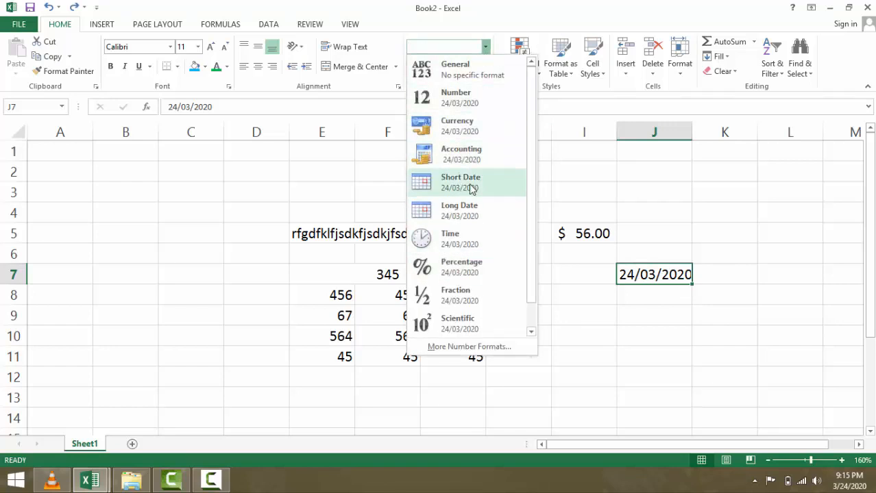
key("Escape")
left_click(554, 268)
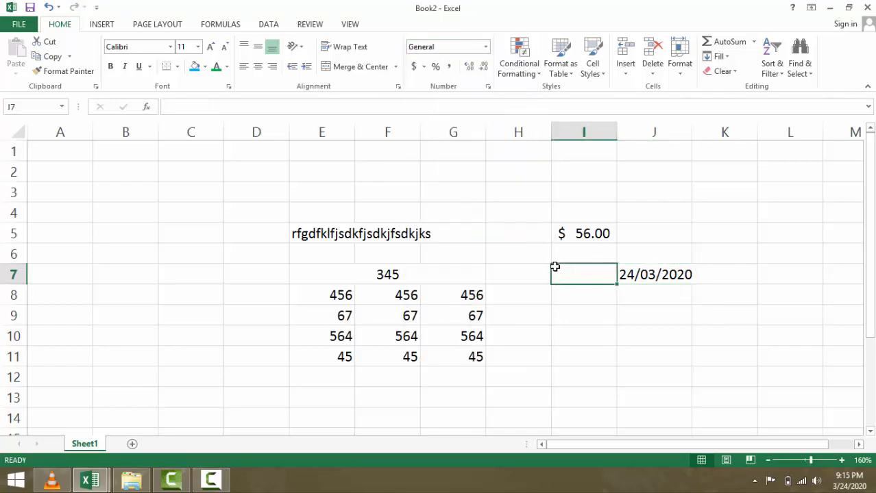
left_click(658, 276)
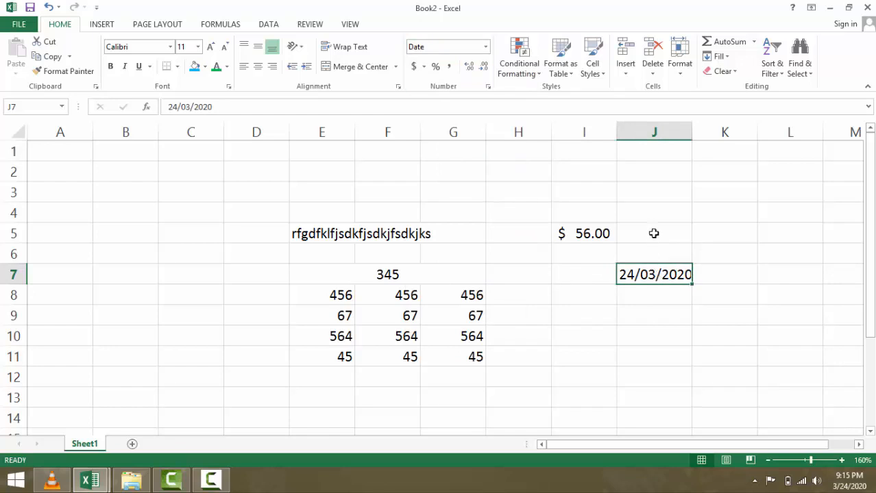
- Enter 24/03/2020 in J9 and apply the Long Date format
left_click(637, 317)
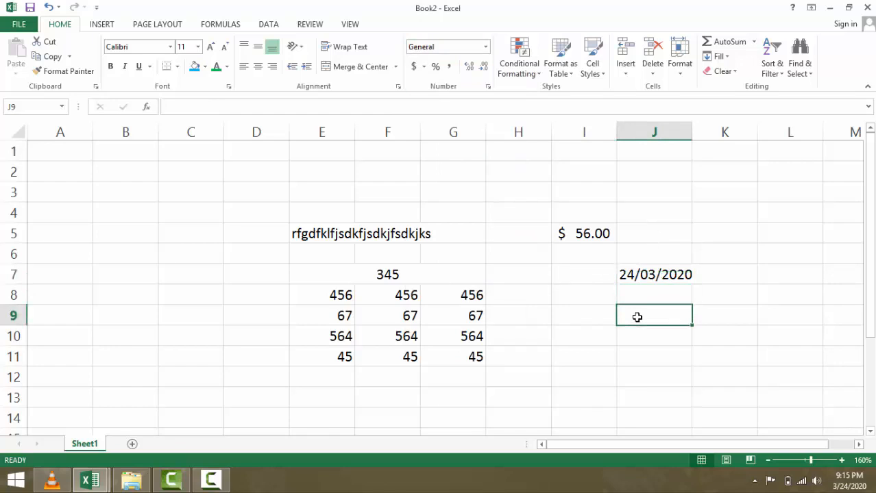
type("24/")
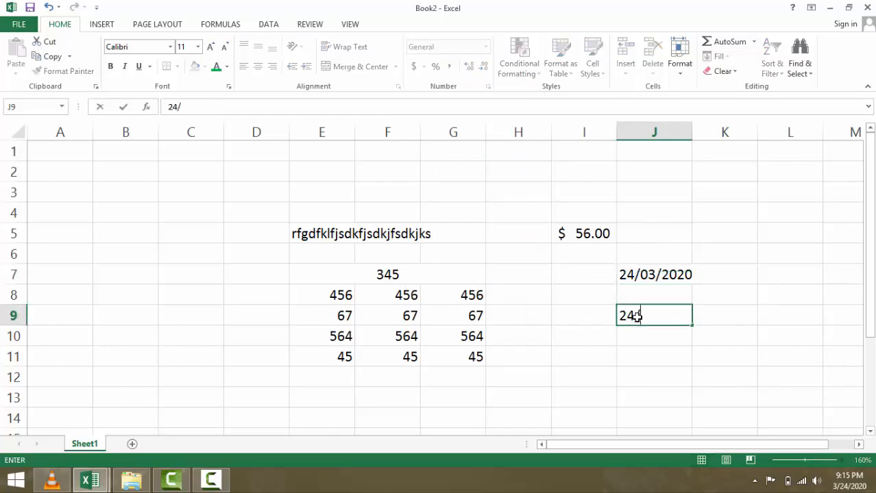
type("03/2020")
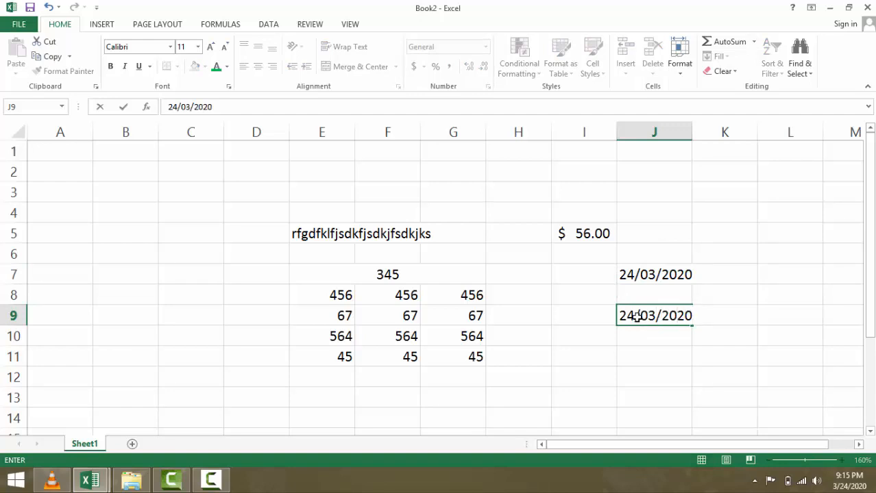
left_click(637, 330)
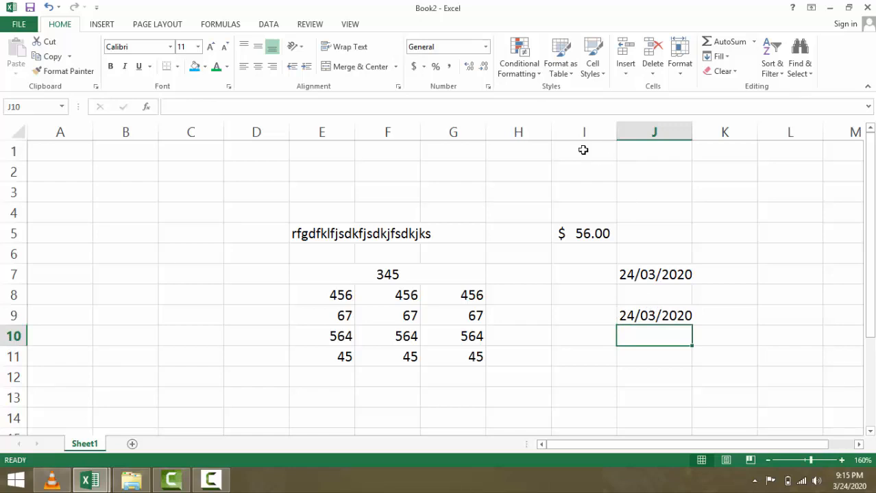
left_click(485, 47)
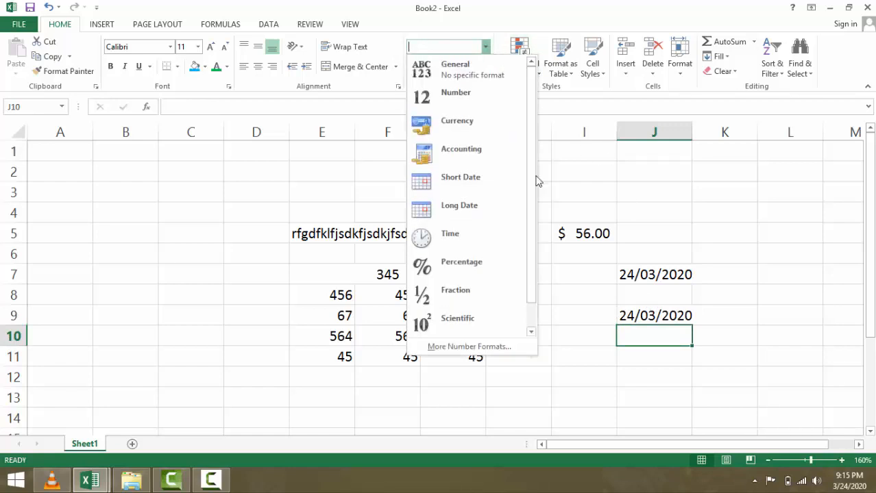
left_click(653, 312)
left_click(651, 315)
left_click(485, 47)
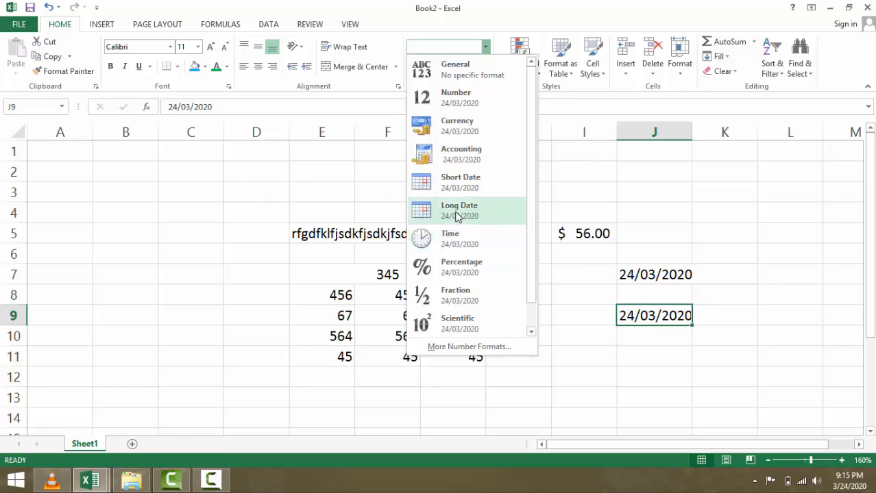
left_click(458, 216)
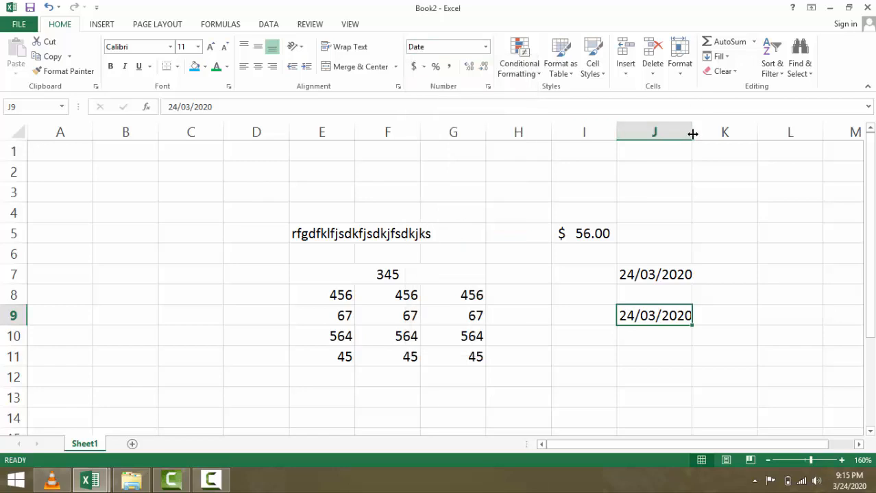
left_click(651, 332)
left_click(644, 312)
- Switch J9 through a date format and Number back to Long Date, resizing column J
left_click_drag(692, 130, 792, 133)
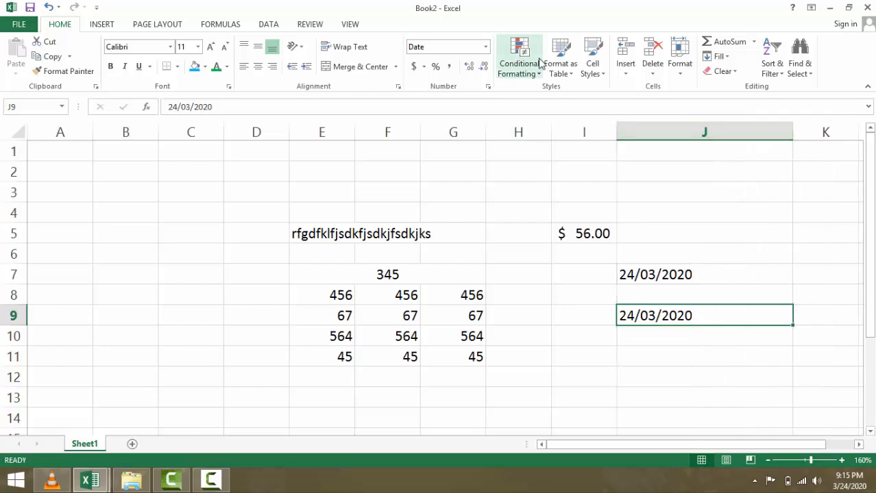
left_click(485, 46)
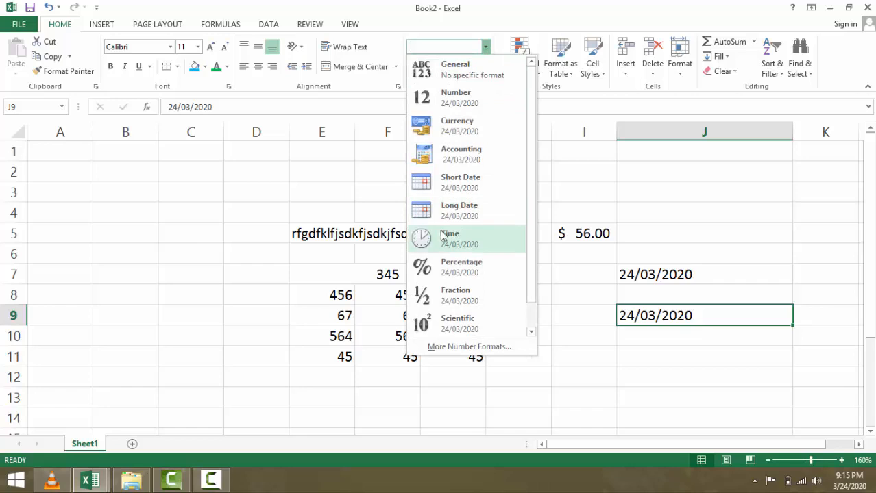
key("Escape")
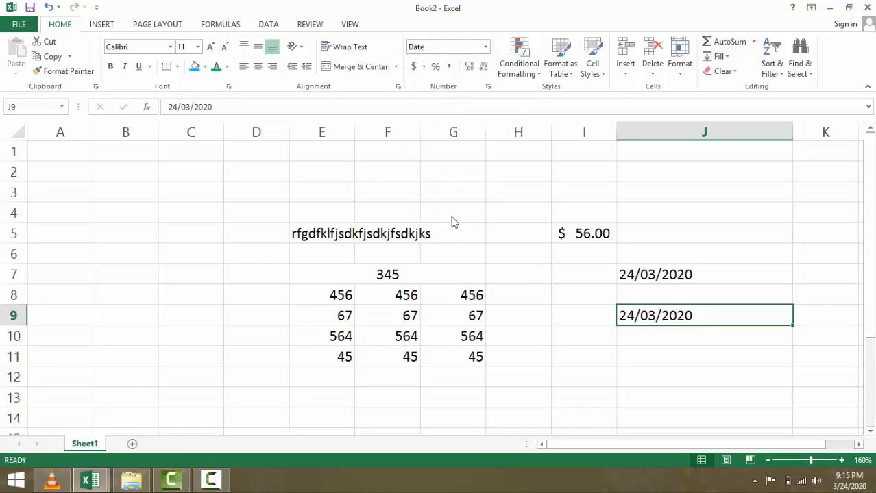
left_click(485, 47)
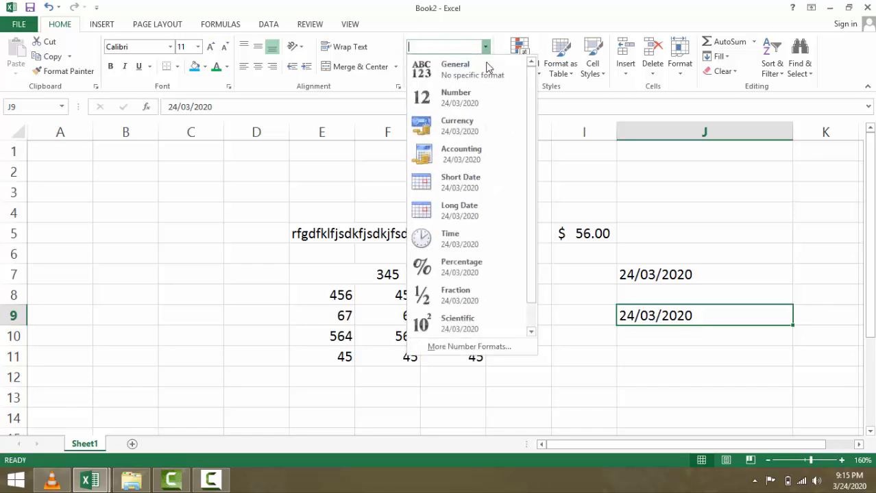
left_click(472, 180)
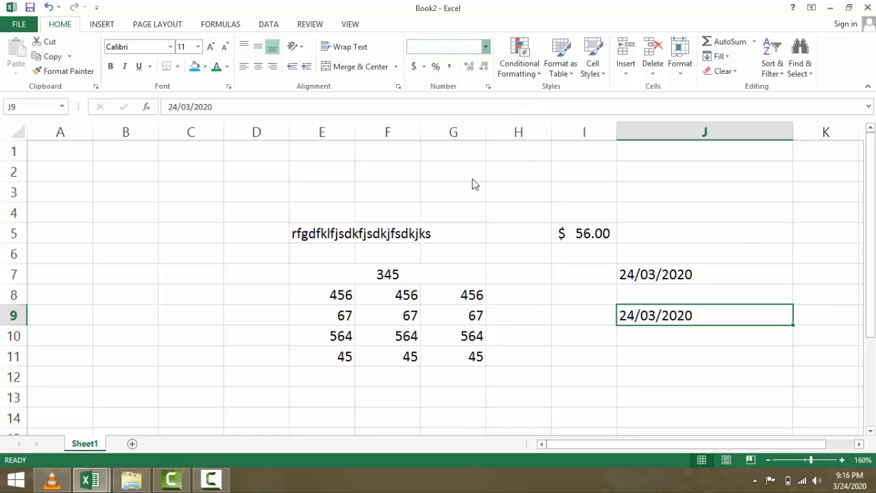
left_click(485, 46)
left_click(444, 148)
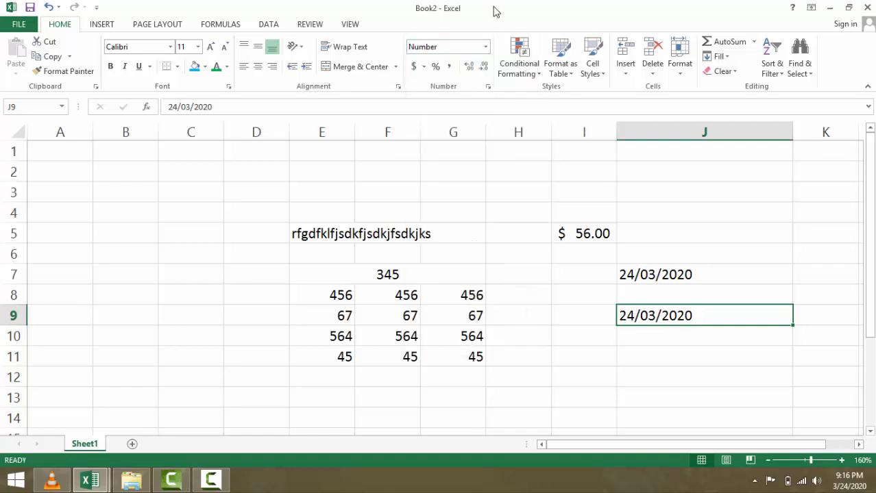
left_click(485, 47)
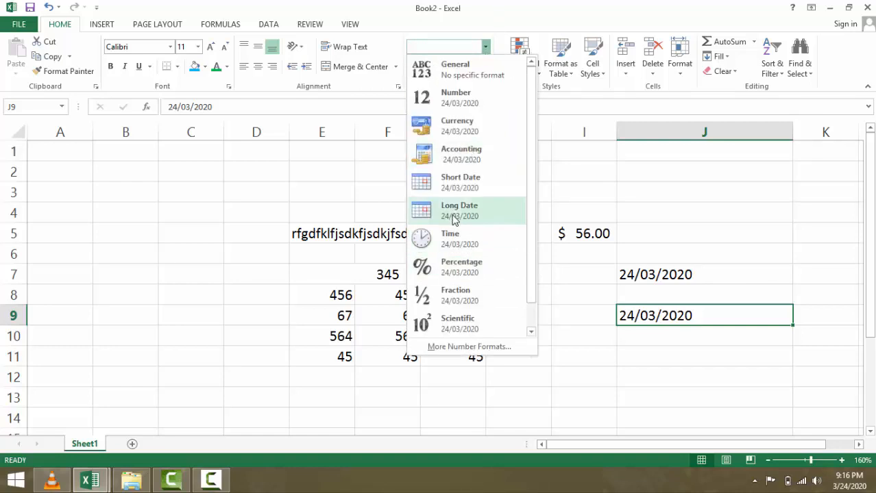
left_click(453, 213)
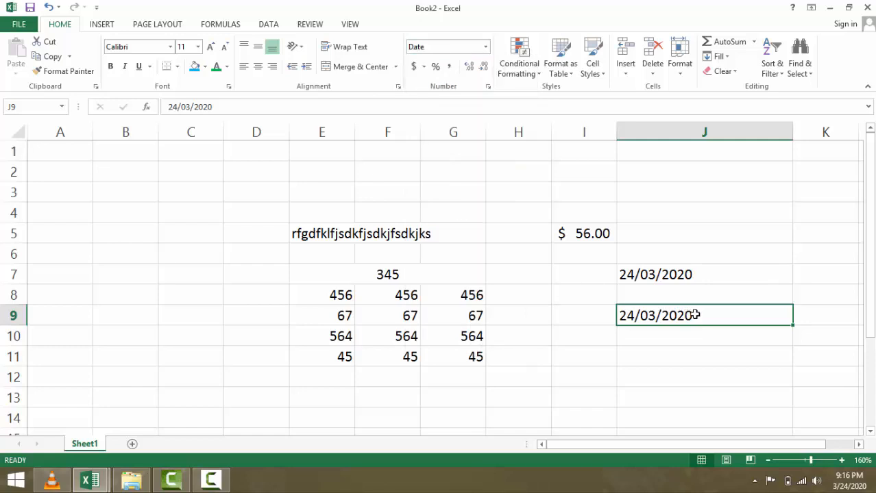
left_click(795, 131)
left_click_drag(793, 130, 713, 158)
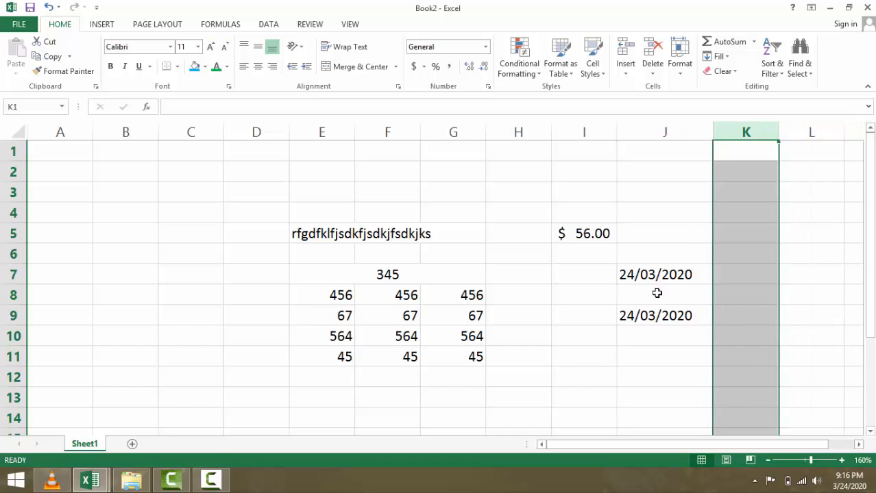
- Replace the date in J9 with 12/12/2020
left_click(651, 315)
key("Delete")
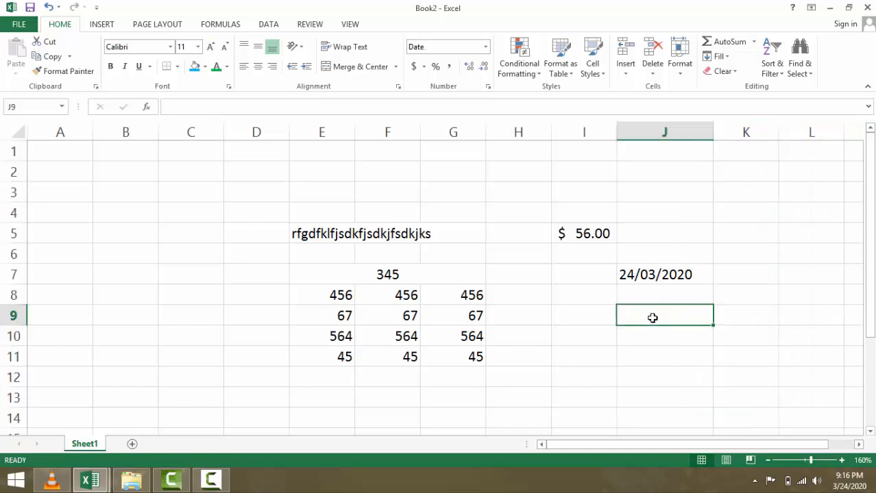
type("12/12/2020")
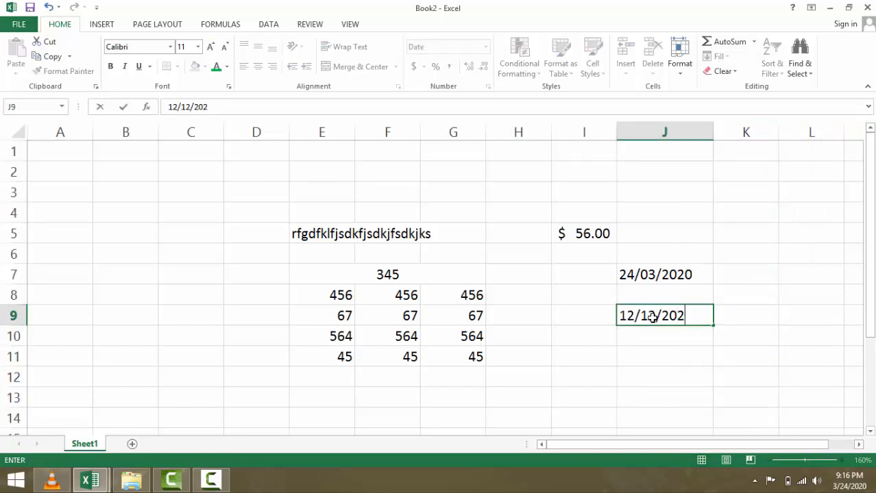
left_click(645, 343)
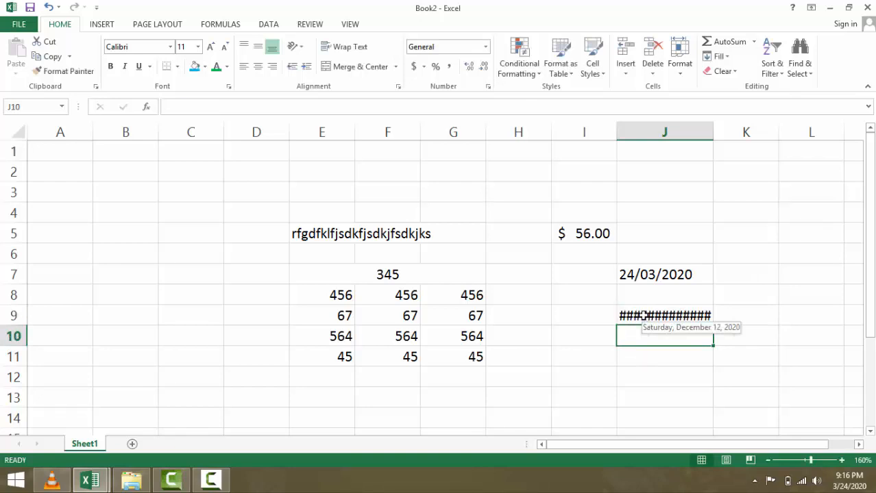
- Show J9 as Long Date (Saturday, December 12, 2020), widen column J, and select H3:J11
left_click(662, 316)
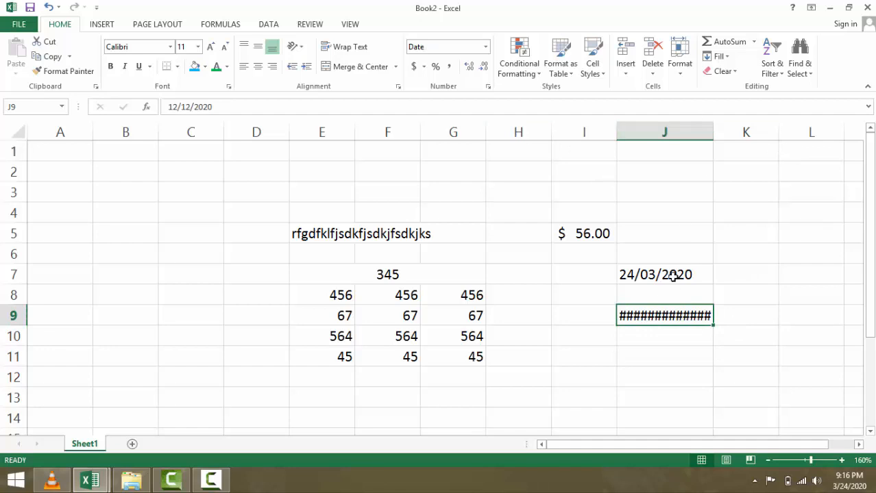
left_click(485, 48)
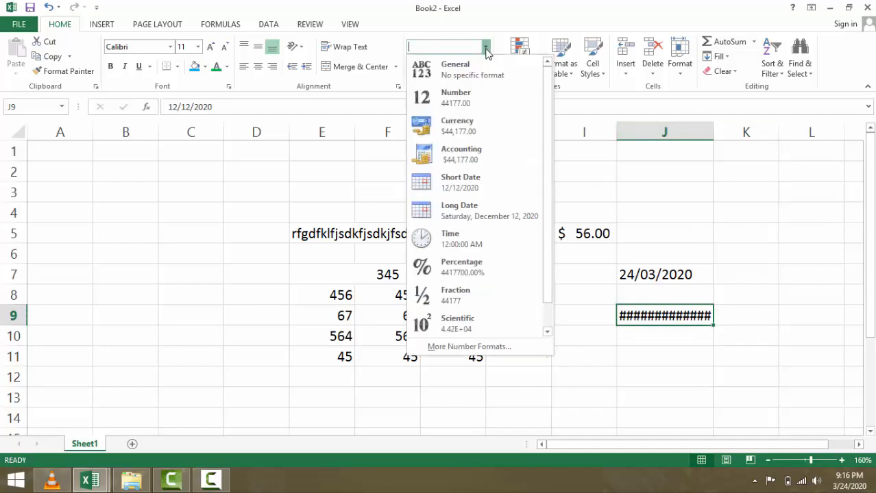
left_click(456, 211)
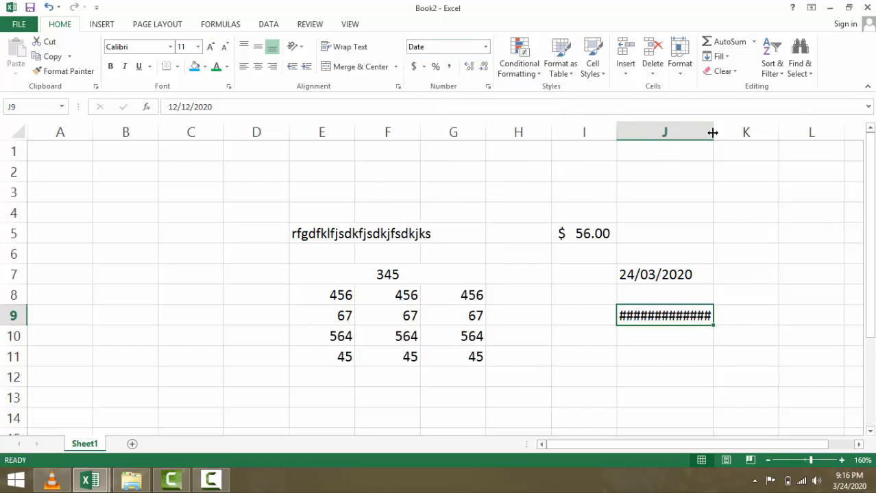
left_click_drag(713, 132, 808, 137)
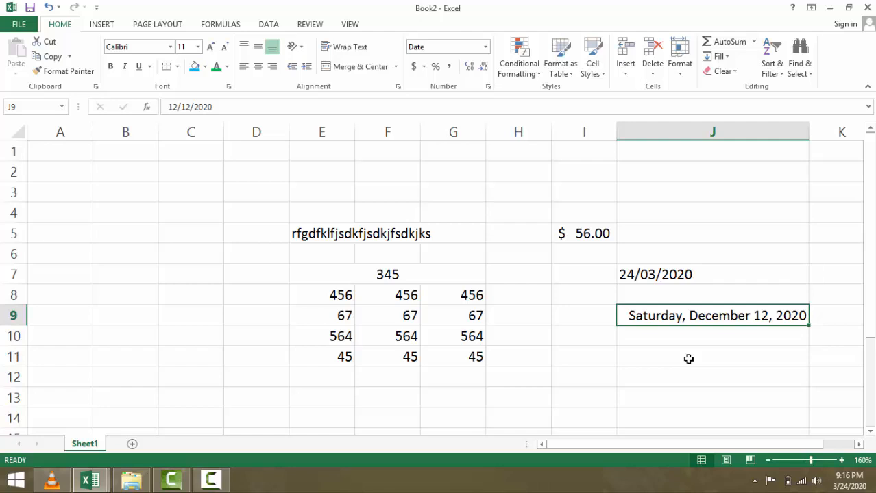
left_click_drag(514, 196, 739, 347)
- Clear the old entries in H3:J11 and enter 45 in I4
key("Delete")
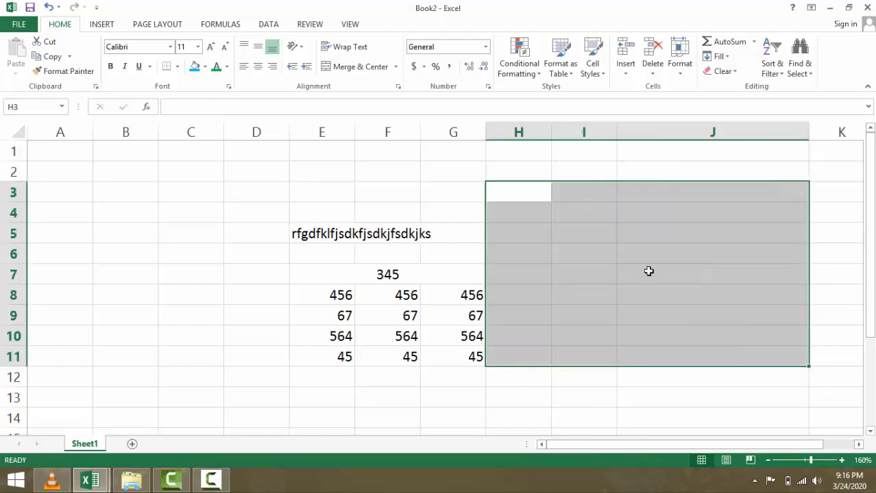
left_click(584, 253)
left_click(586, 206)
type("45")
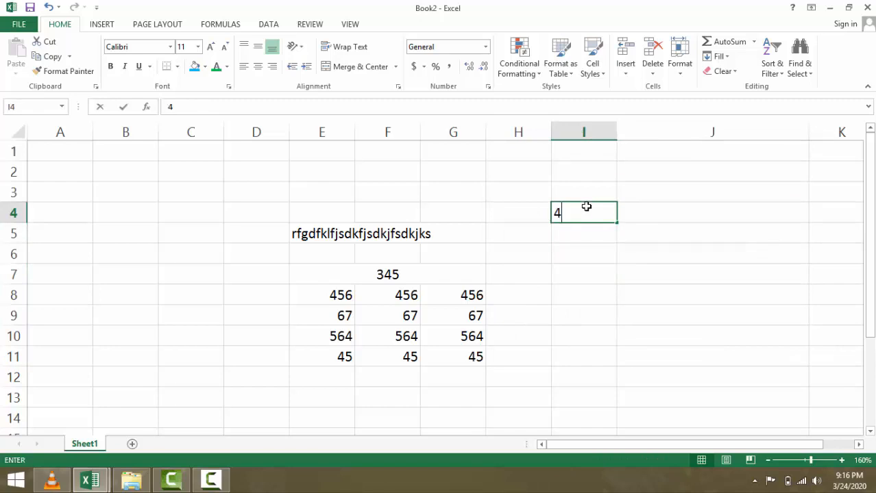
left_click(491, 269)
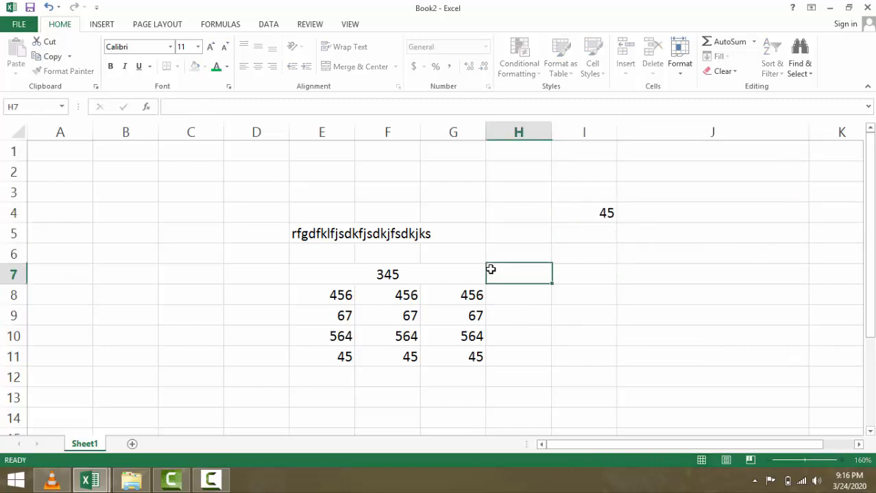
- Try the Accounting, Percent and Comma Style formats on the 45 in I4
left_click(605, 211)
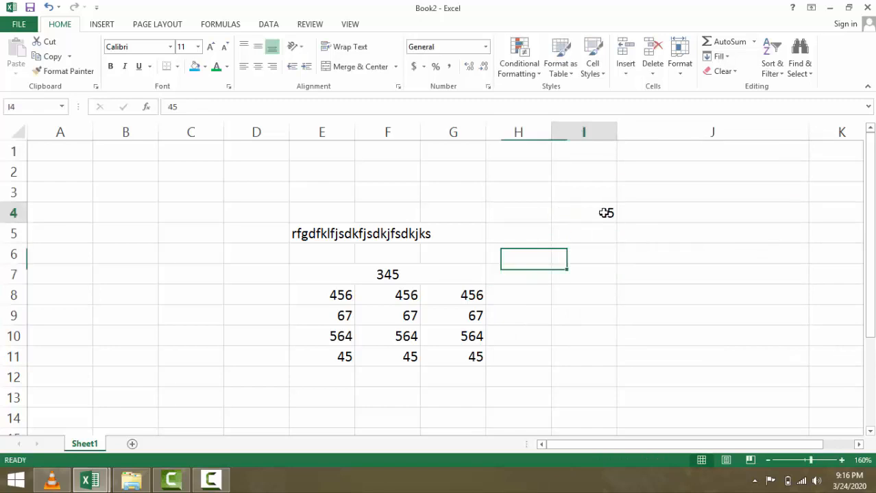
left_click(415, 67)
left_click(425, 67)
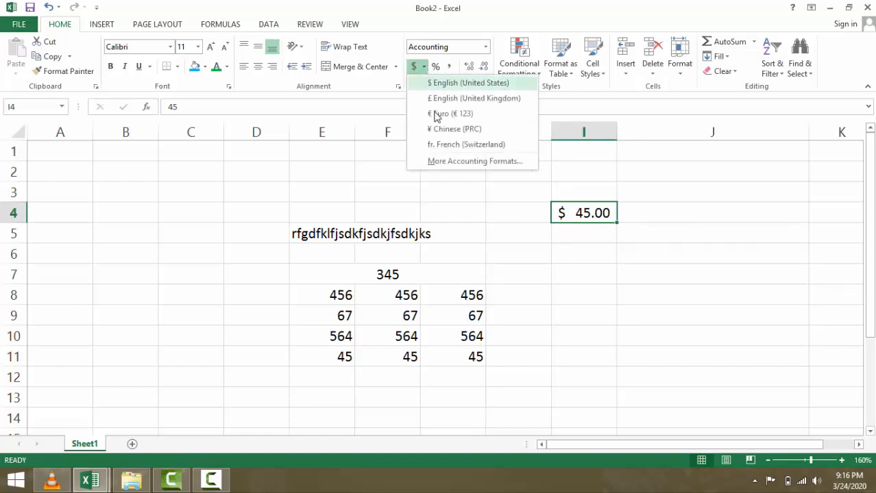
left_click(385, 159)
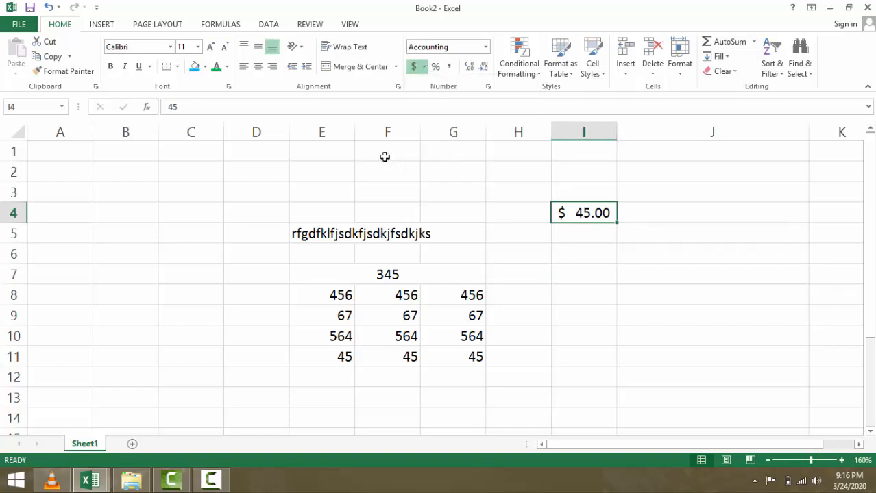
left_click(424, 67)
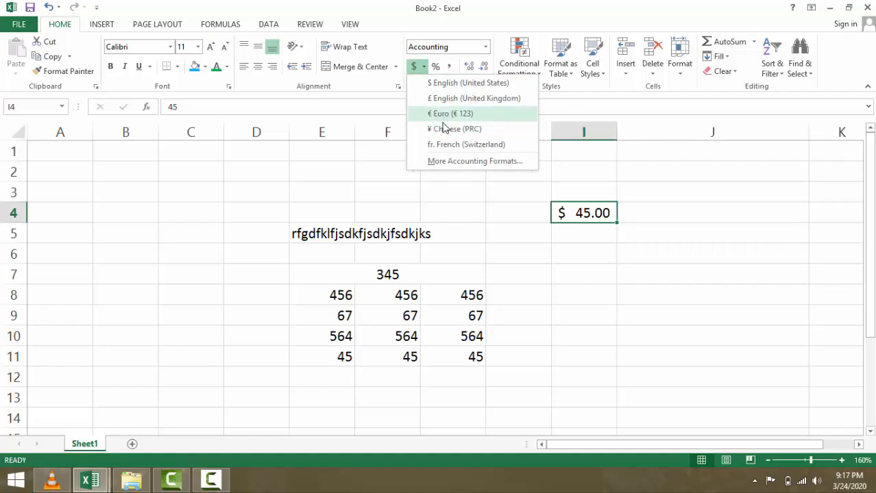
left_click(405, 172)
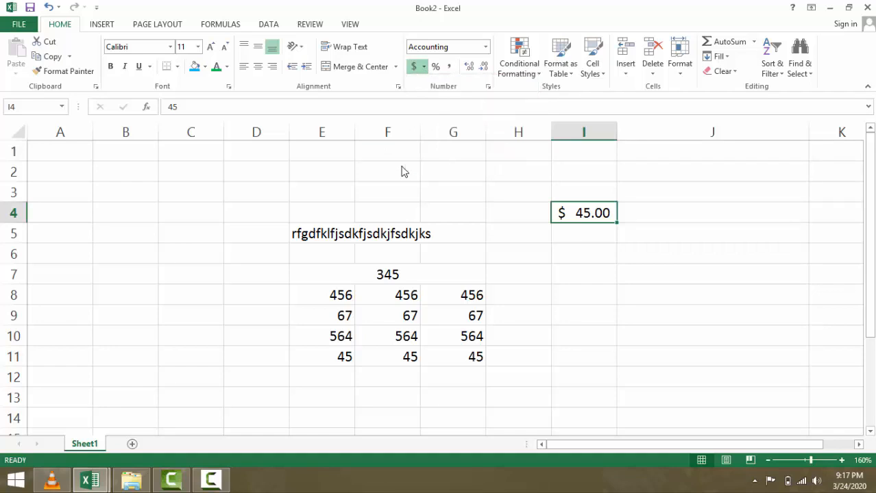
left_click(436, 66)
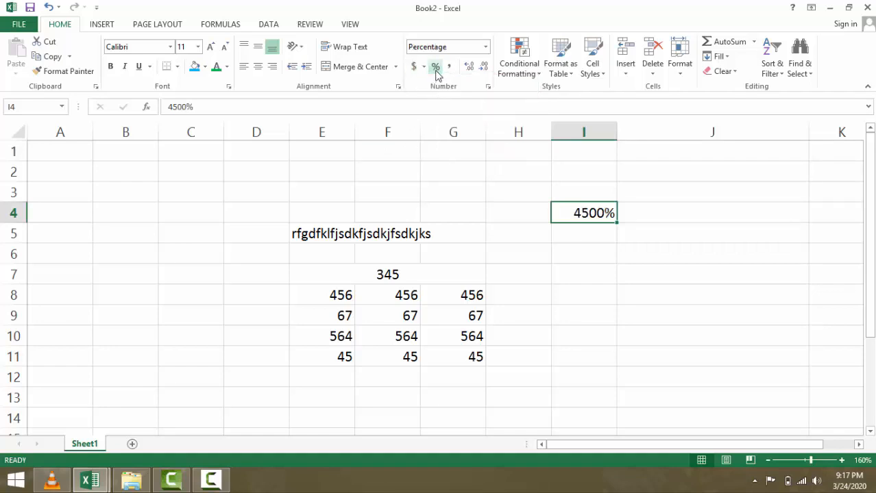
left_click(449, 67)
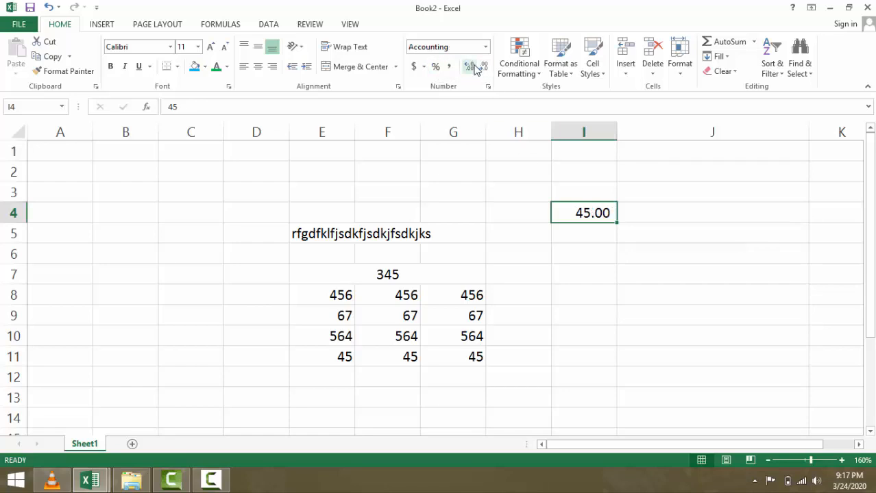
- Add three decimal places to I4, then reduce it back to two decimals (45.00)
left_click(473, 67)
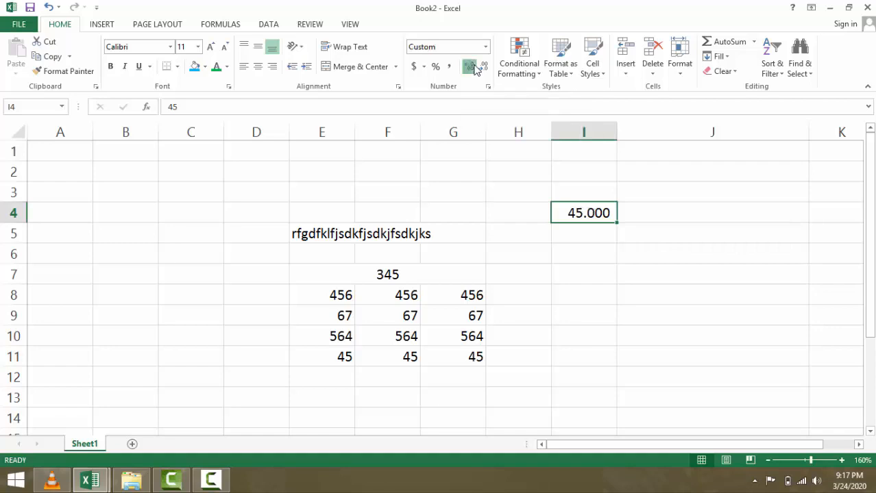
left_click(473, 67)
left_click(473, 67)
left_click(473, 68)
left_click(473, 67)
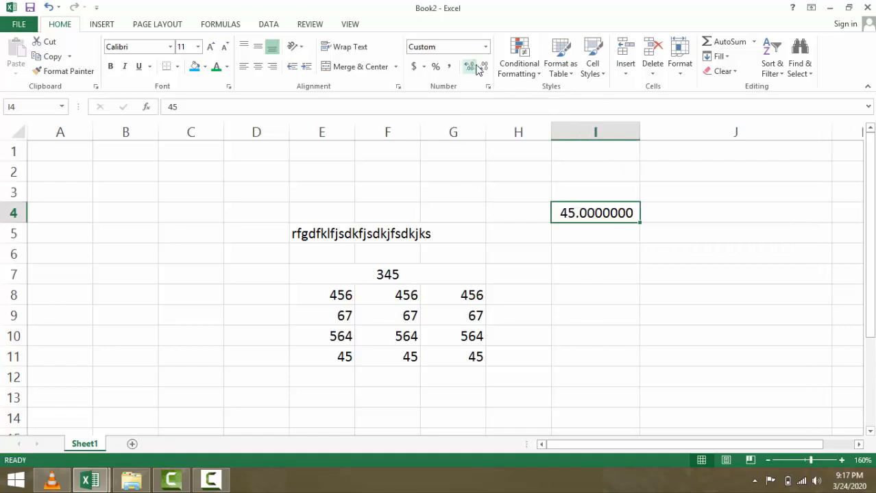
left_click(483, 67)
left_click(483, 68)
left_click(483, 68)
left_click(483, 67)
left_click(483, 67)
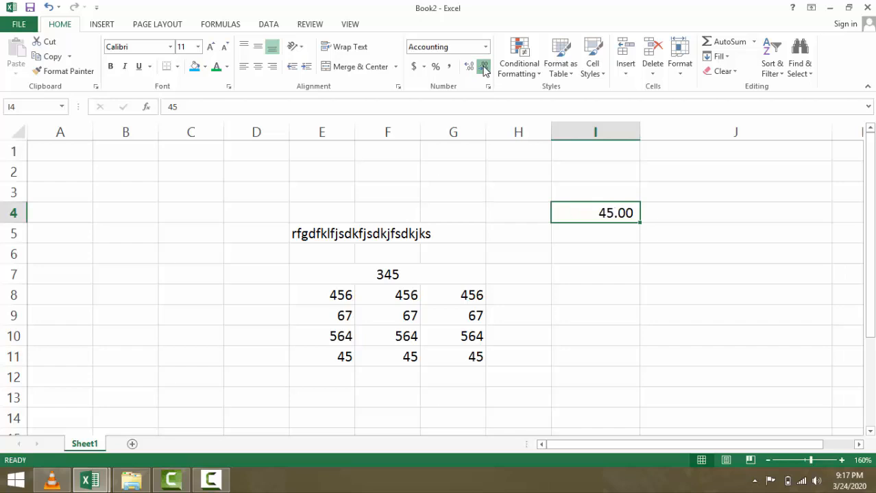
left_click(484, 67)
left_click(469, 67)
left_click(485, 67)
left_click(470, 67)
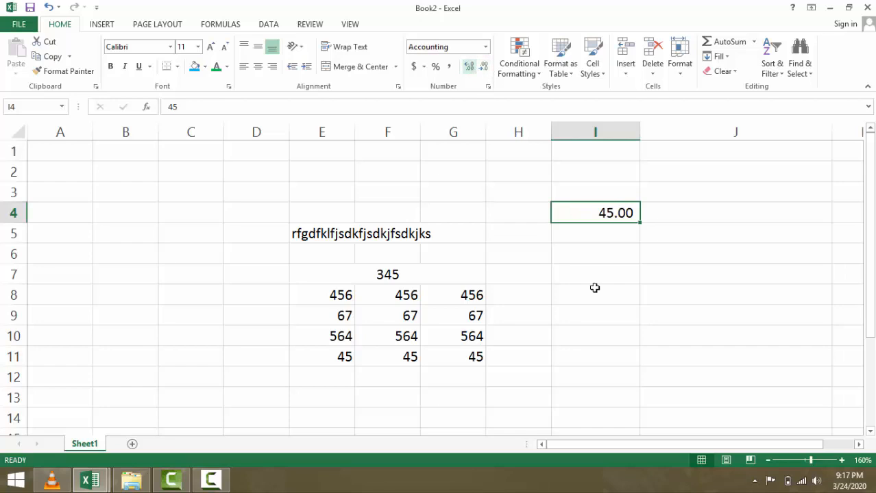
left_click(597, 226)
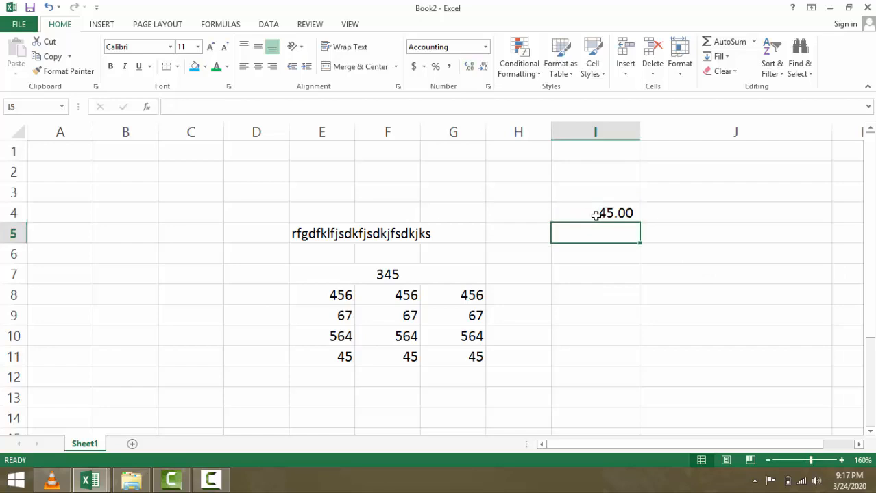
left_click(589, 215)
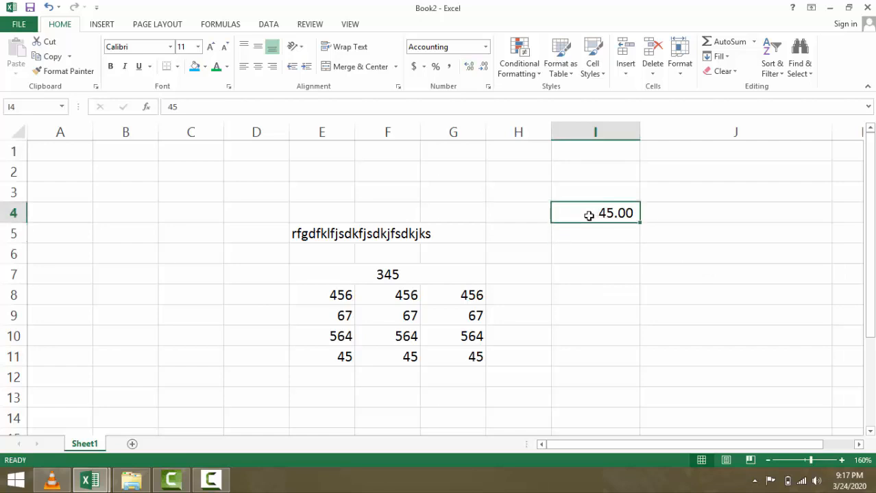